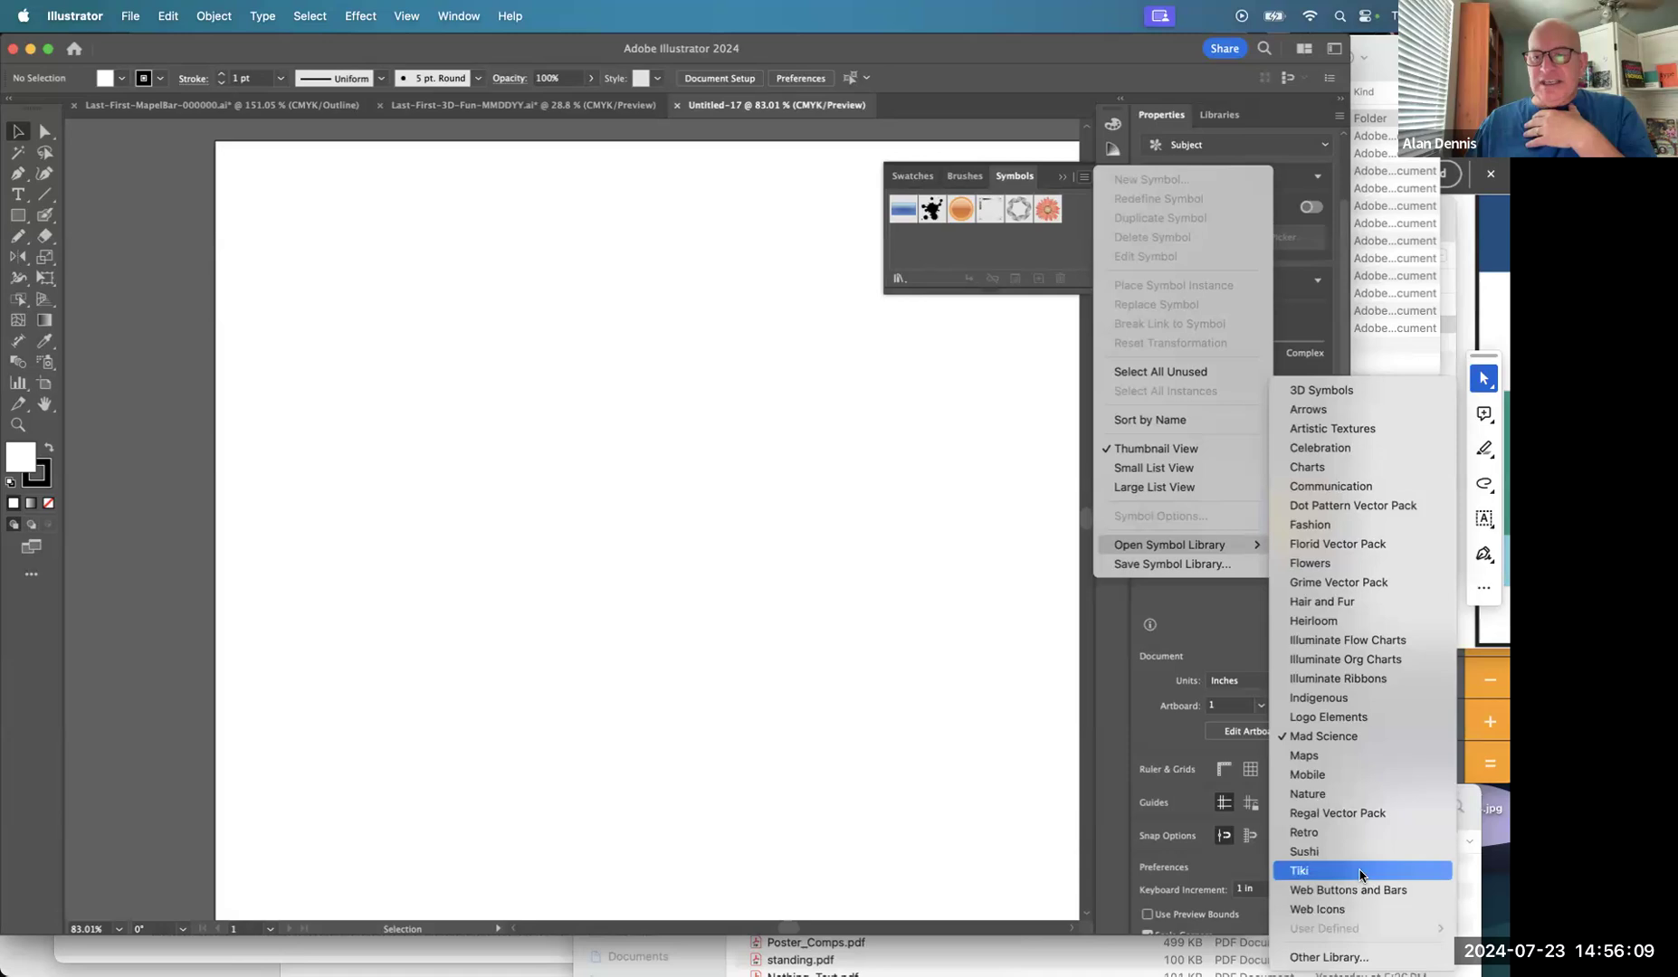
Open the Tiki symbol library in Thumbnail View and move its panel aside.
{"action": "left_click", "coordinate": [1360, 873]}
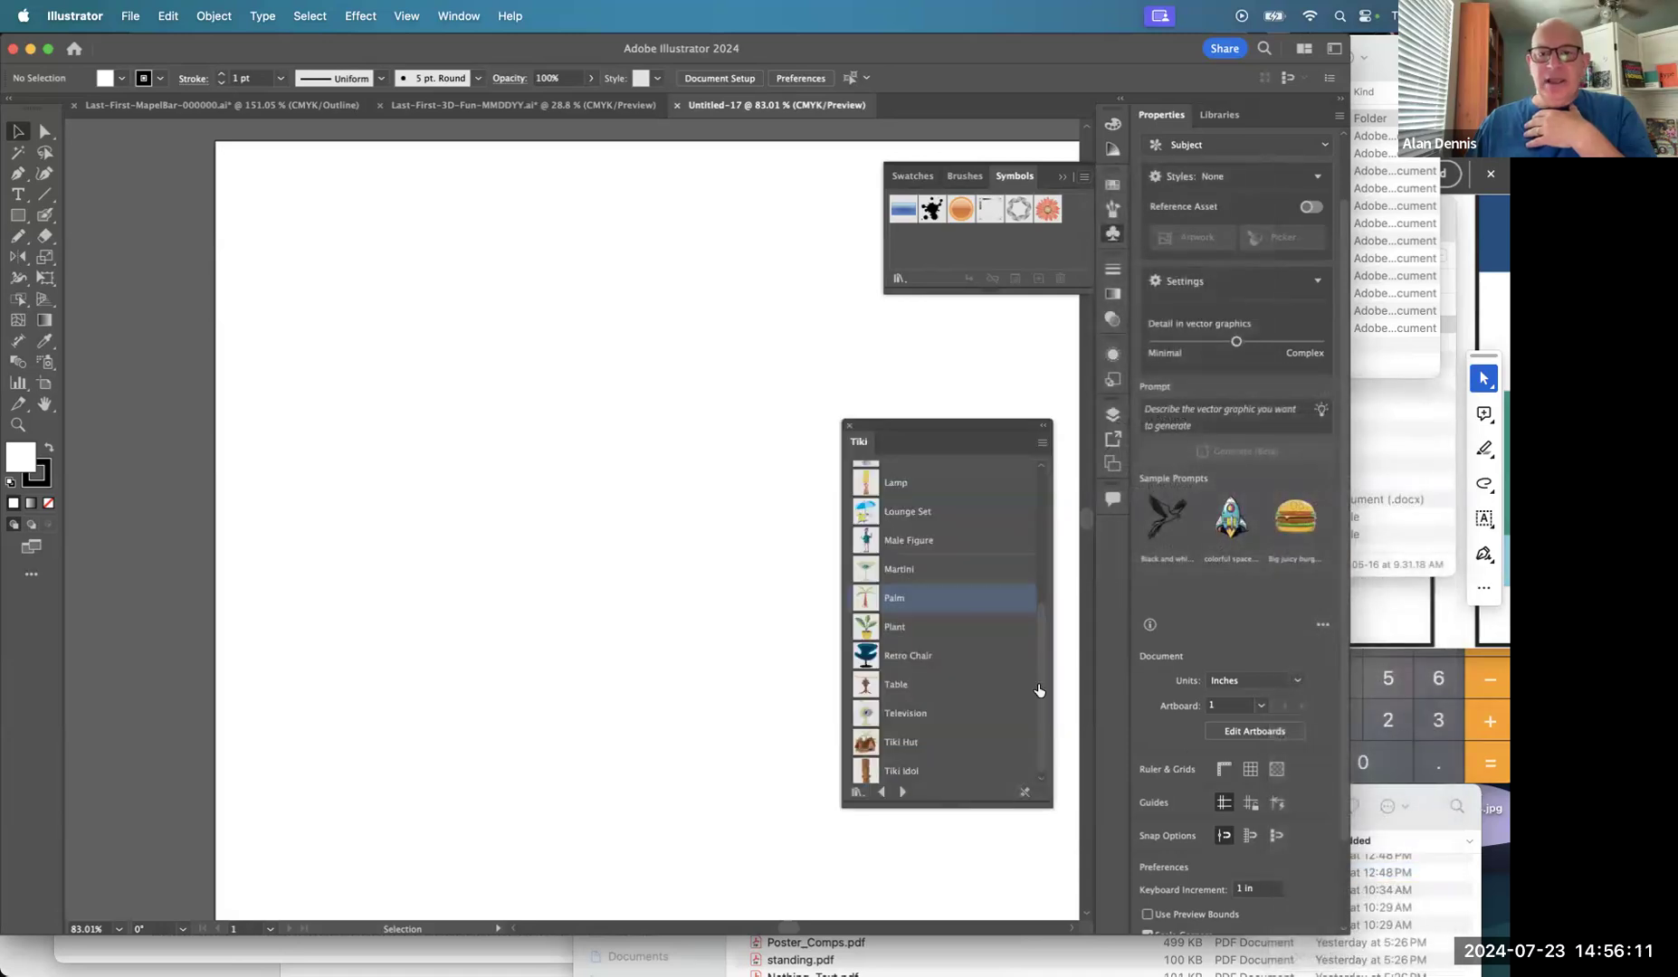
{"action": "left_click", "coordinate": [1043, 442]}
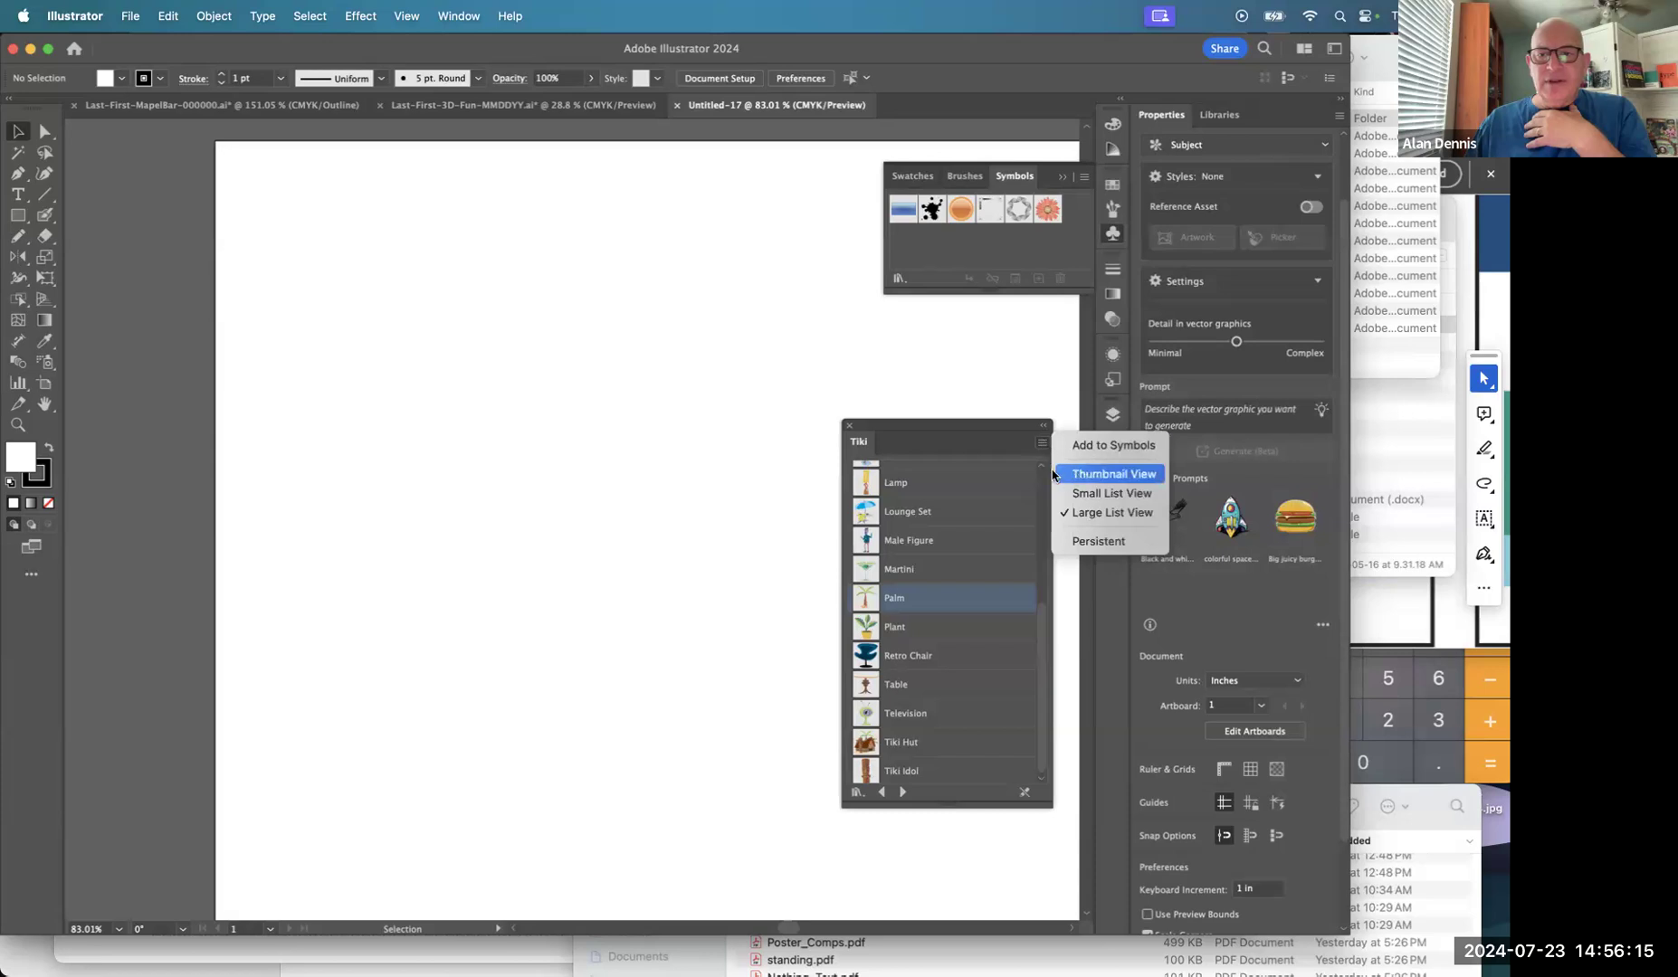
{"action": "left_click", "coordinate": [1087, 474]}
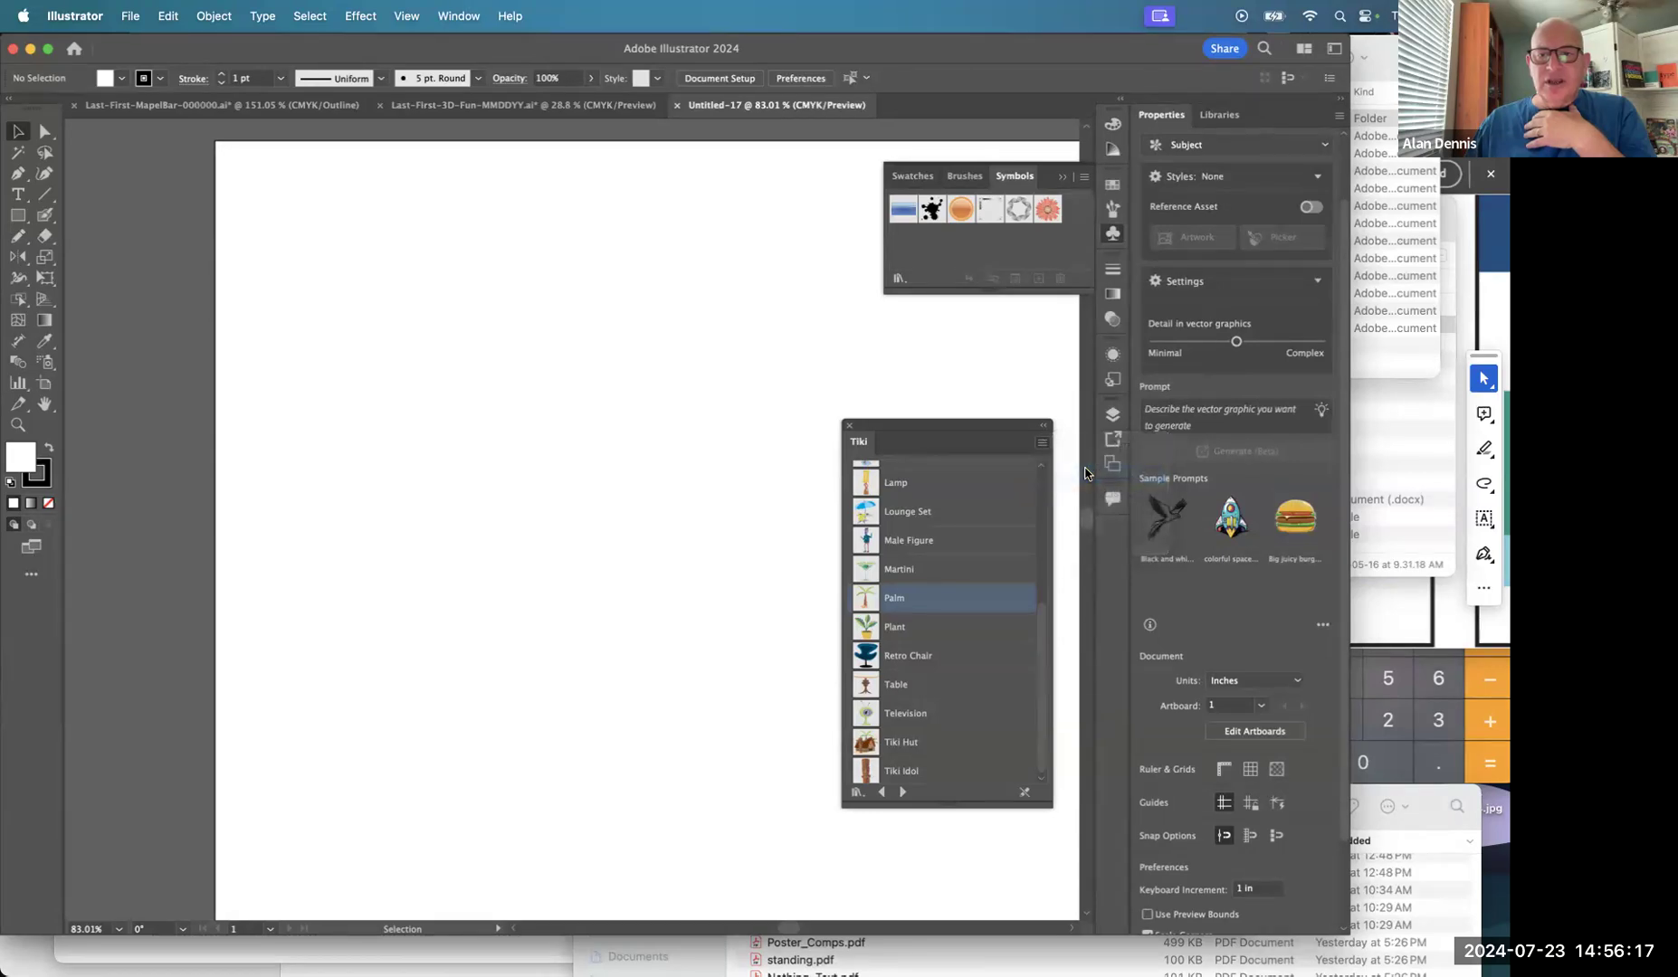
{"action": "left_click", "coordinate": [1041, 441]}
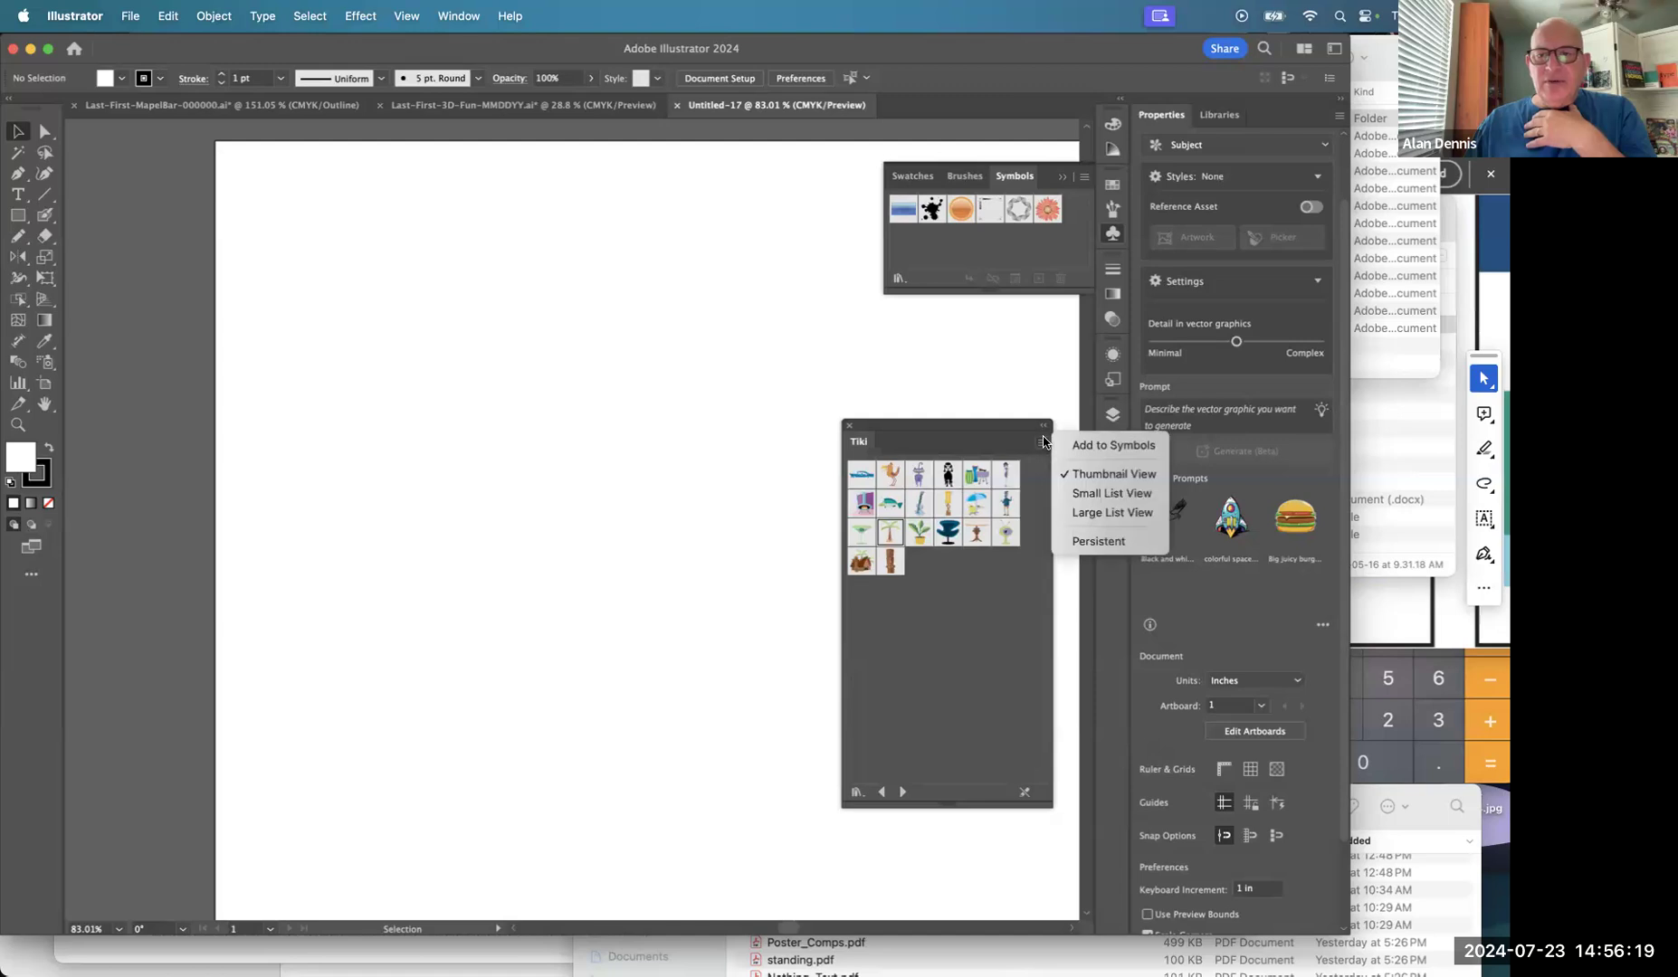
{"action": "left_click", "coordinate": [955, 673]}
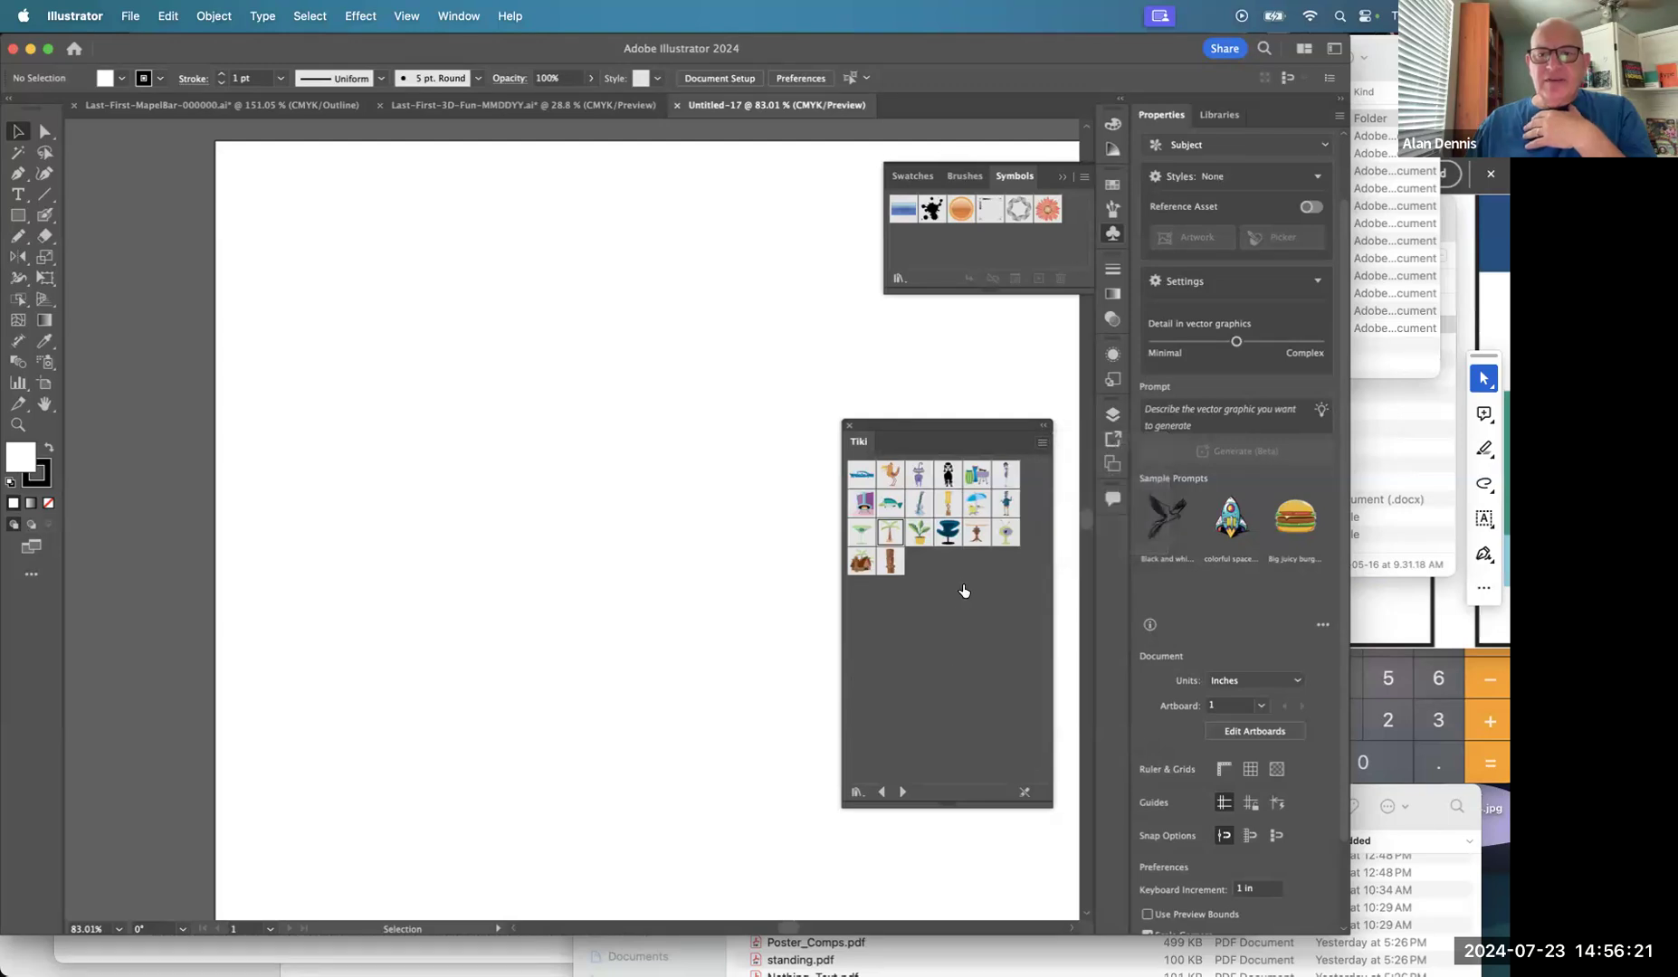
{"action": "left_click_drag", "start_coordinate": [947, 435], "coordinate": [100, 480]}
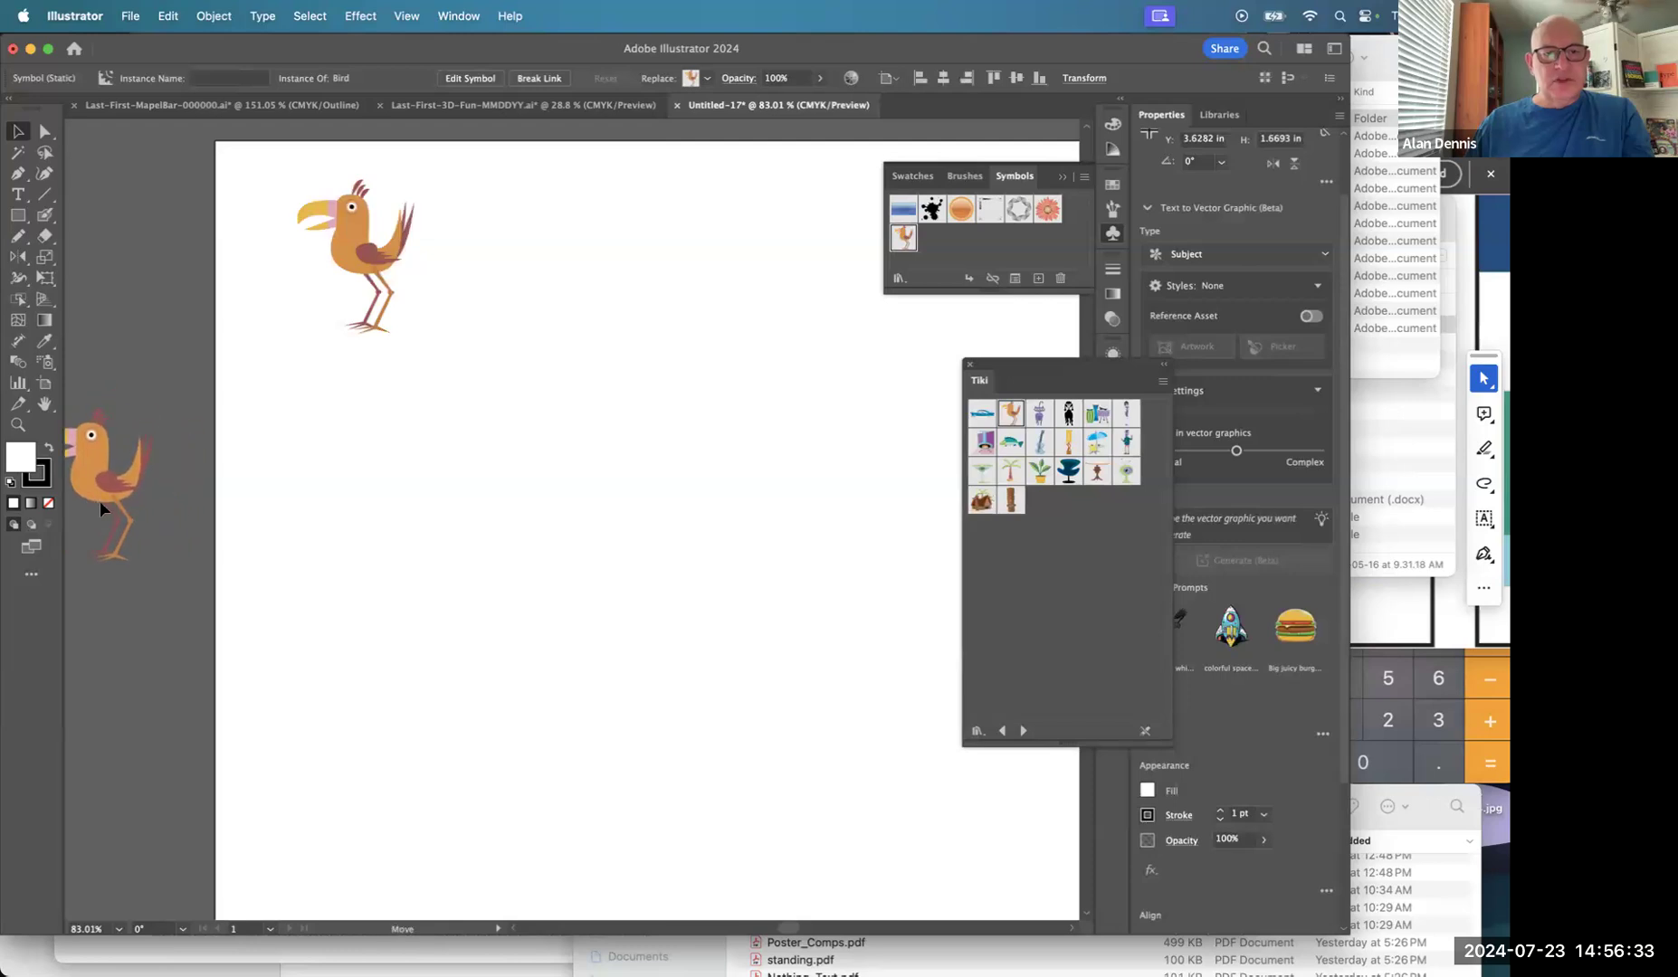
Shift the Bird instance further onto the artboard and go to Object > Repeat.
{"action": "left_click_drag", "start_coordinate": [353, 280], "coordinate": [444, 280]}
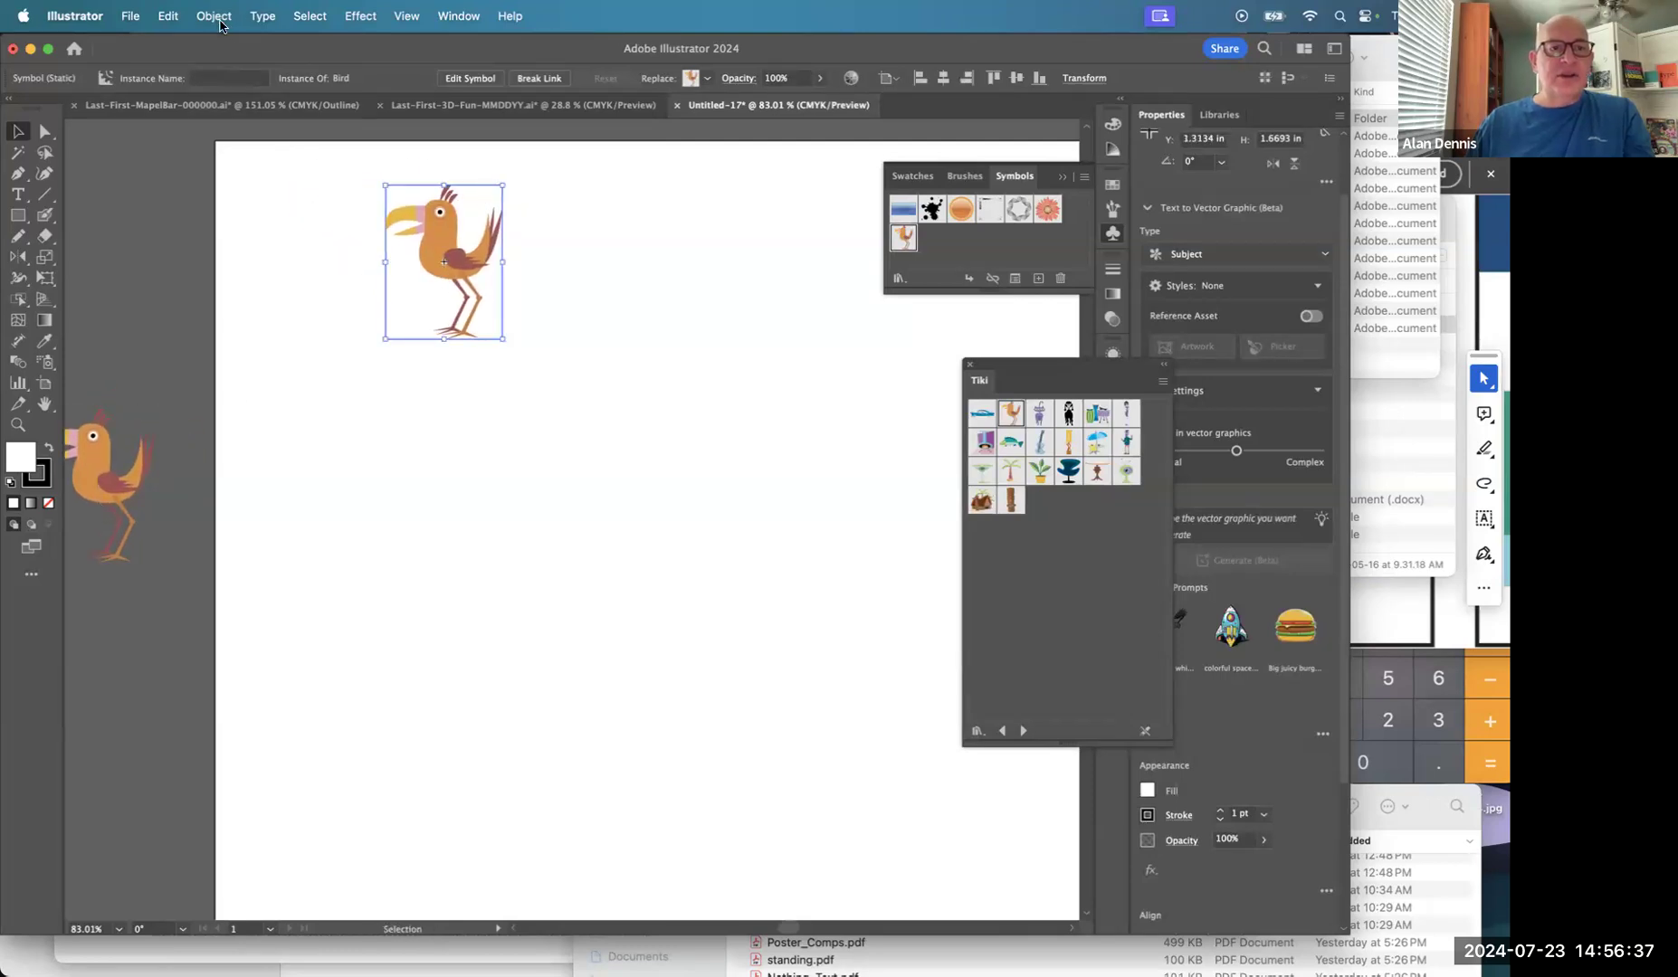
{"action": "left_click", "coordinate": [214, 16]}
Make the Bird a radial repeat, adjust the ring's gap and set it to 7 instances.
{"action": "mouse_move", "coordinate": [209, 563]}
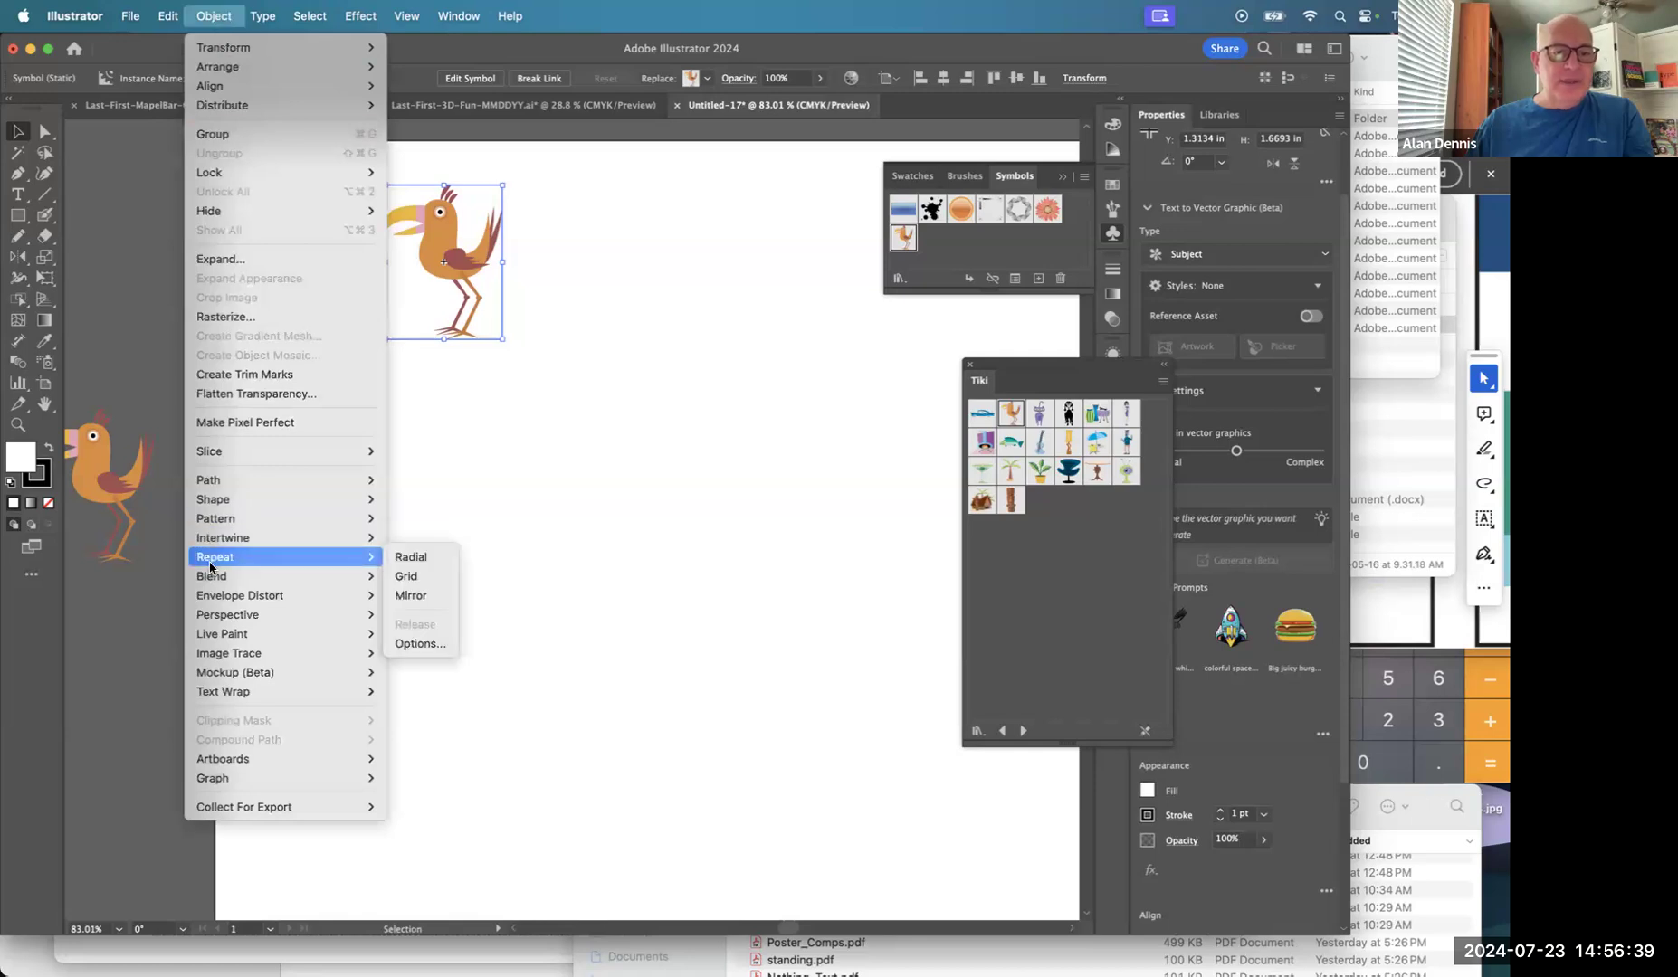
{"action": "left_click", "coordinate": [409, 560]}
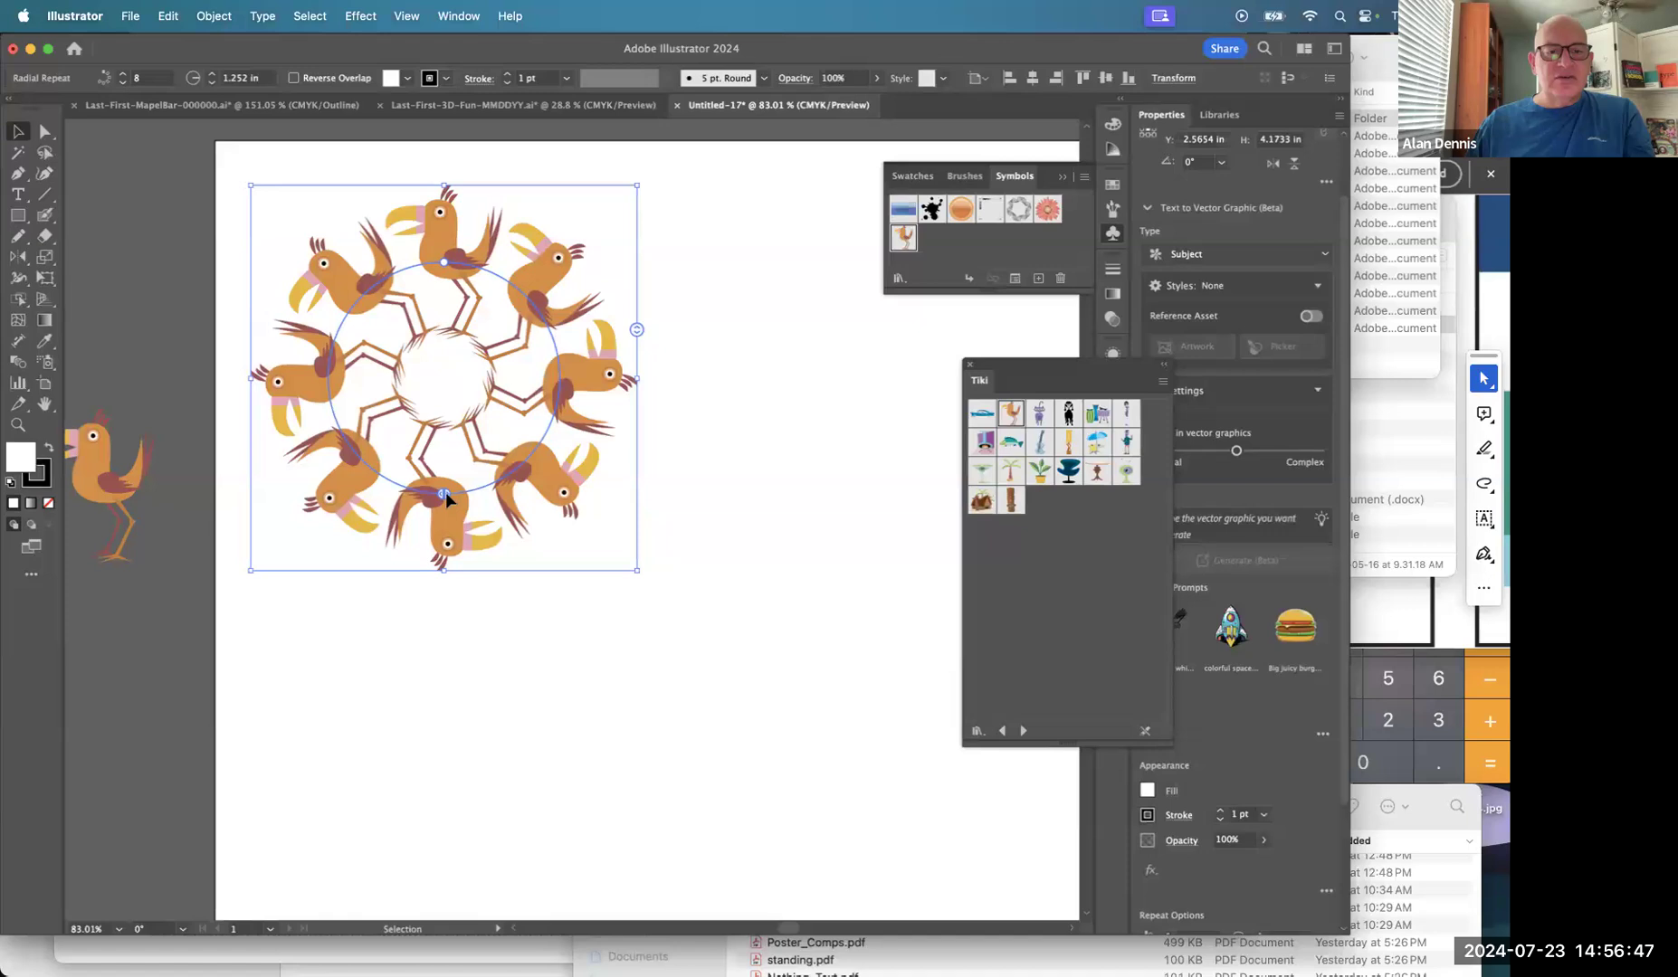
{"action": "left_click_drag", "start_coordinate": [446, 493], "coordinate": [536, 441]}
{"action": "left_click_drag", "start_coordinate": [557, 371], "coordinate": [466, 493]}
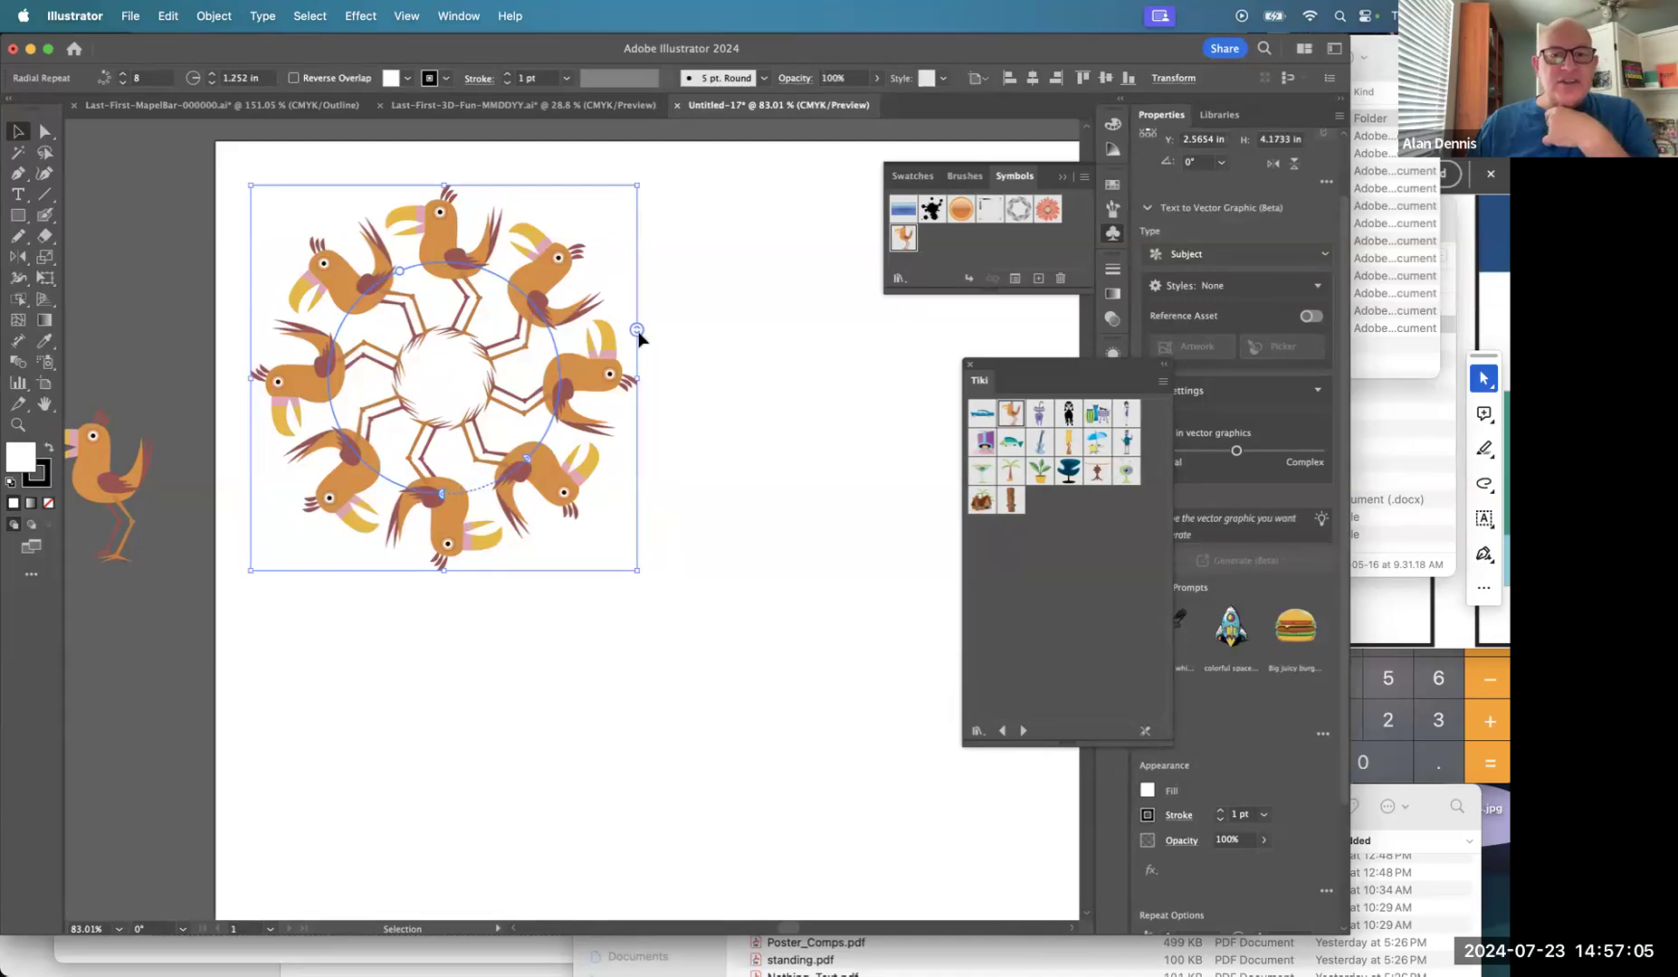
{"action": "left_click_drag", "start_coordinate": [636, 337], "coordinate": [637, 335]}
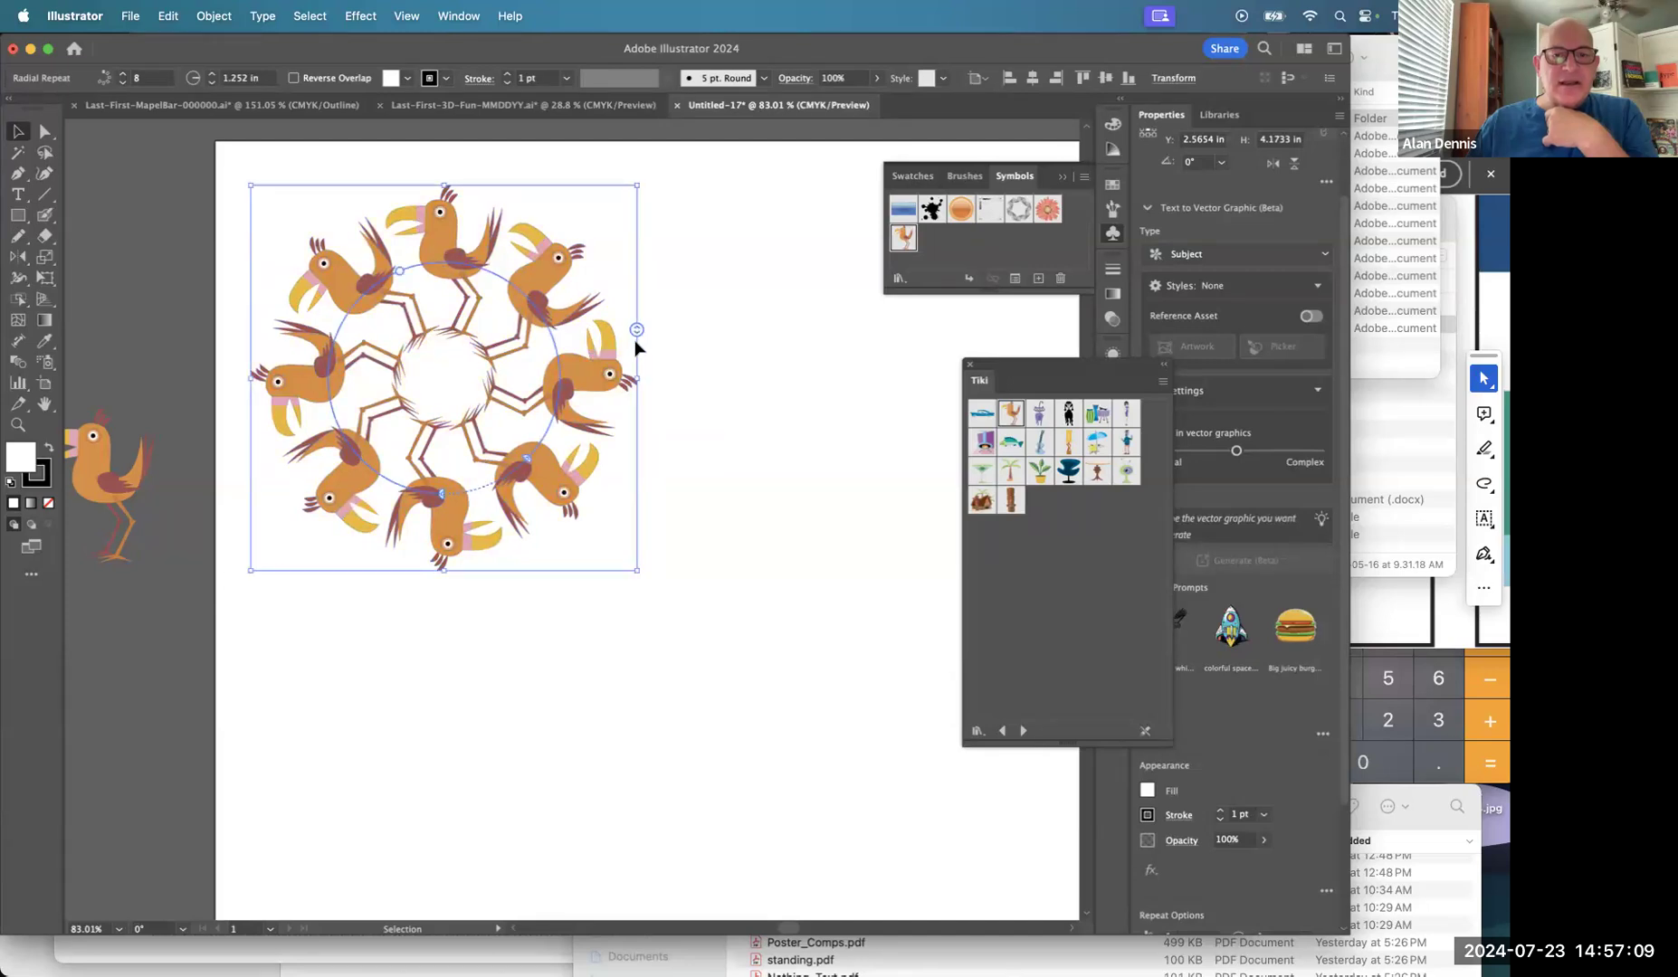
{"action": "mouse_move", "coordinate": [636, 339]}
{"action": "left_mouse_down"}
{"action": "mouse_move", "coordinate": [641, 399]}
{"action": "mouse_move", "coordinate": [626, 247]}
{"action": "mouse_move", "coordinate": [638, 336]}
{"action": "left_mouse_up"}
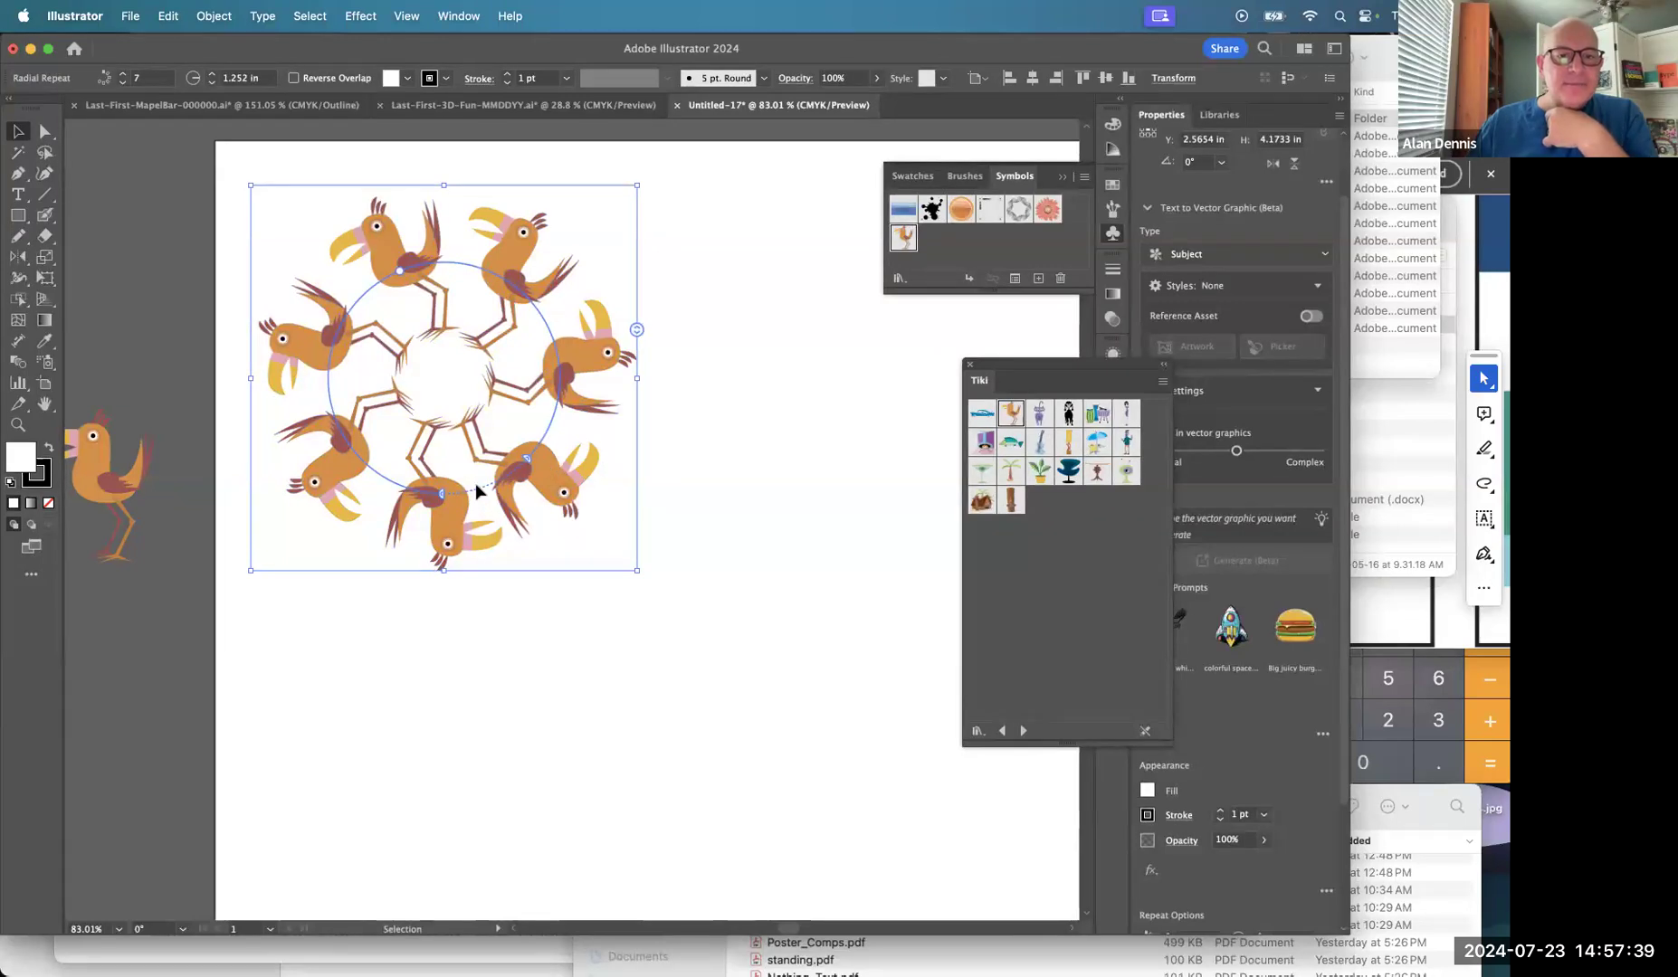
{"action": "left_click_drag", "start_coordinate": [523, 462], "coordinate": [444, 497]}
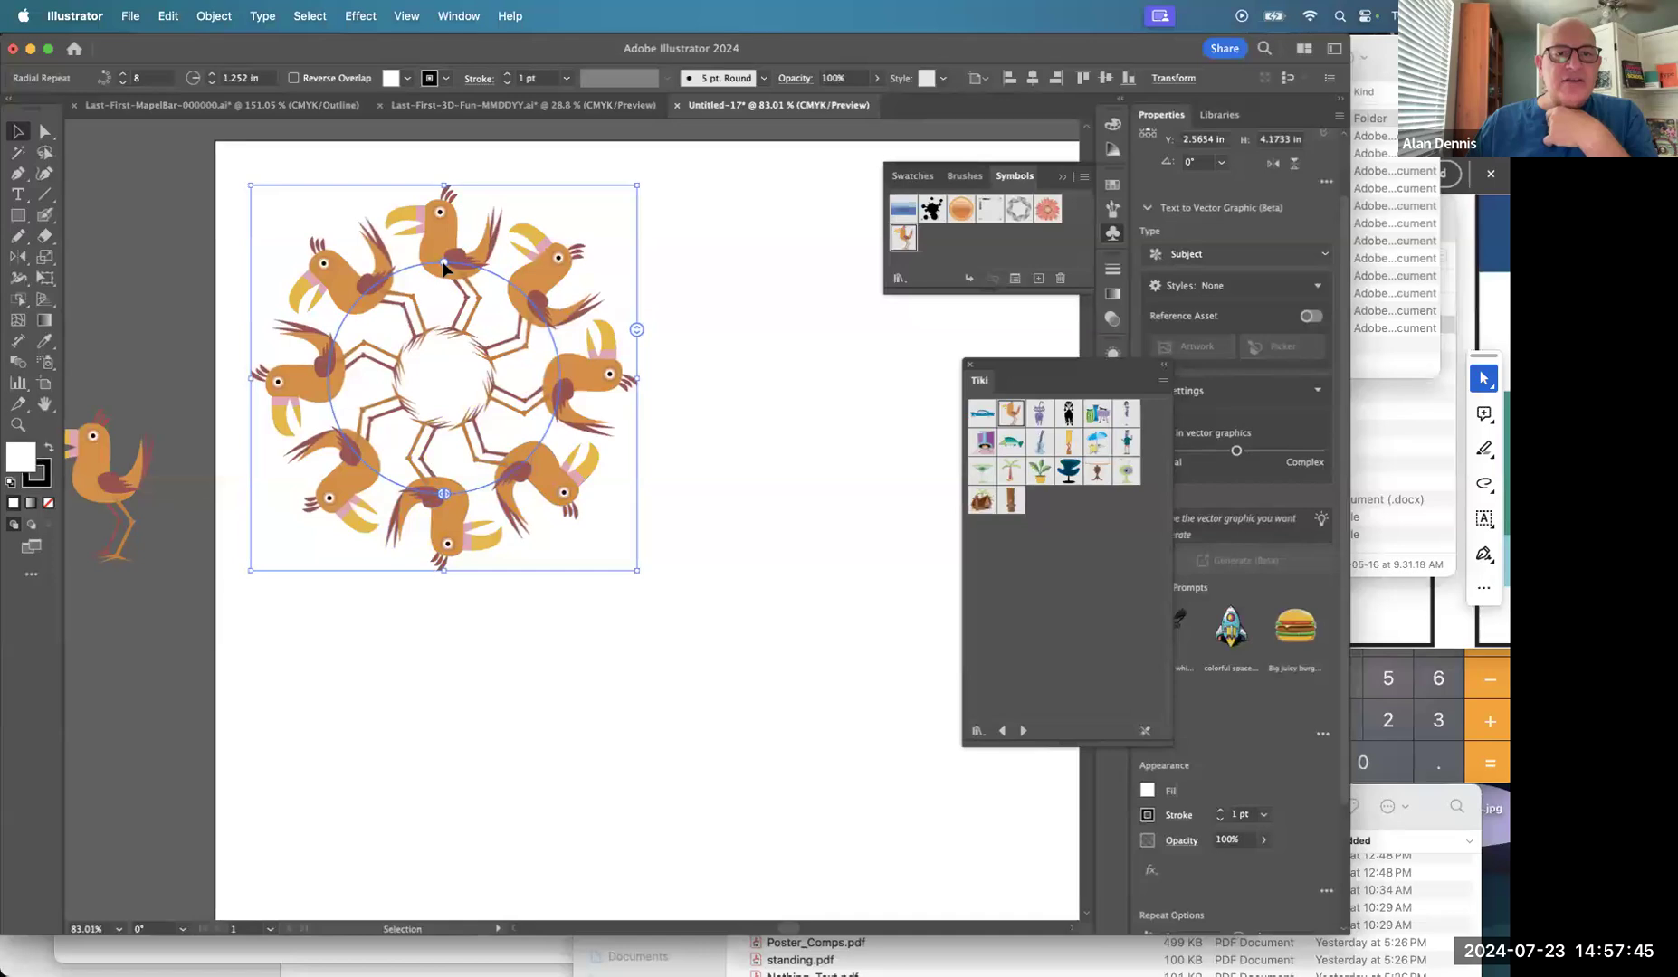
Adjust the bird ring's radius inward, then outward, and deselect it.
{"action": "left_click_drag", "start_coordinate": [444, 262], "coordinate": [443, 344]}
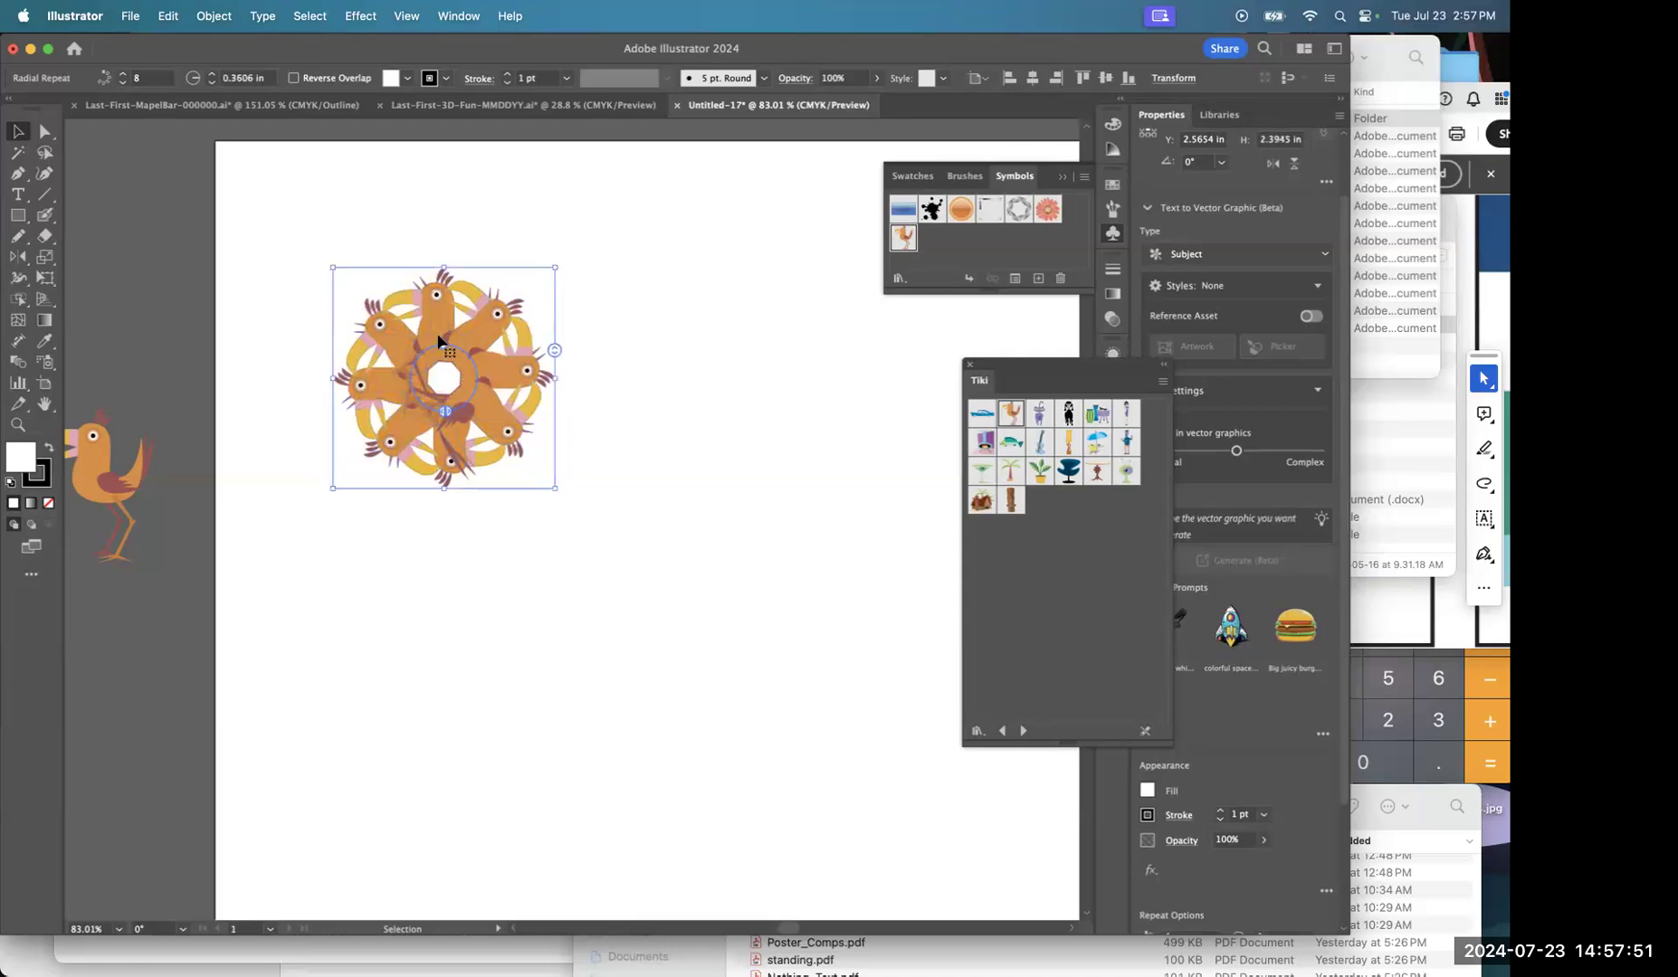
{"action": "left_click_drag", "start_coordinate": [442, 346], "coordinate": [412, 218]}
{"action": "left_click", "coordinate": [732, 555]}
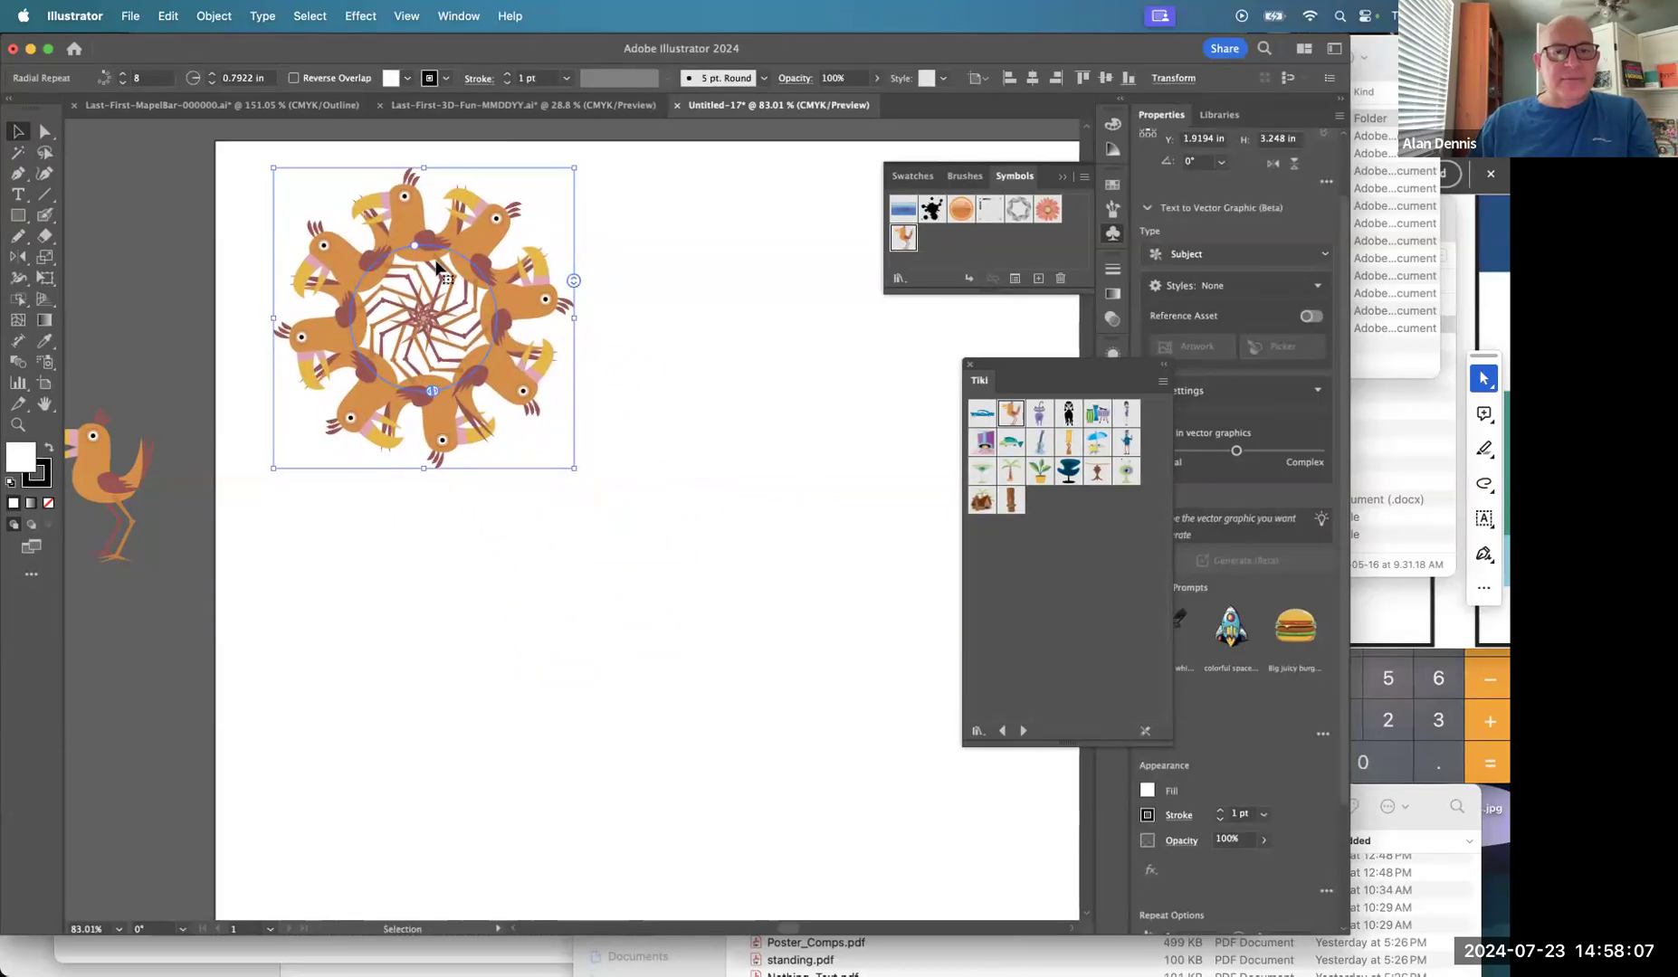
Reduce the ring from 8 to 7 birds and place another Bird to its right.
{"action": "left_click_drag", "start_coordinate": [573, 281], "coordinate": [577, 302]}
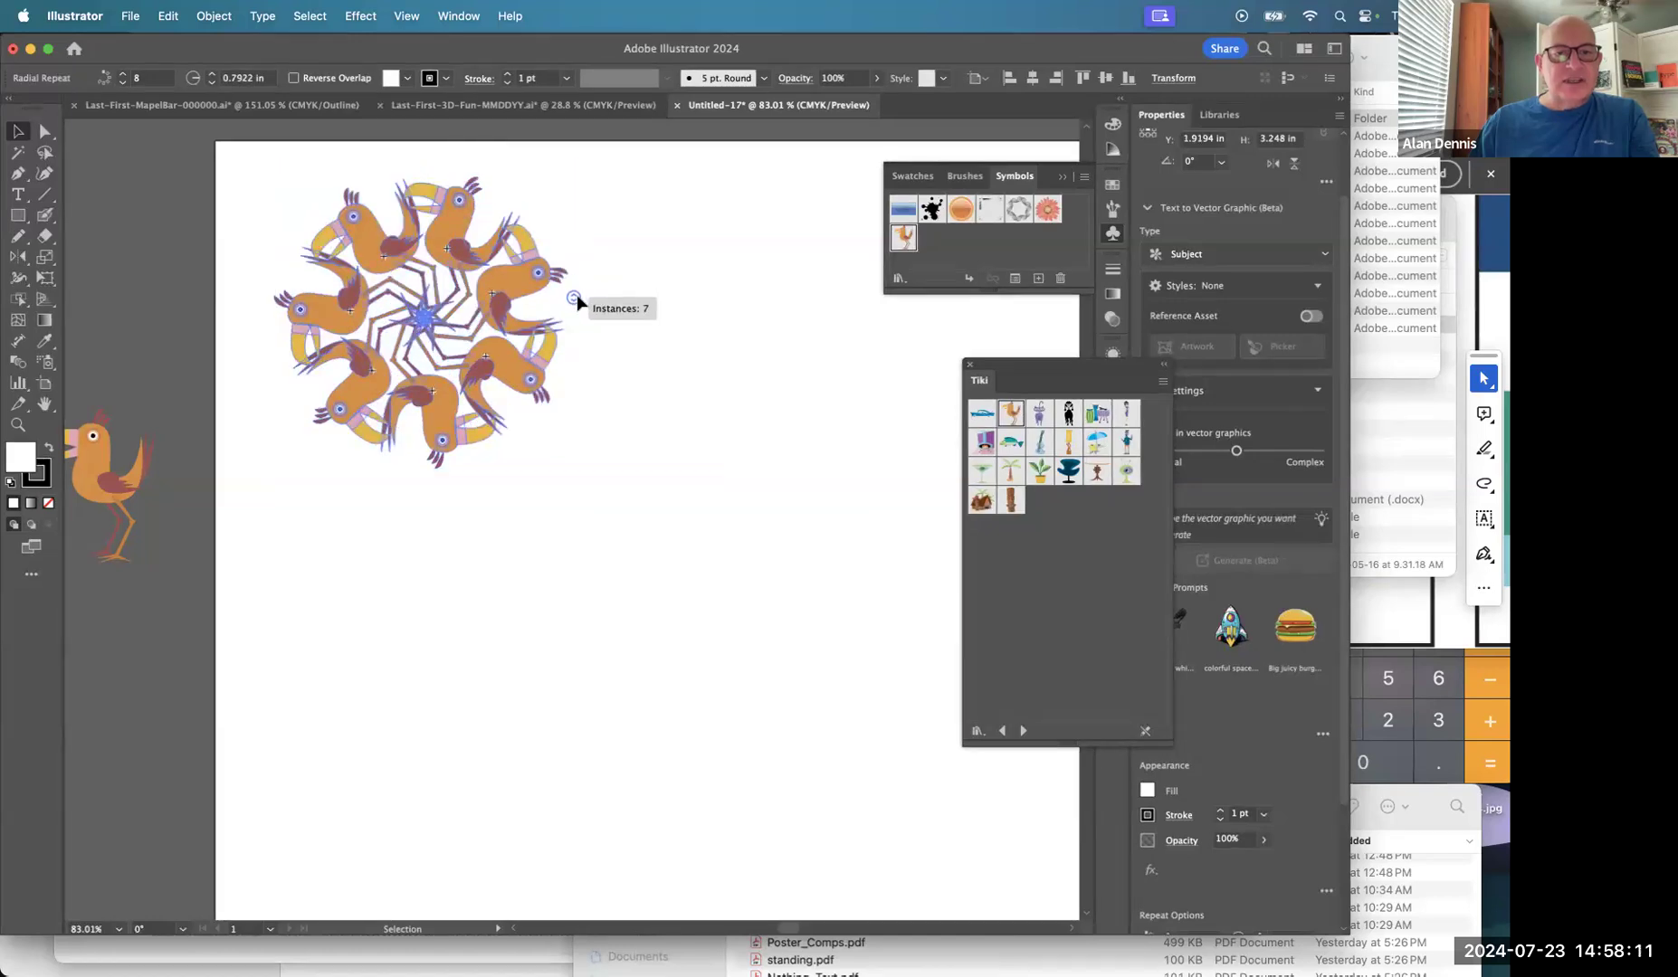
{"action": "left_click", "coordinate": [646, 372]}
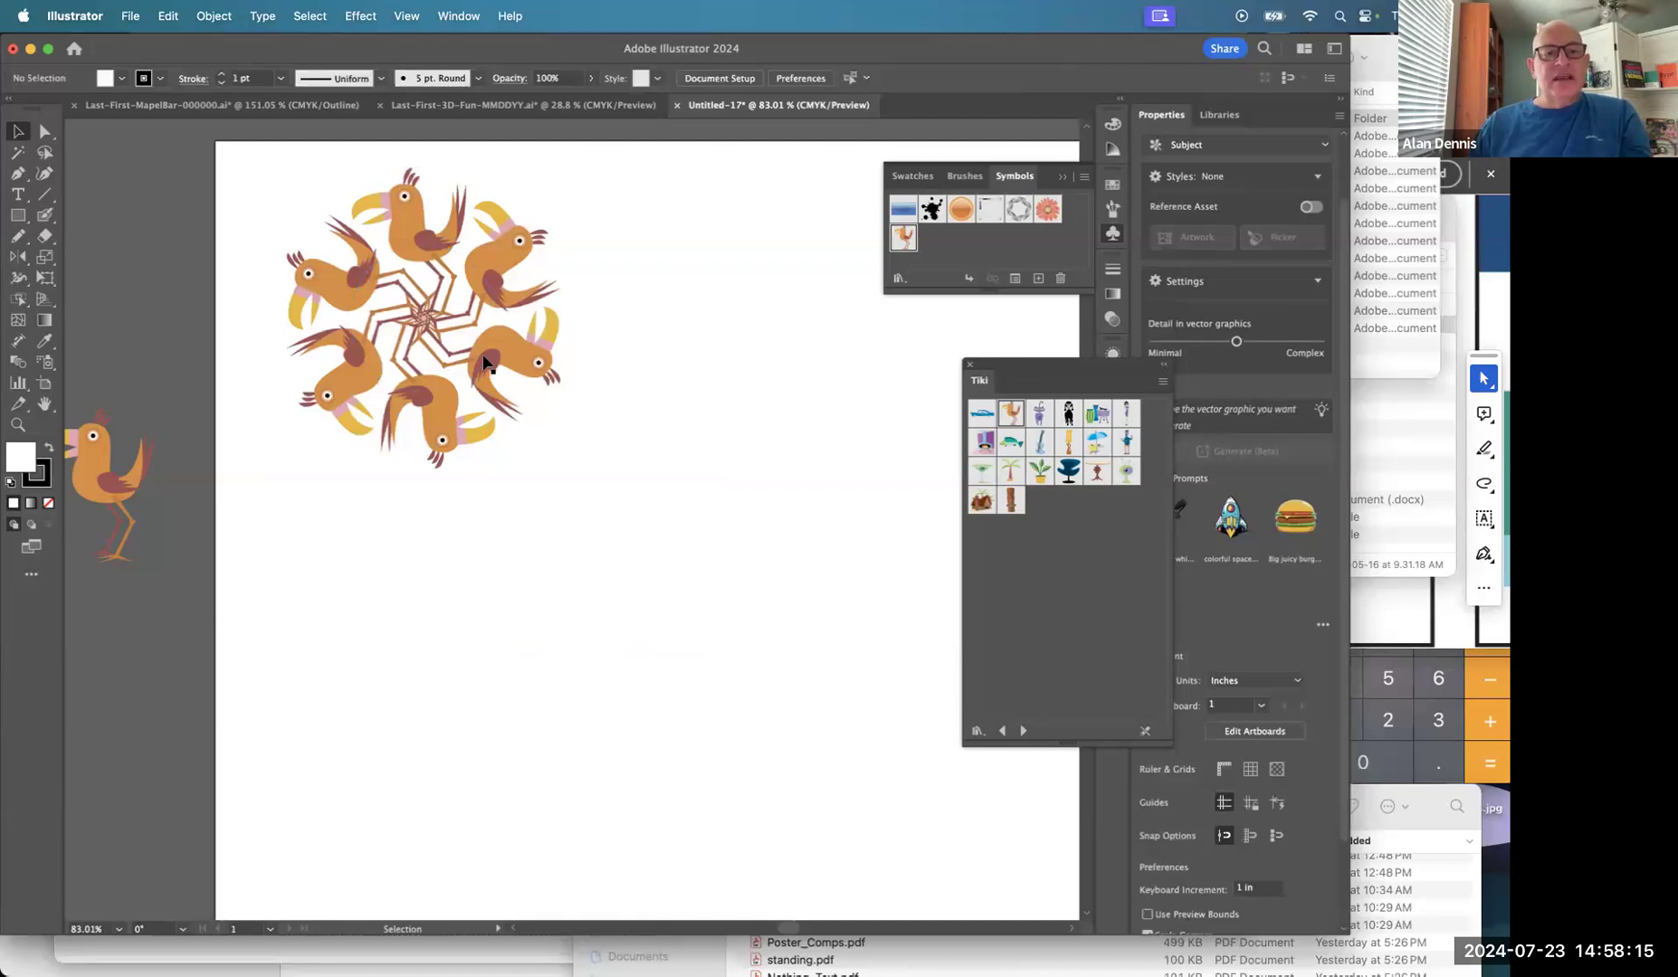
{"action": "left_click_drag", "start_coordinate": [124, 484], "coordinate": [716, 269]}
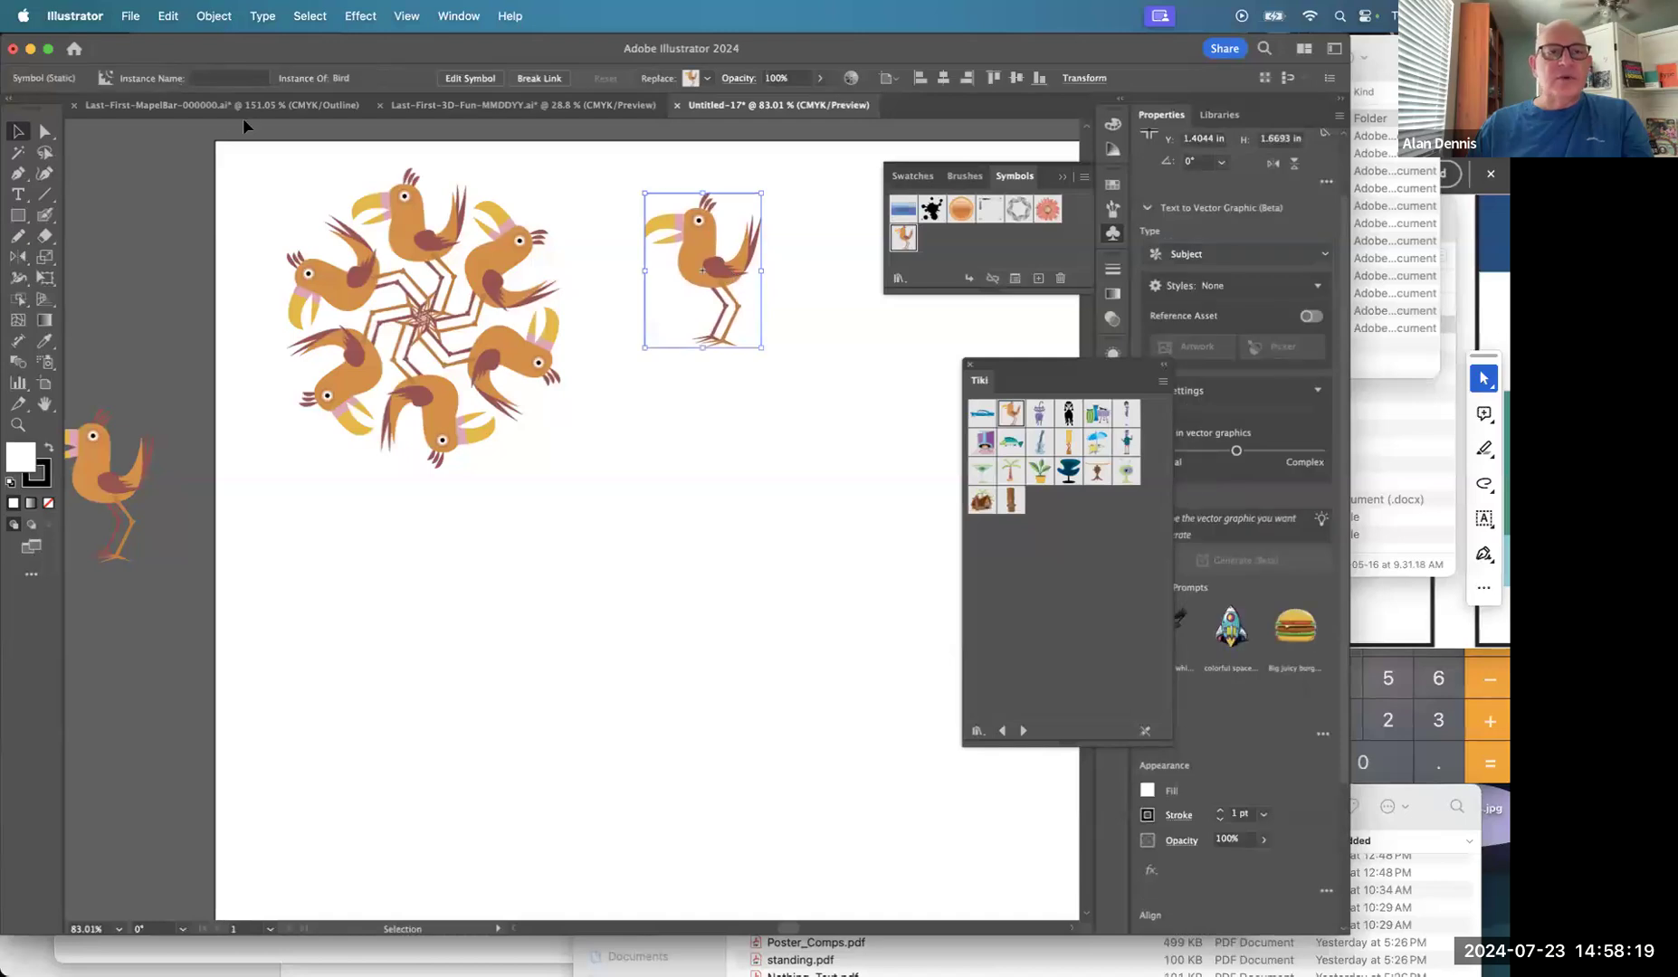
Turn the new Bird into a mirror repeat with Object > Repeat > Mirror.
{"action": "left_click", "coordinate": [214, 18]}
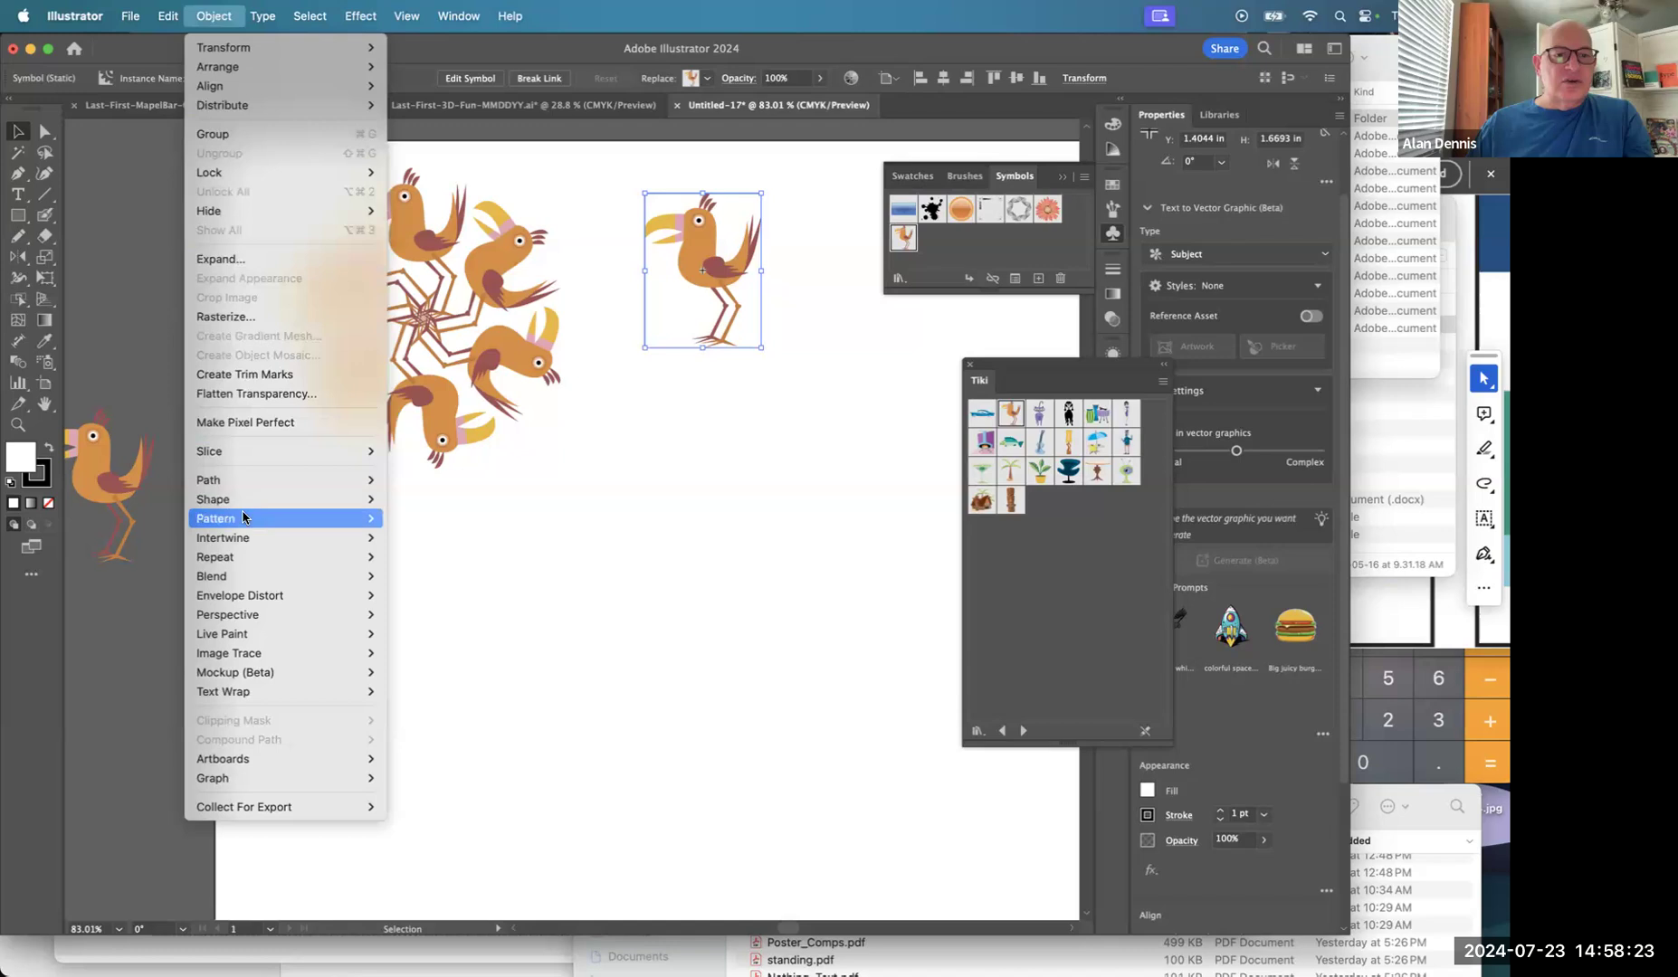
{"action": "mouse_move", "coordinate": [250, 558]}
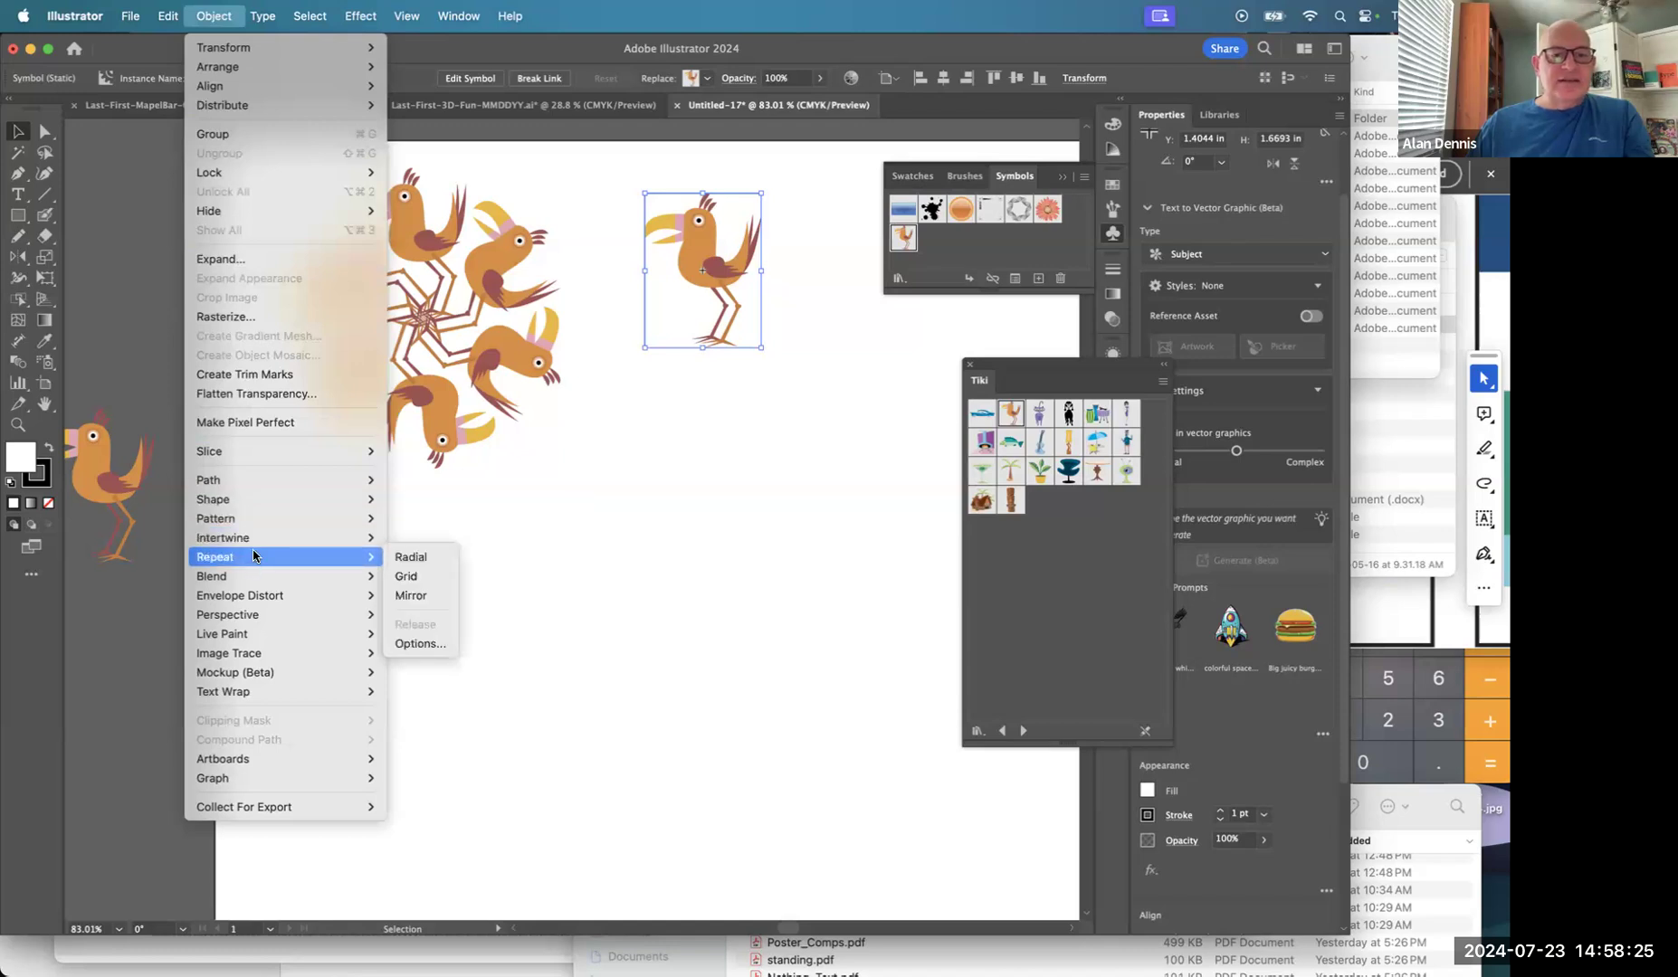
{"action": "left_click", "coordinate": [407, 597]}
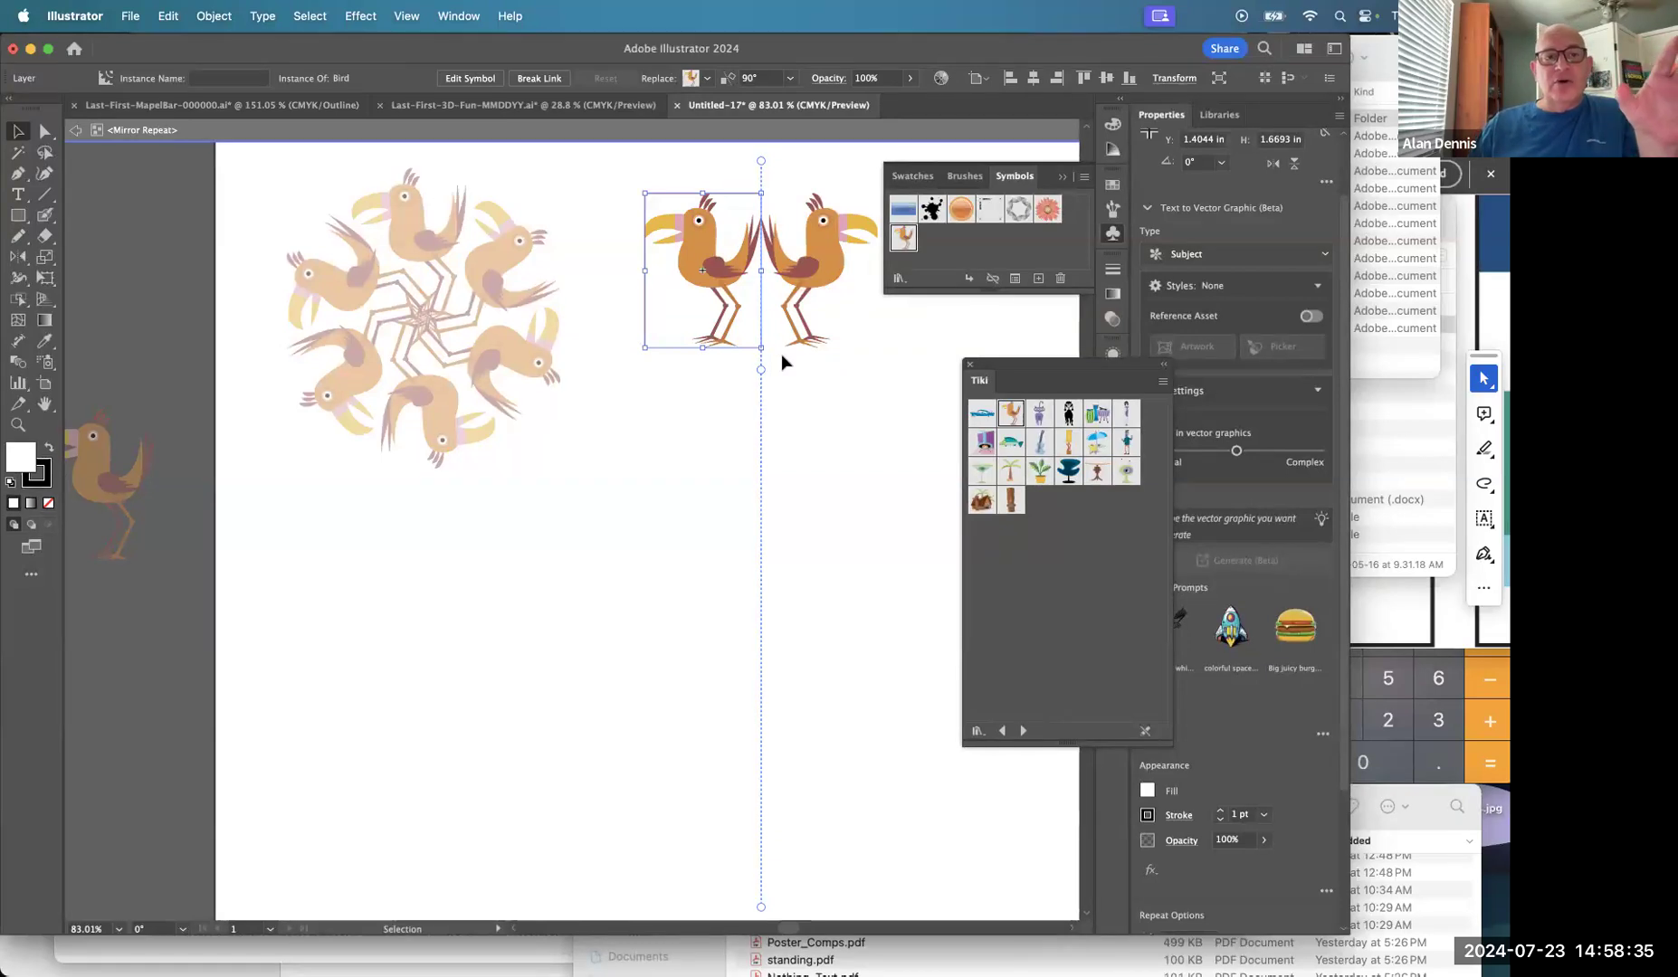
Move the mirror axis so the halves overlap, deselect, and bring up the Appearance panel.
{"action": "left_click_drag", "start_coordinate": [760, 371], "coordinate": [699, 380]}
{"action": "left_click", "coordinate": [846, 410]}
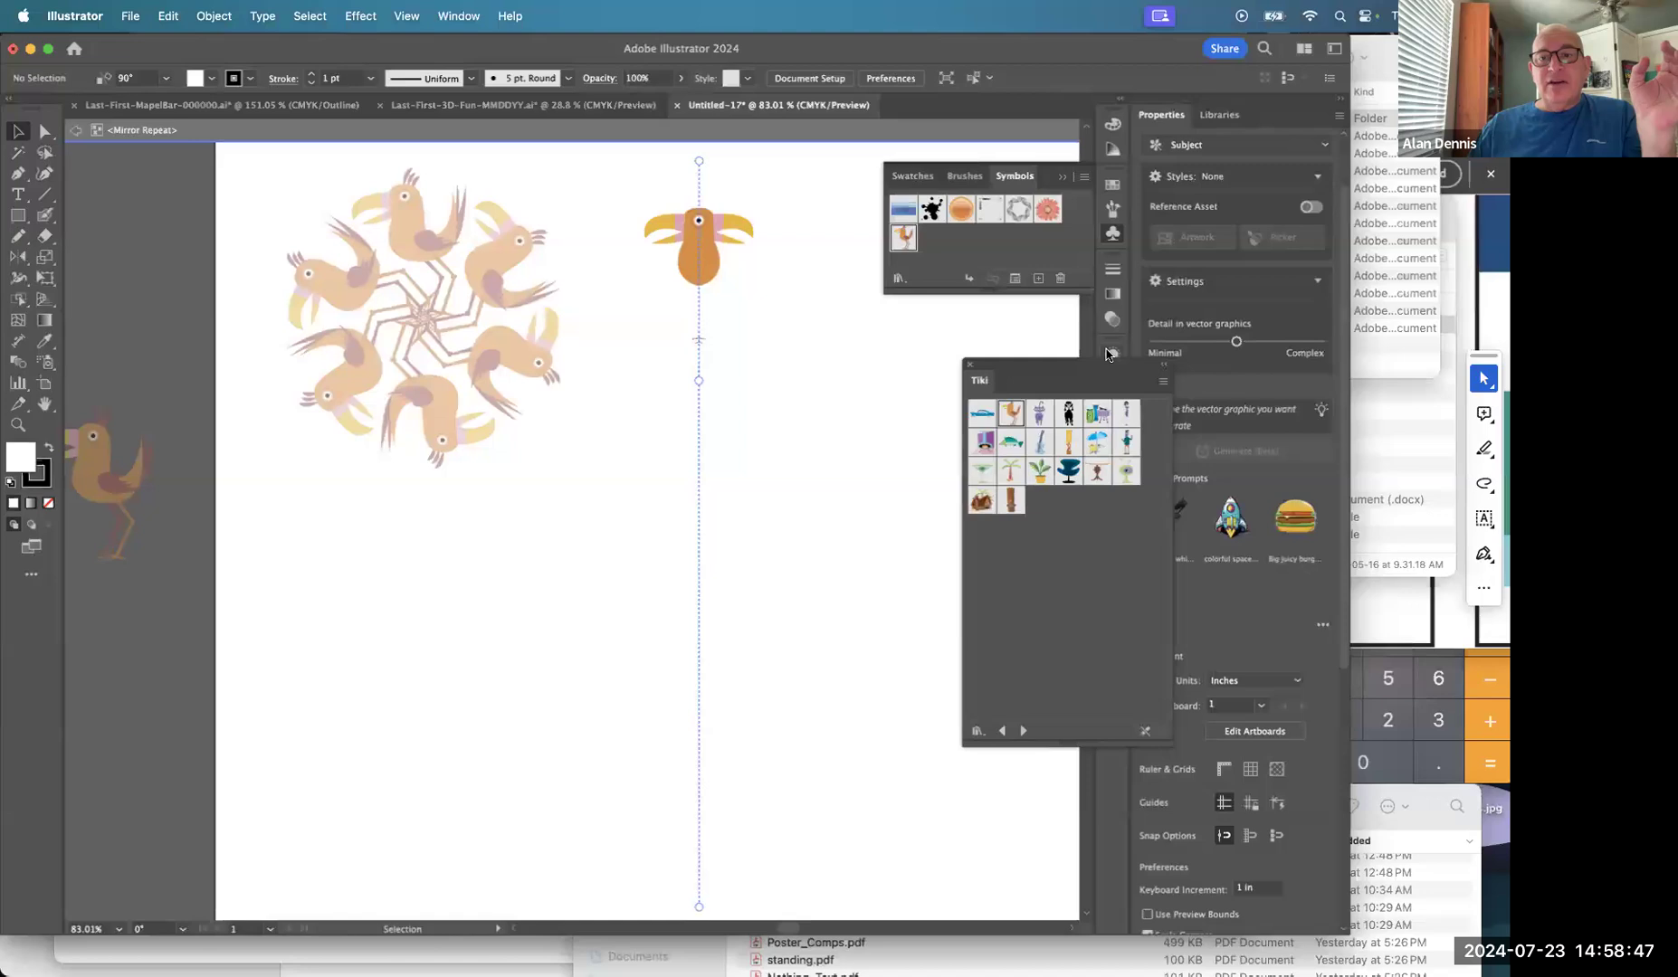
{"action": "left_click", "coordinate": [1108, 354]}
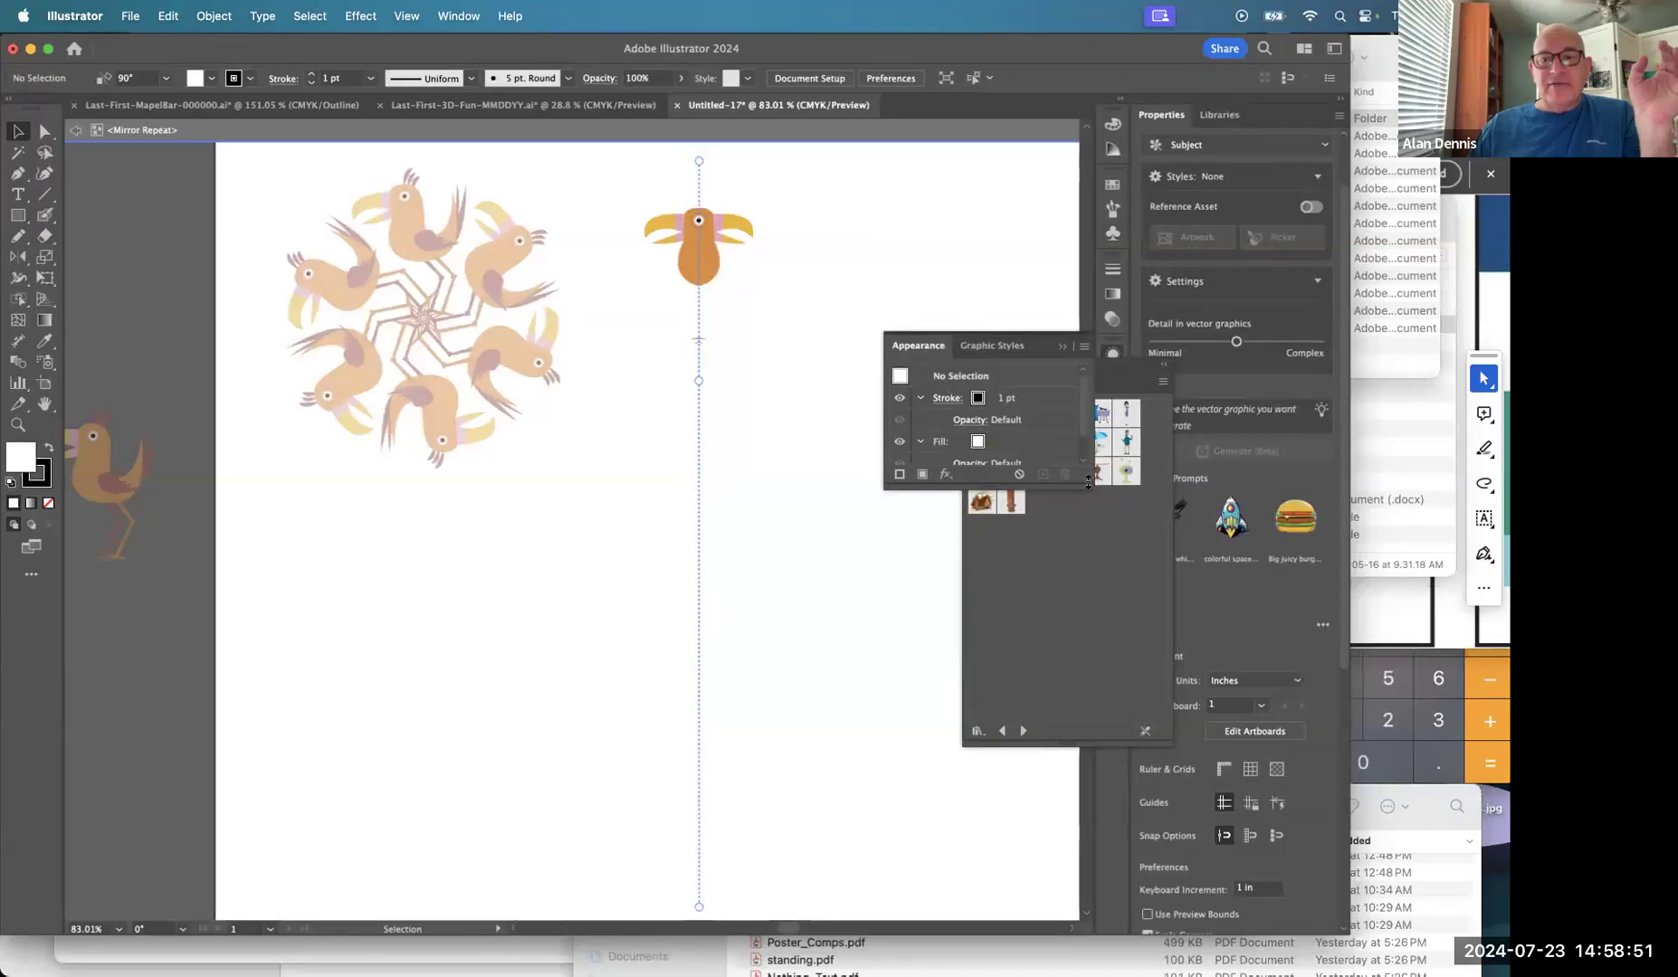
Enlarge the Appearance panel, inspect the bird's stroke and fill, then exit isolation mode.
{"action": "left_click_drag", "start_coordinate": [1088, 505], "coordinate": [1098, 708]}
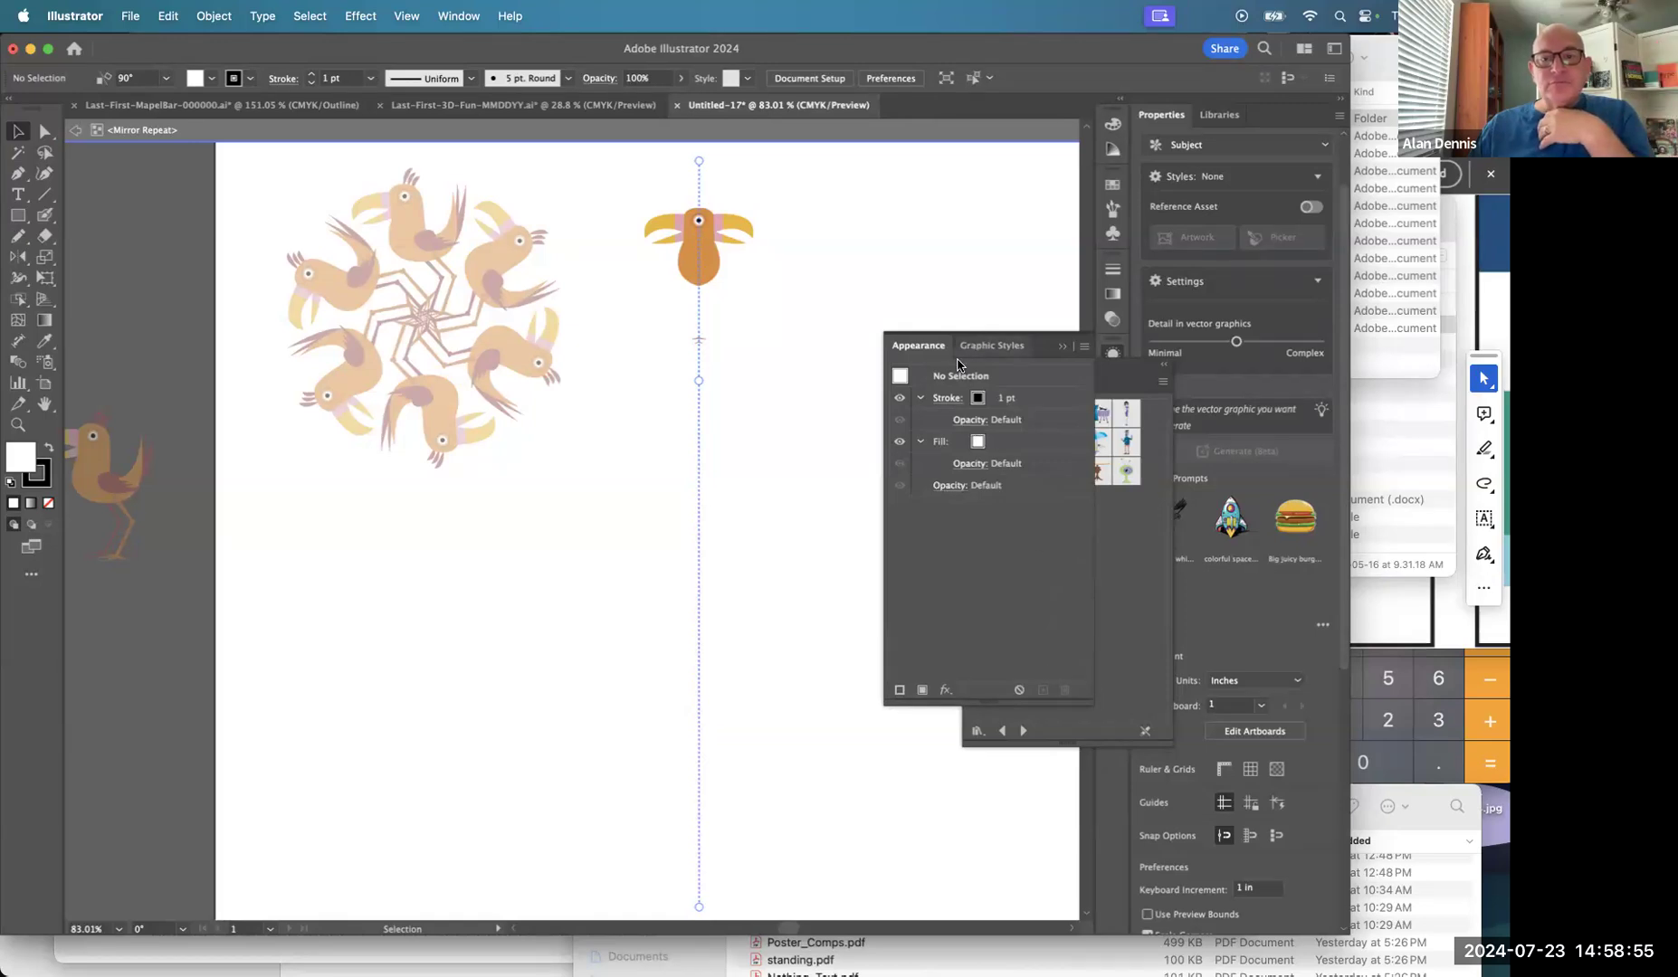
{"action": "left_click", "coordinate": [916, 399]}
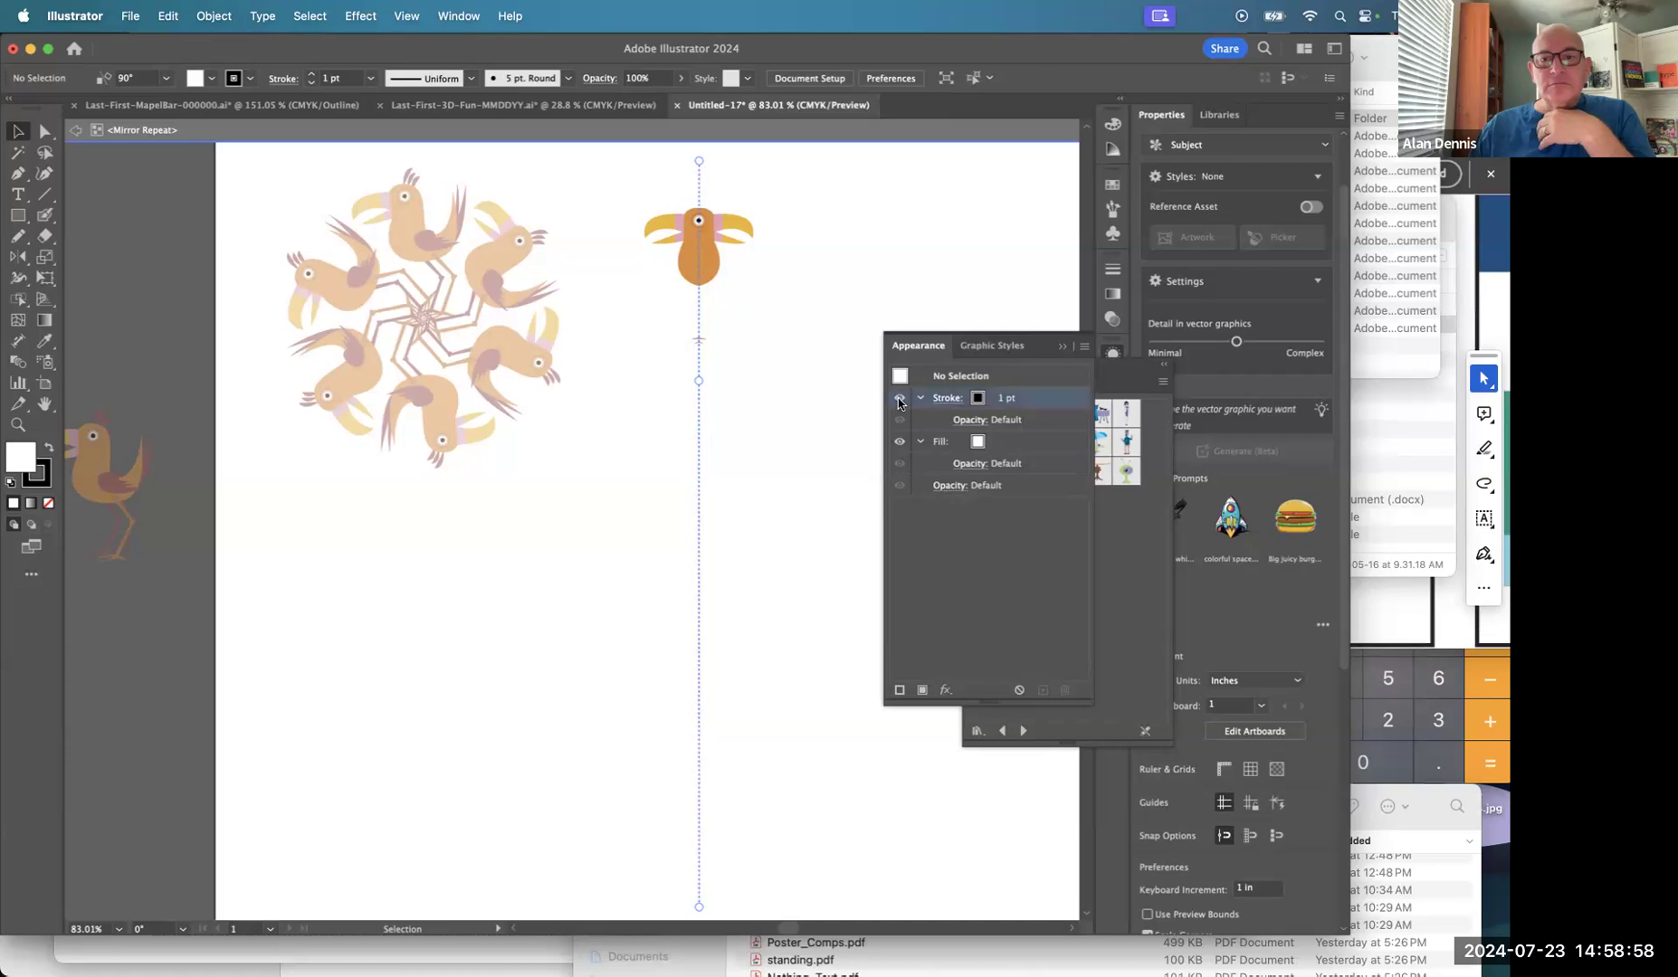
{"action": "left_click", "coordinate": [887, 445]}
{"action": "left_click", "coordinate": [695, 262]}
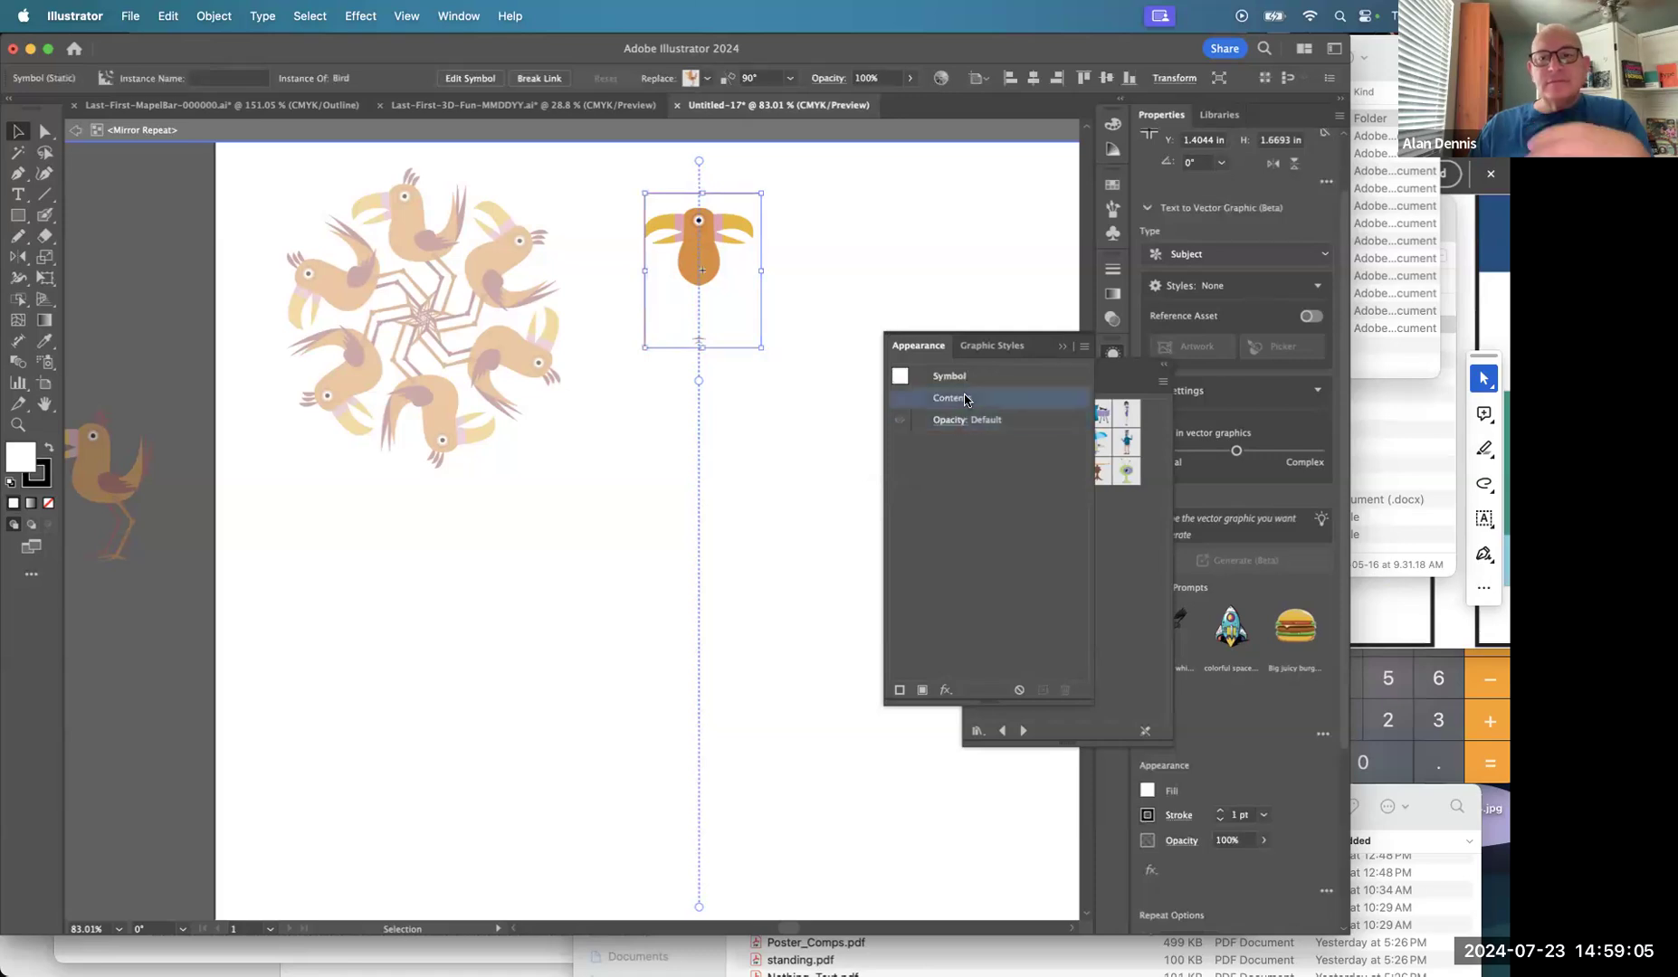
{"action": "left_click", "coordinate": [805, 335]}
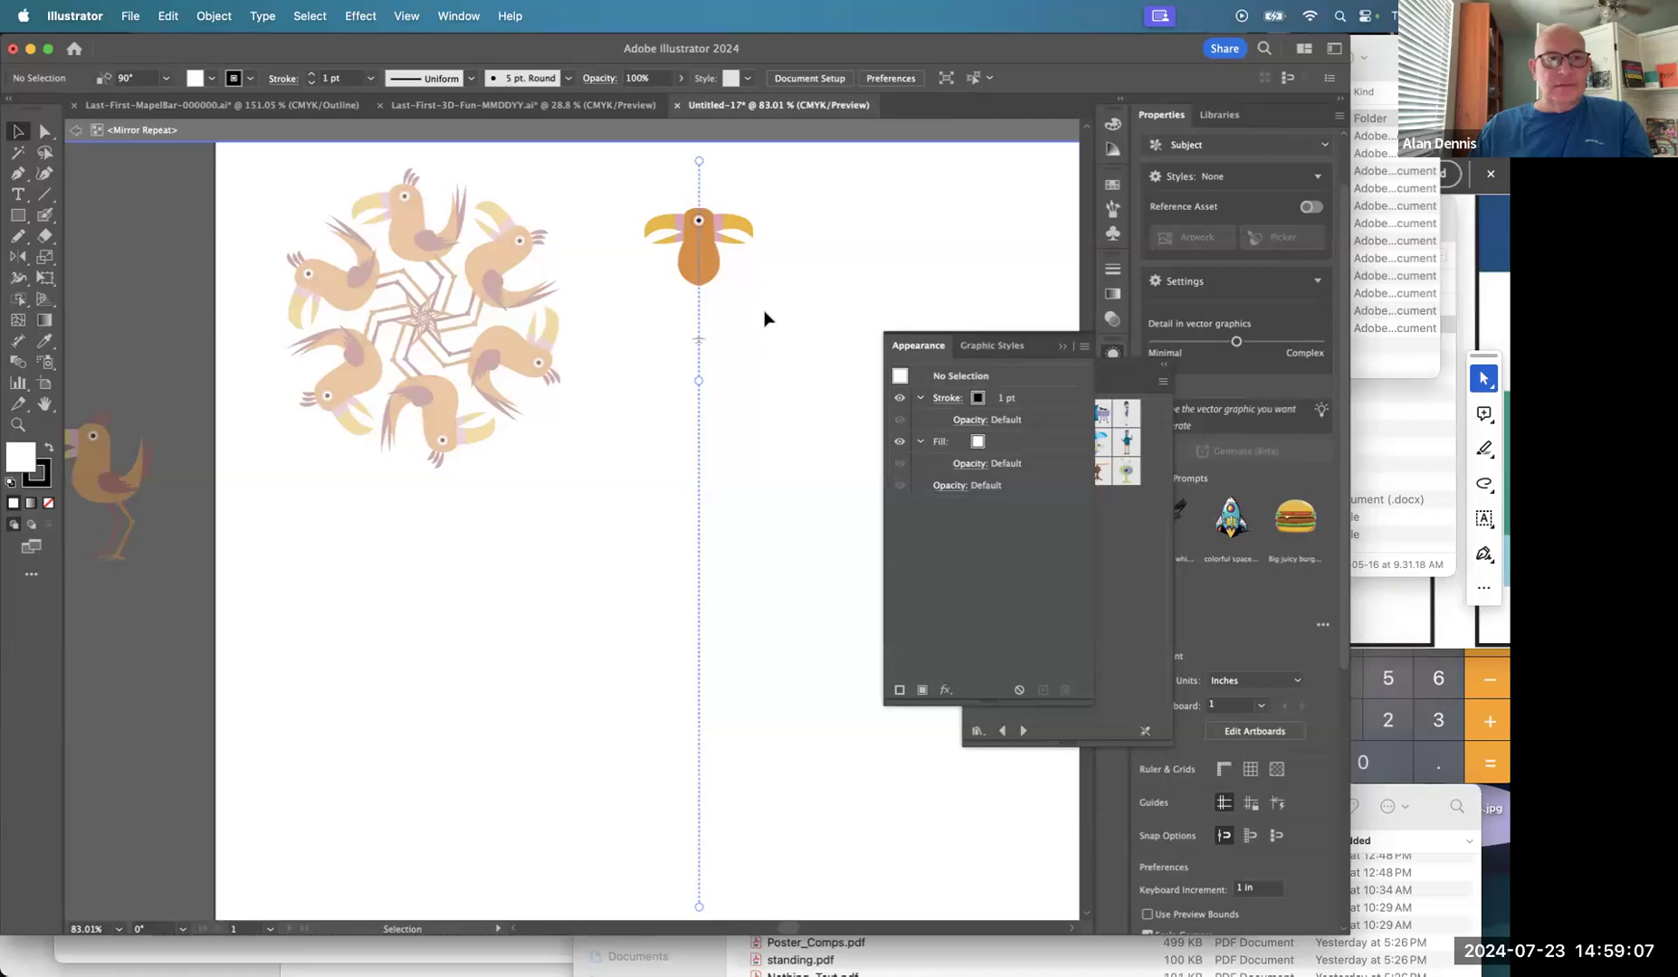
{"action": "left_click", "coordinate": [78, 130]}
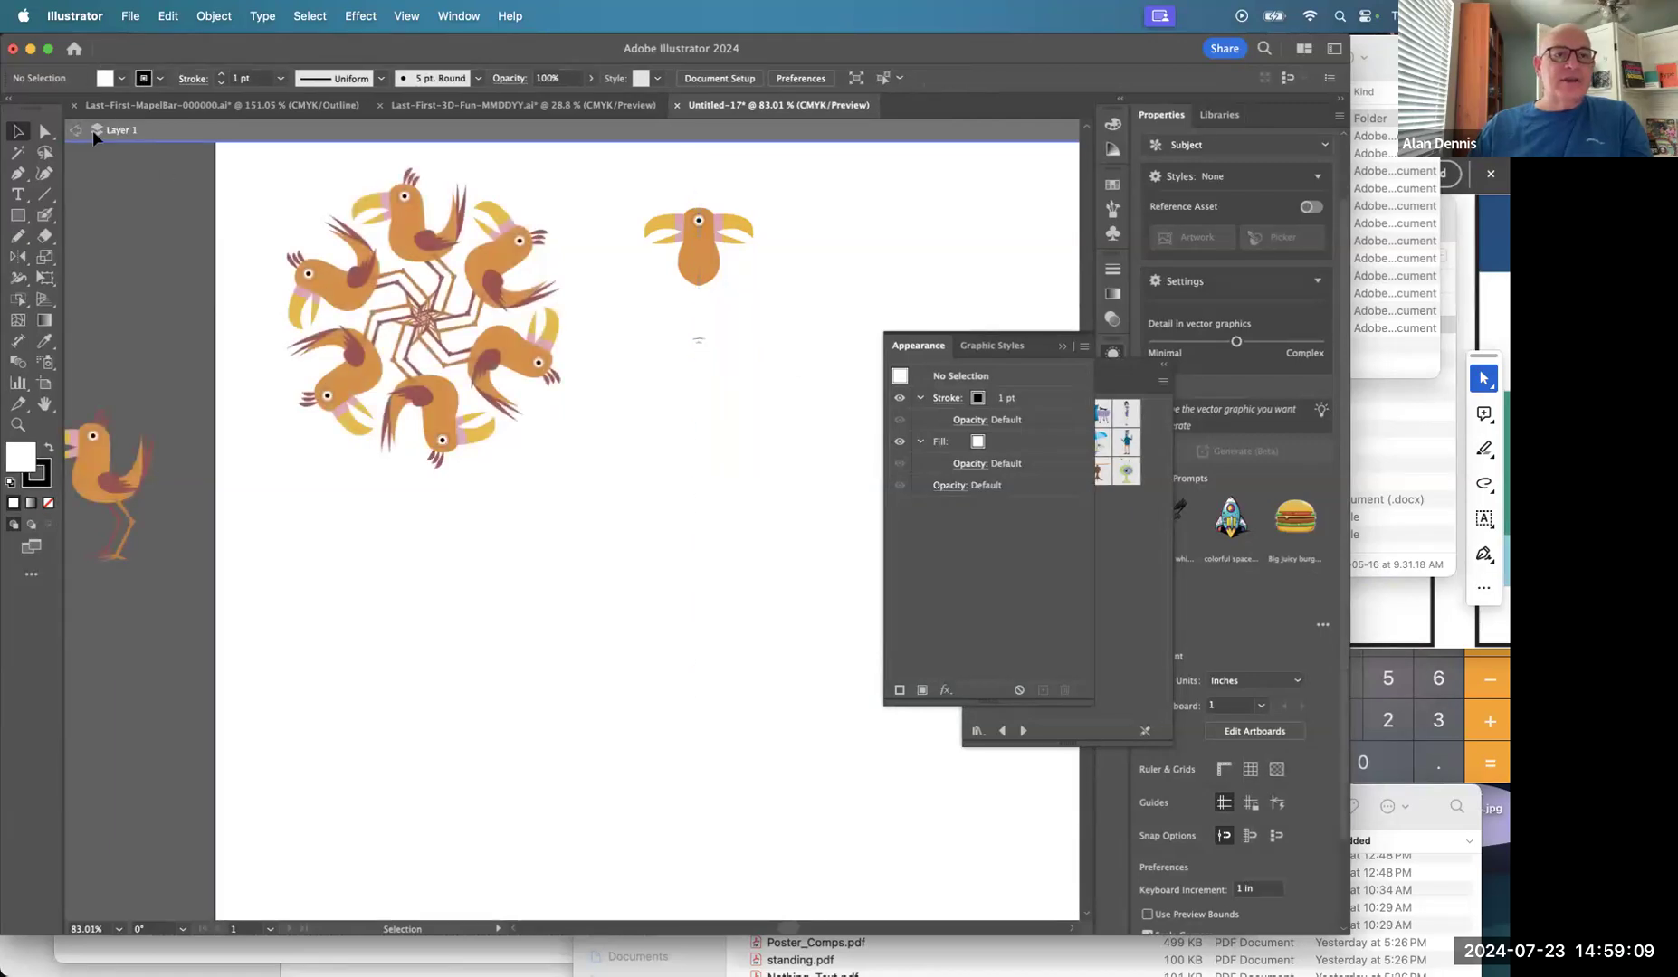
Pull the mirror-repeat bird's halves together, nudge it up-left, and resize it.
{"action": "left_click", "coordinate": [714, 252]}
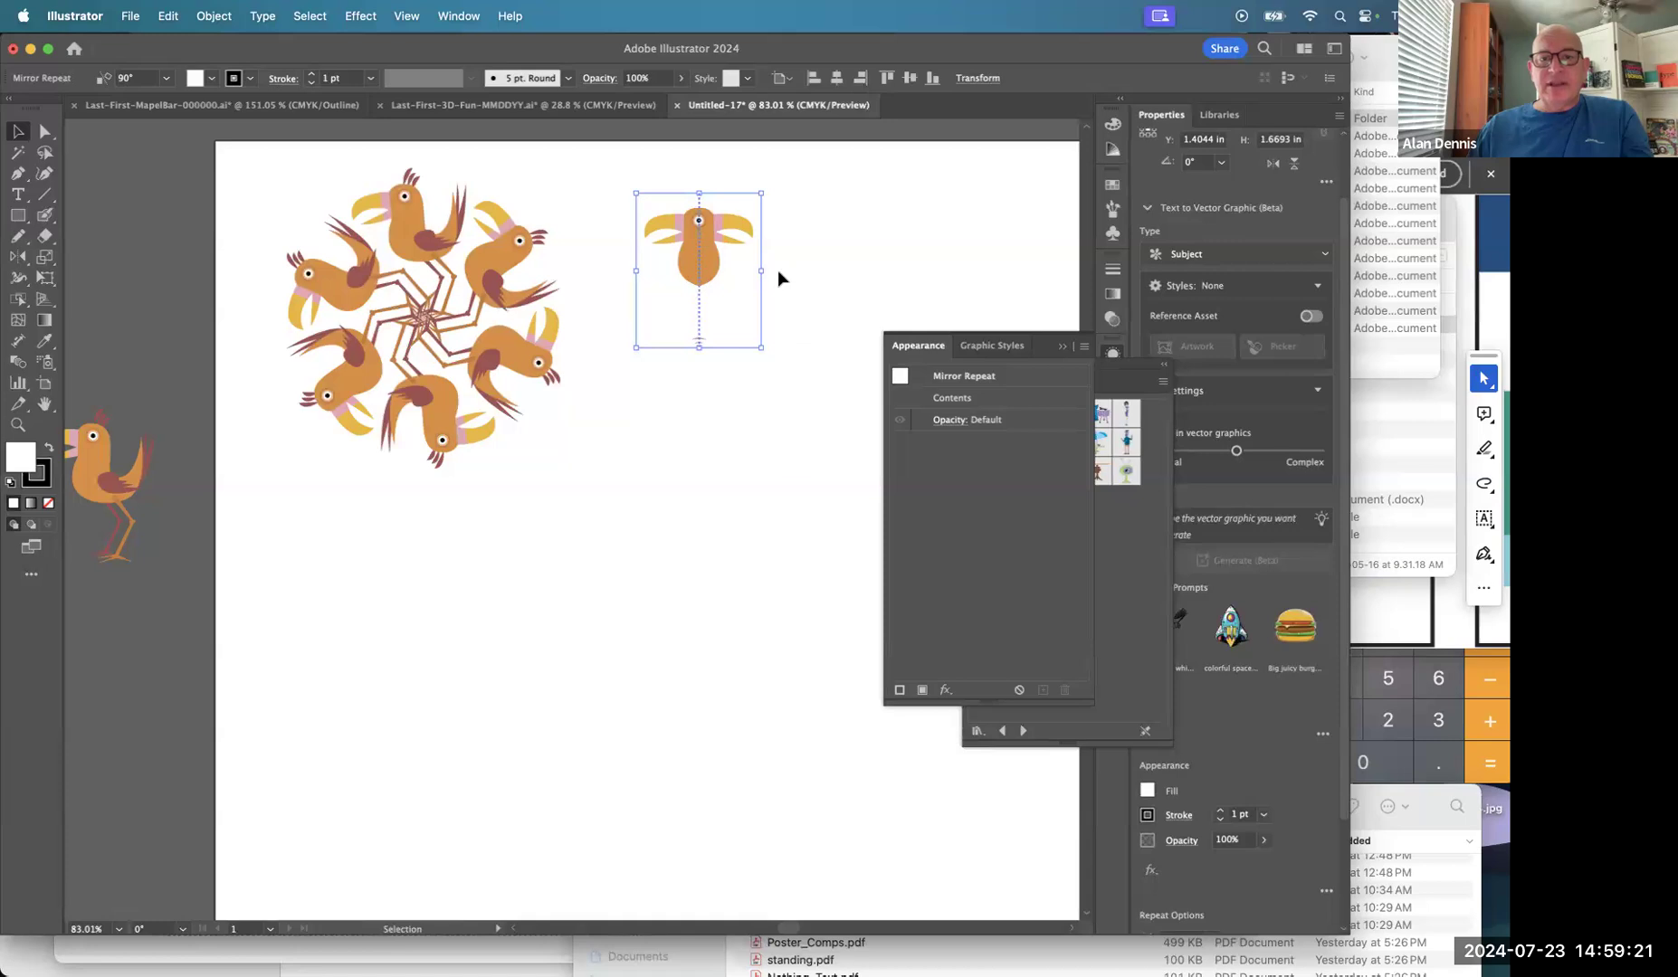
{"action": "left_click_drag", "start_coordinate": [761, 271], "coordinate": [683, 376]}
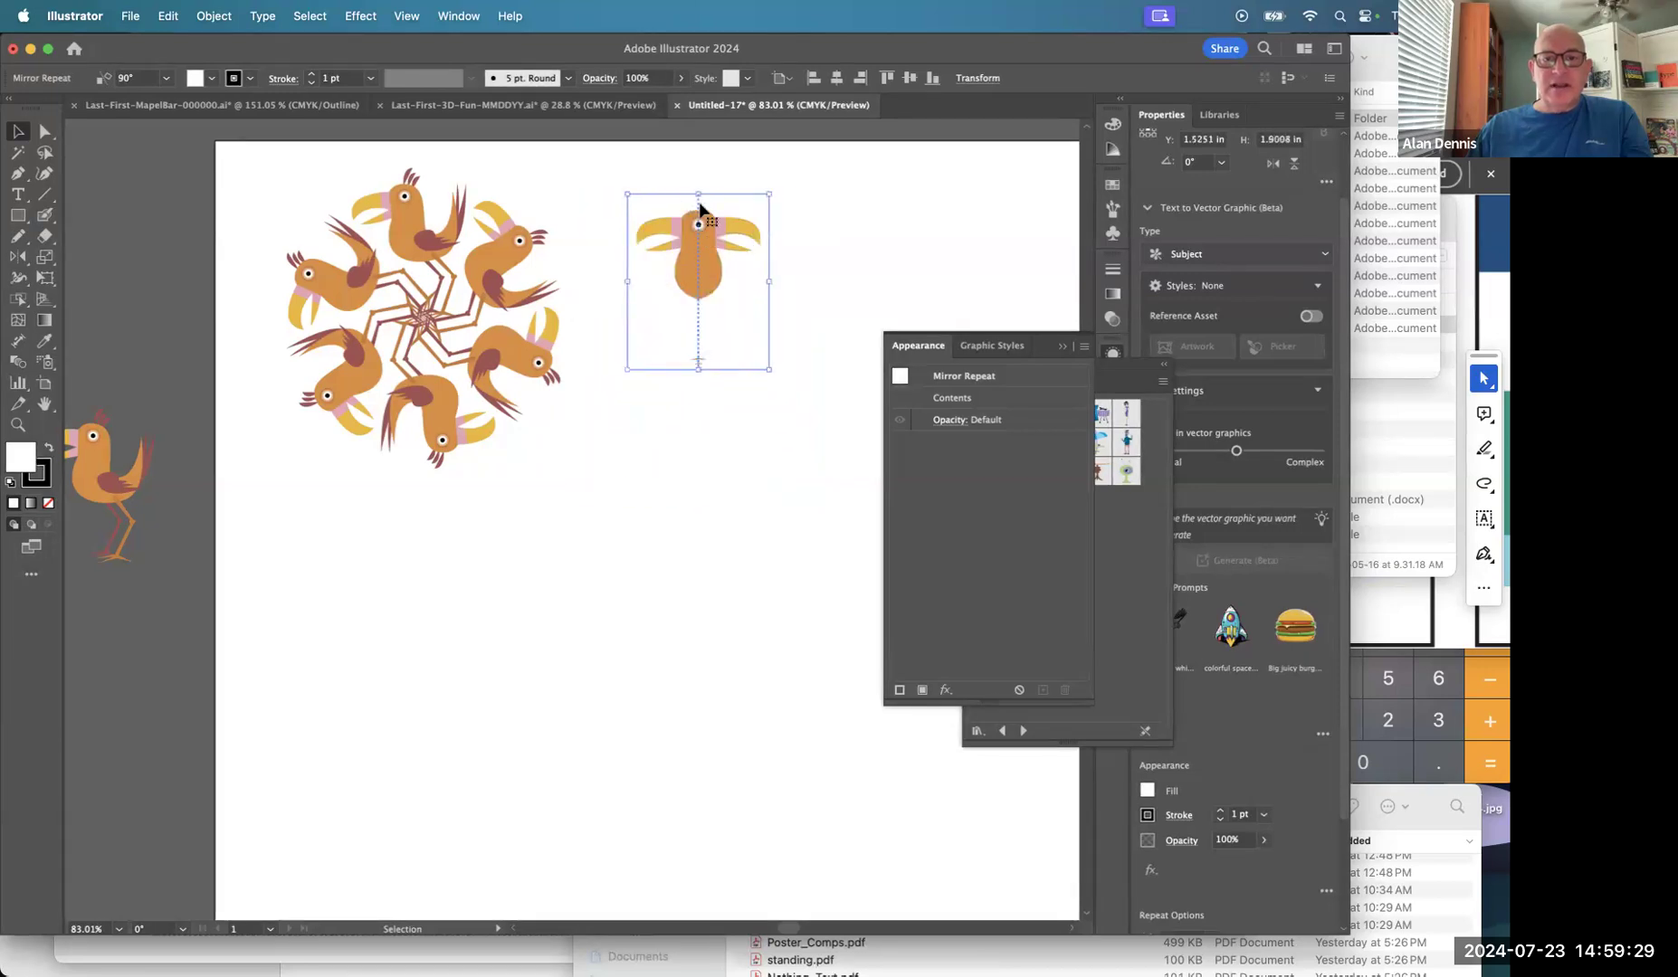
{"action": "mouse_move", "coordinate": [699, 231]}
{"action": "left_mouse_down"}
{"action": "mouse_move", "coordinate": [724, 227]}
{"action": "mouse_move", "coordinate": [681, 227]}
{"action": "left_mouse_up"}
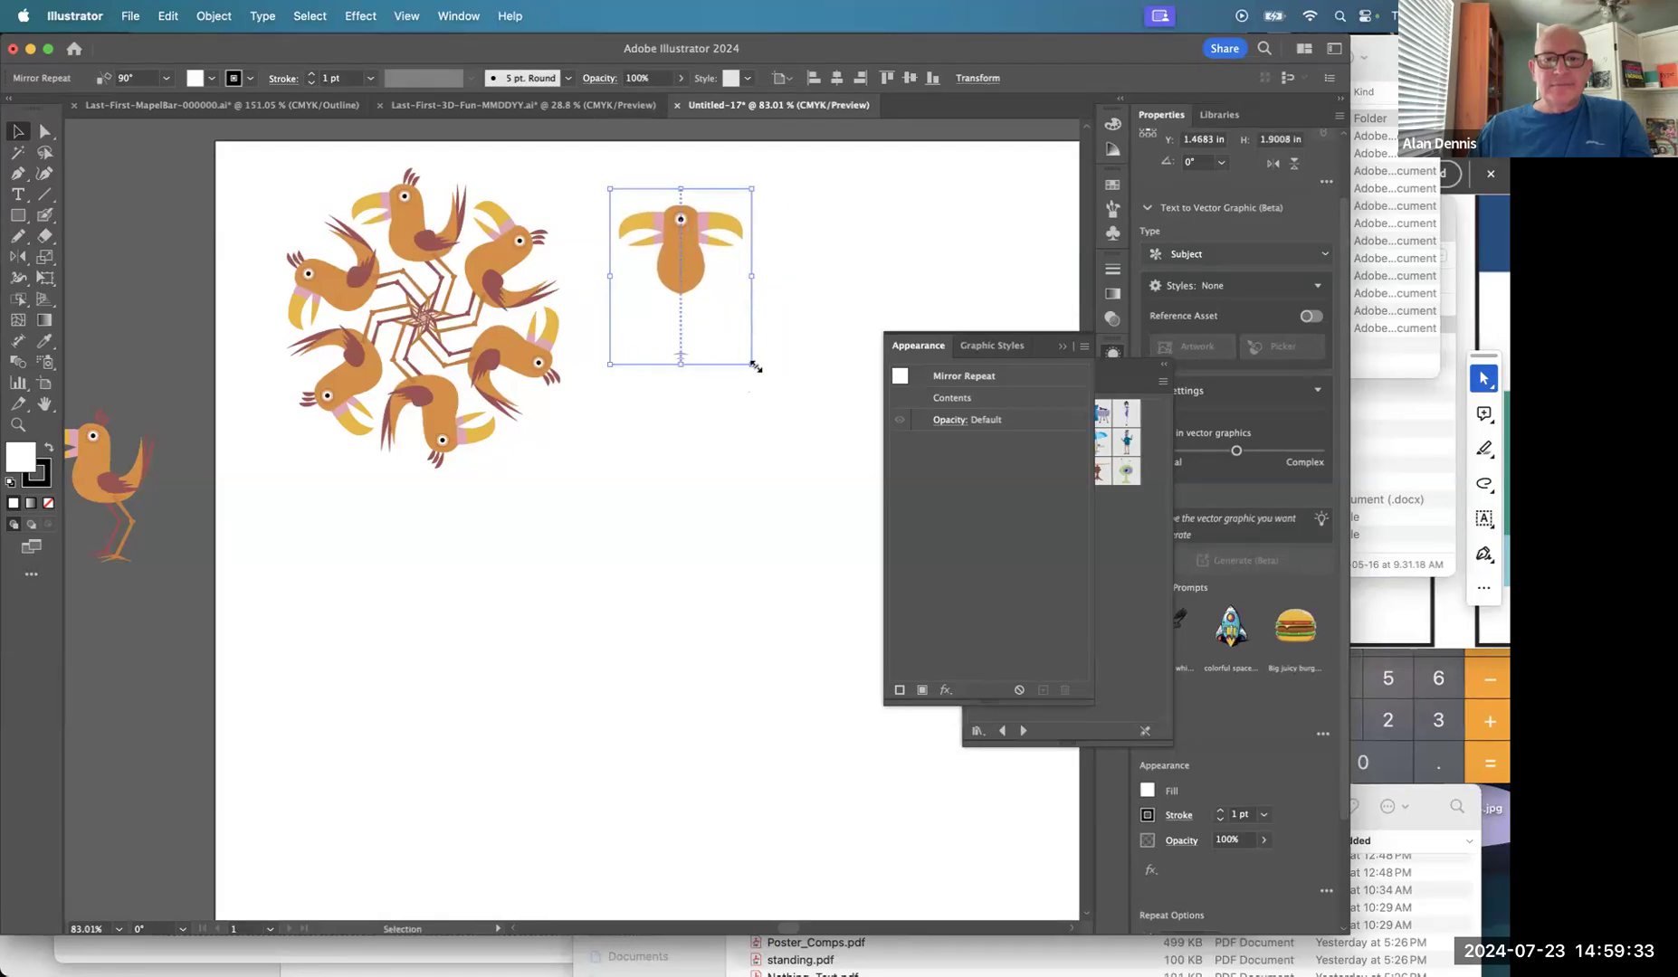
{"action": "left_click_drag", "start_coordinate": [753, 364], "coordinate": [812, 402]}
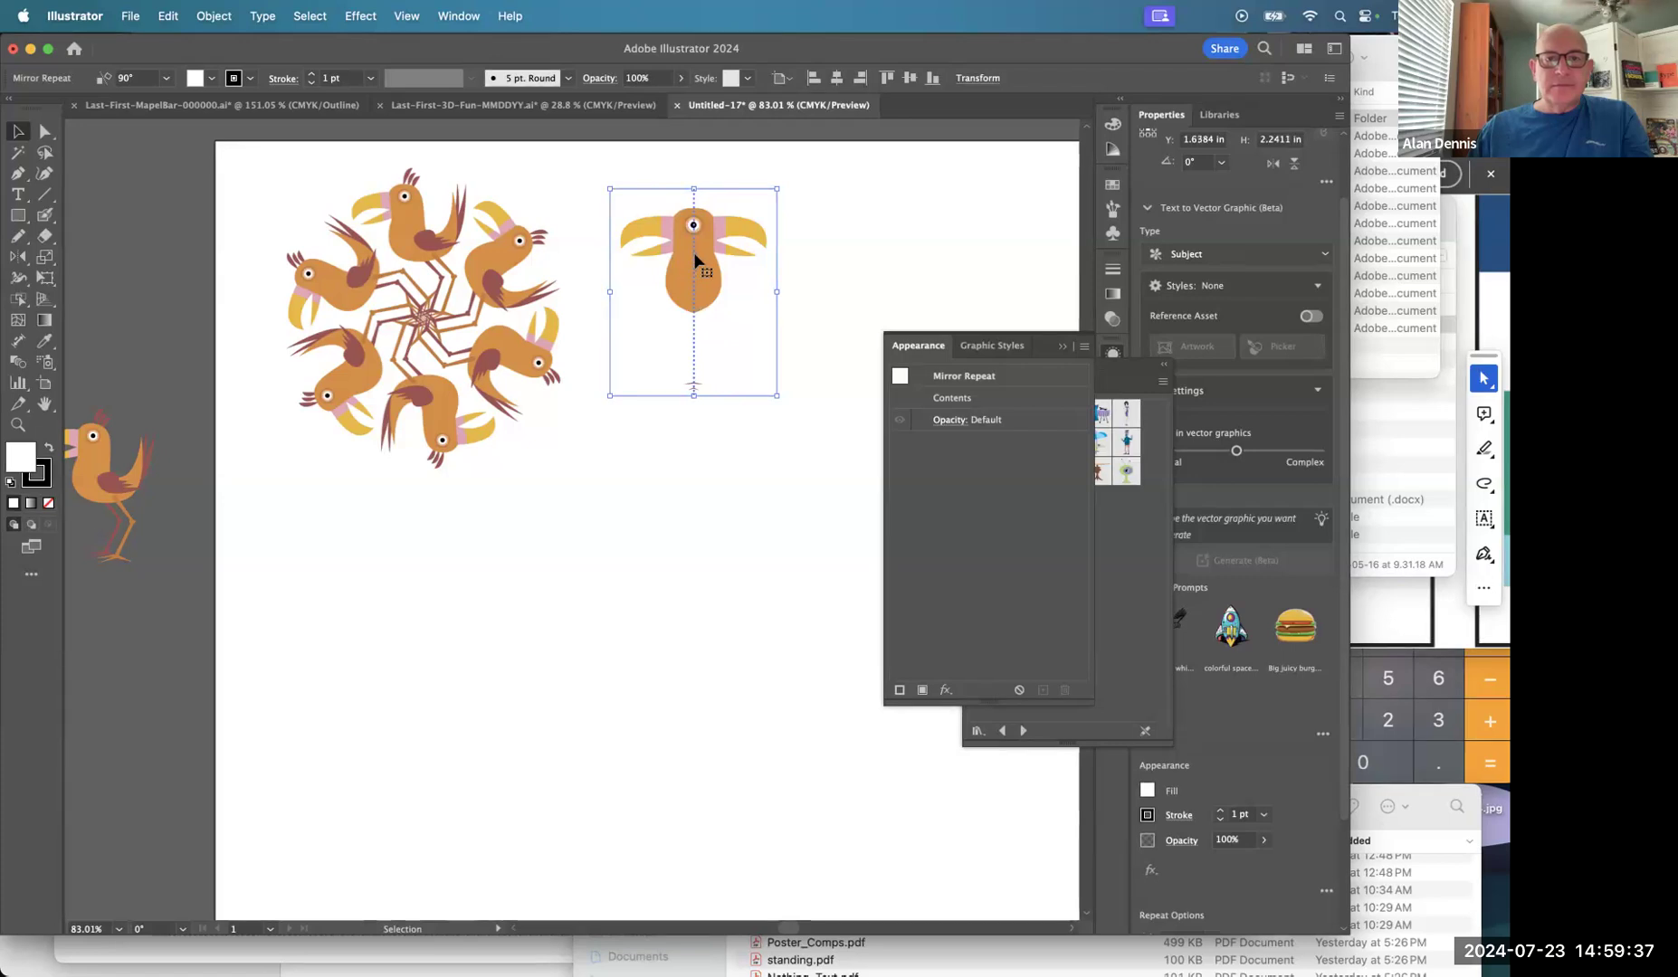
{"action": "left_click", "coordinate": [715, 477]}
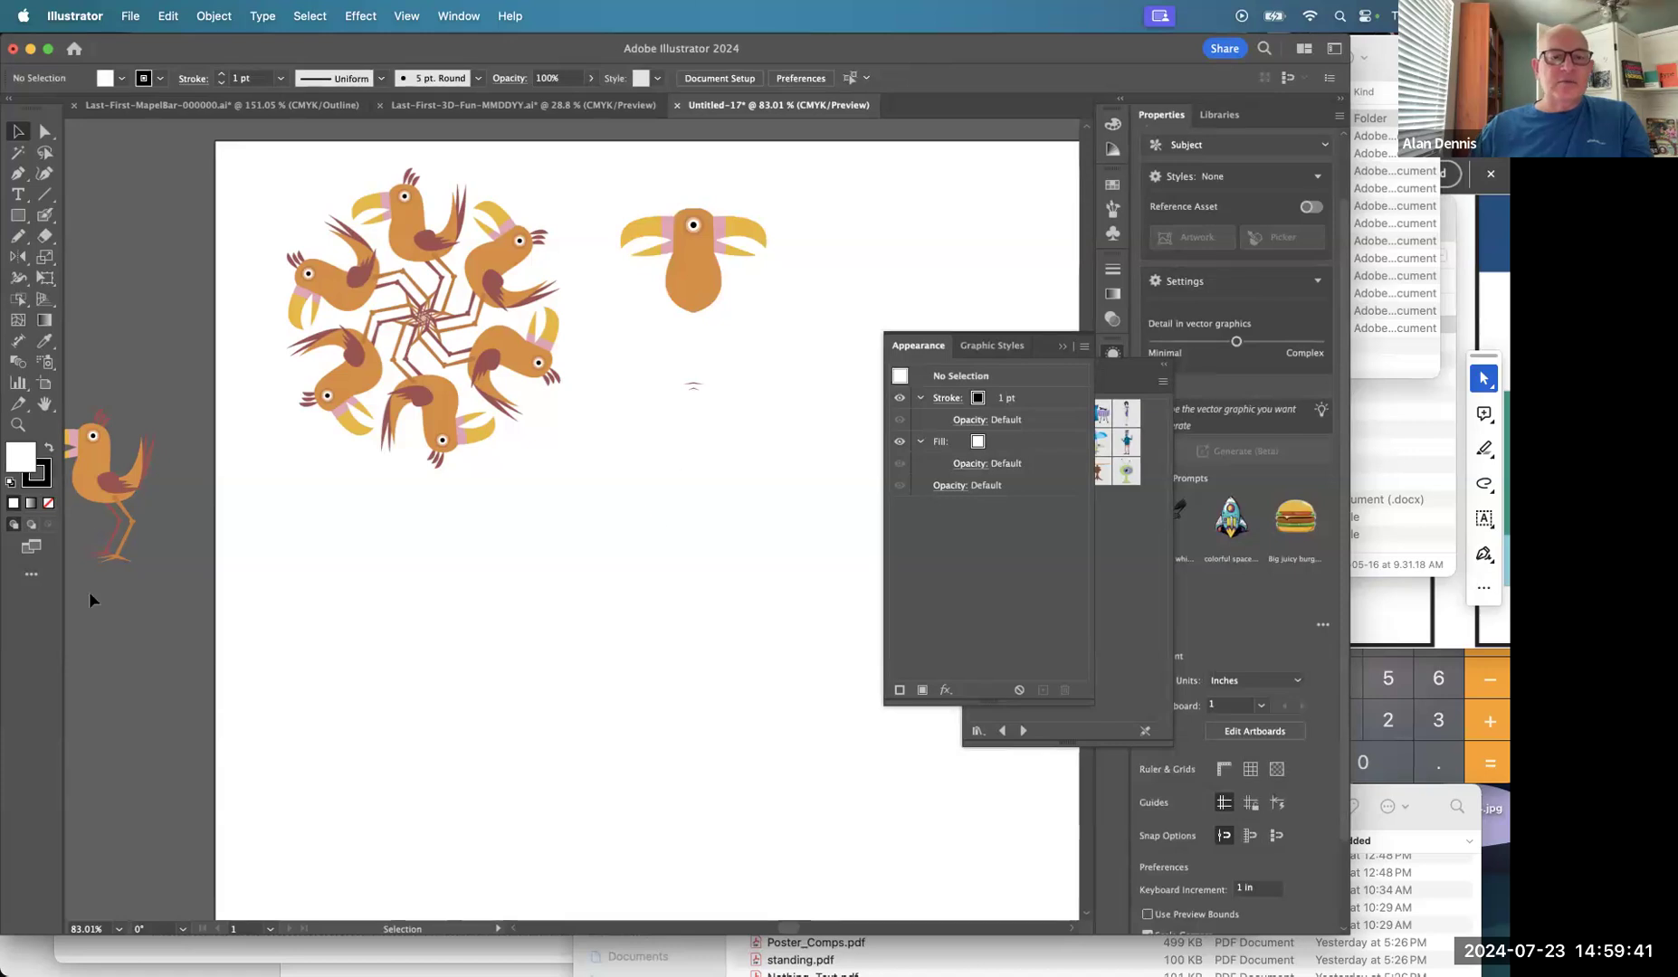
Place a smaller standing Bird on the artboard below the ring.
{"action": "left_click_drag", "start_coordinate": [96, 476], "coordinate": [609, 520]}
{"action": "left_click_drag", "start_coordinate": [670, 450], "coordinate": [594, 499]}
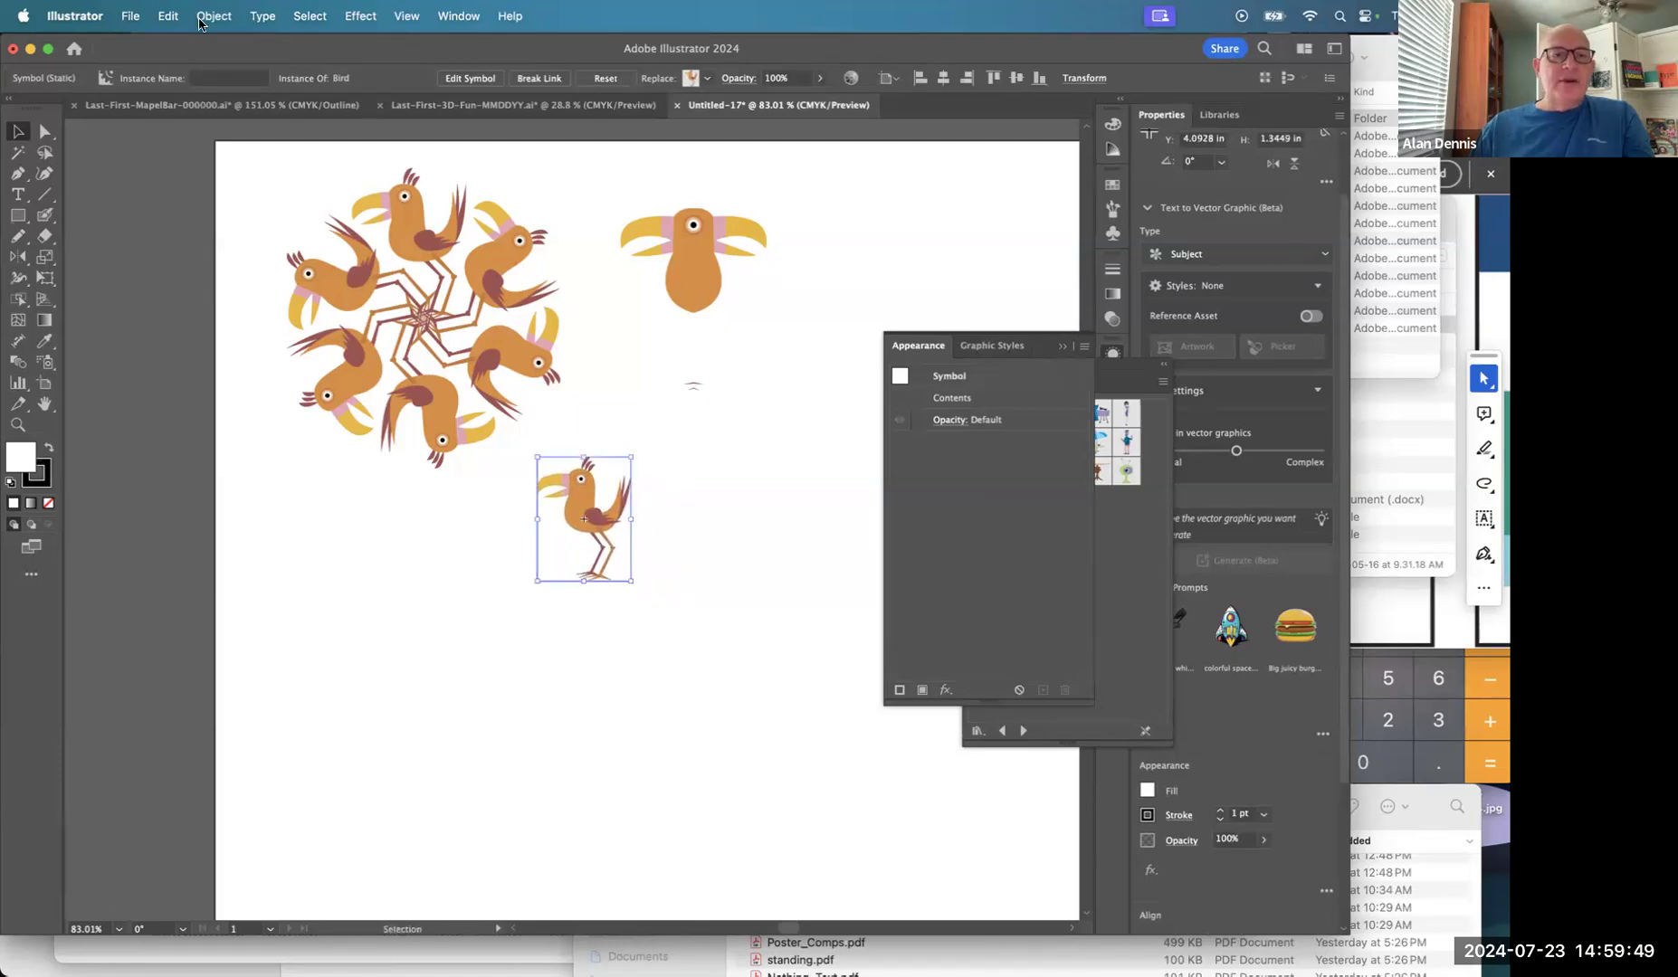
{"action": "left_click", "coordinate": [214, 15]}
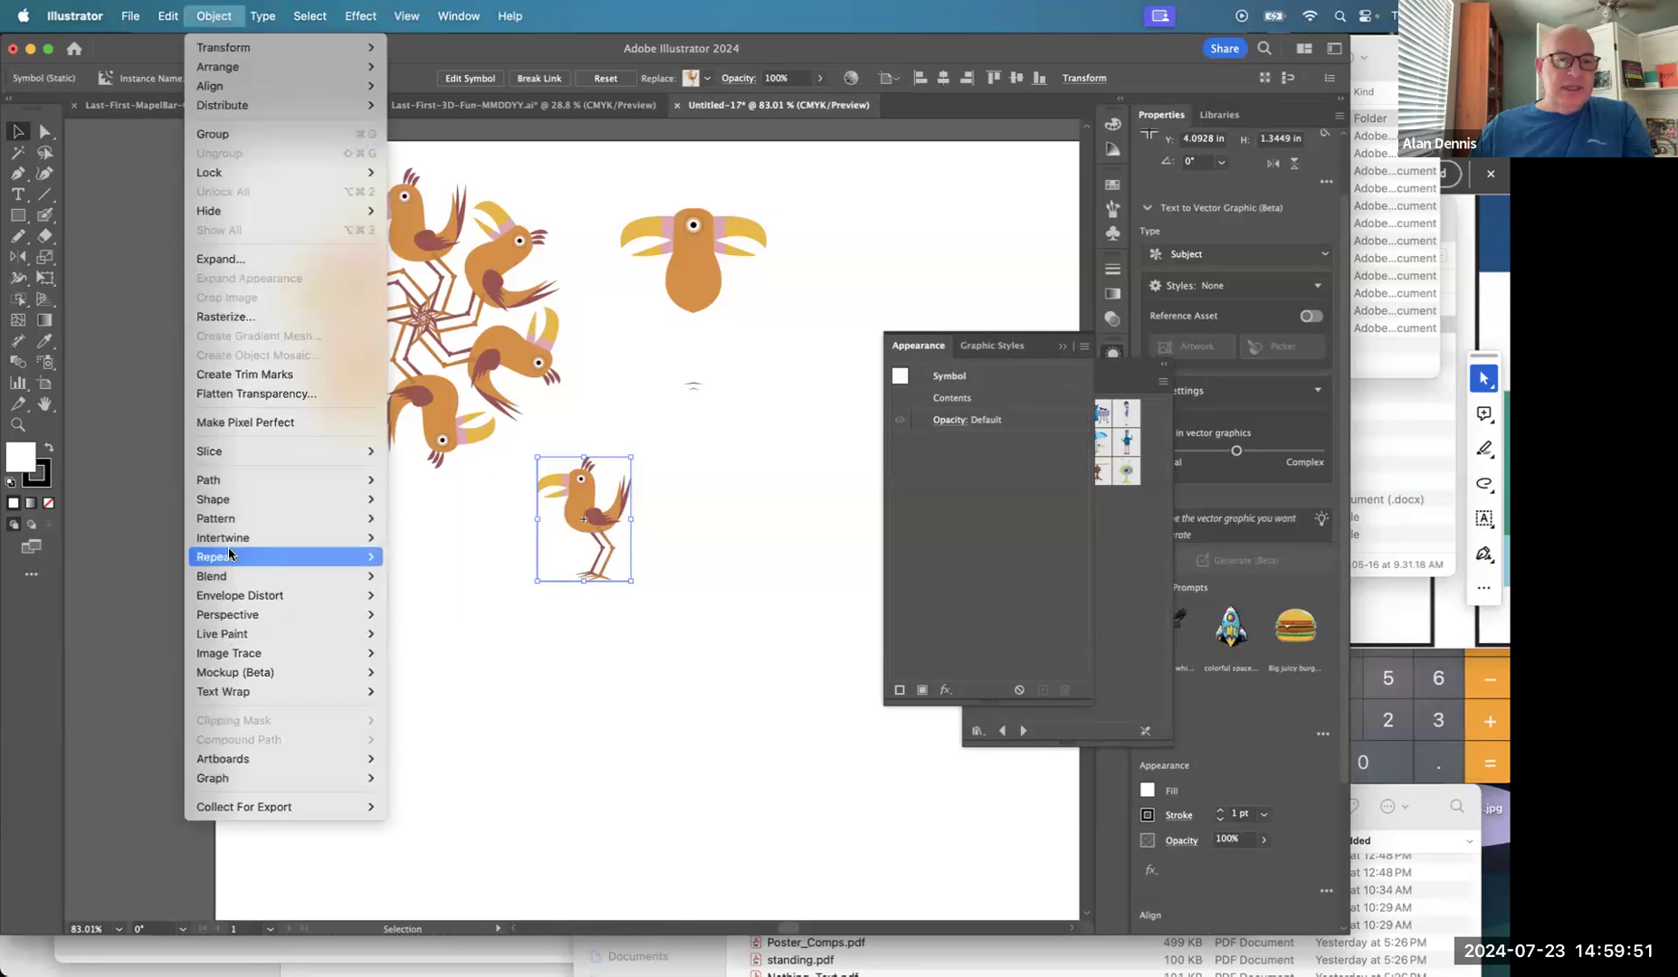
{"action": "mouse_move", "coordinate": [227, 562]}
{"action": "left_click", "coordinate": [623, 770]}
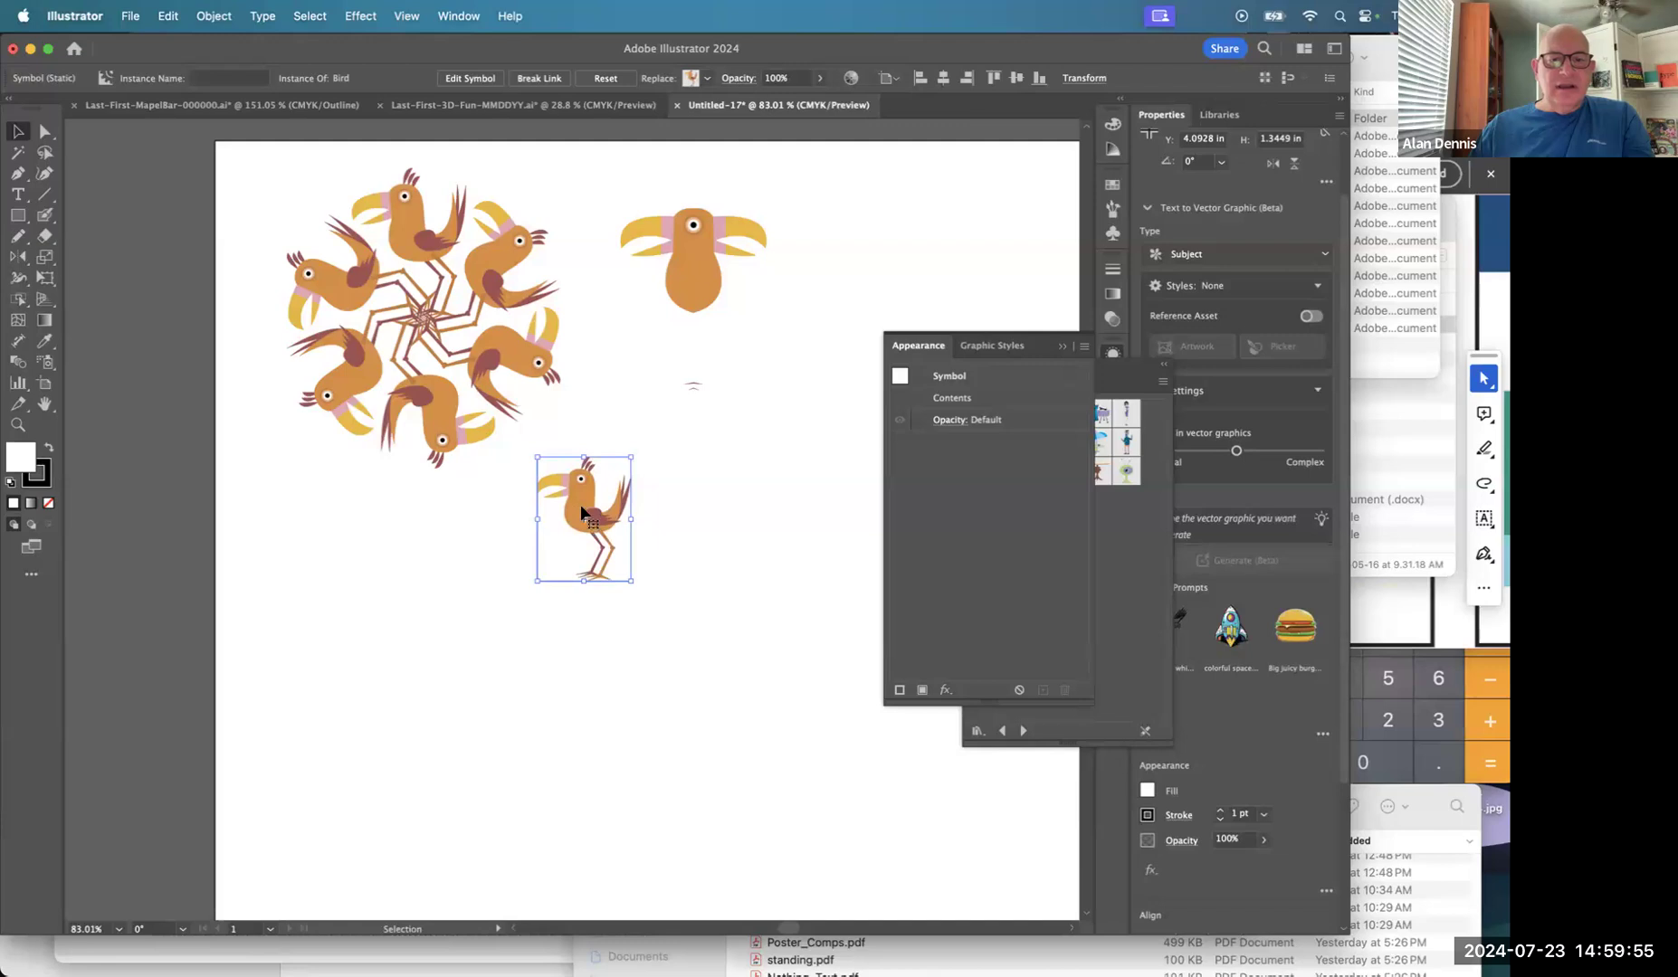
Alt-drag a spare bird copy to the pasteboard and make the original a grid repeat.
{"action": "left_click_drag", "start_coordinate": [581, 507], "coordinate": [131, 527]}
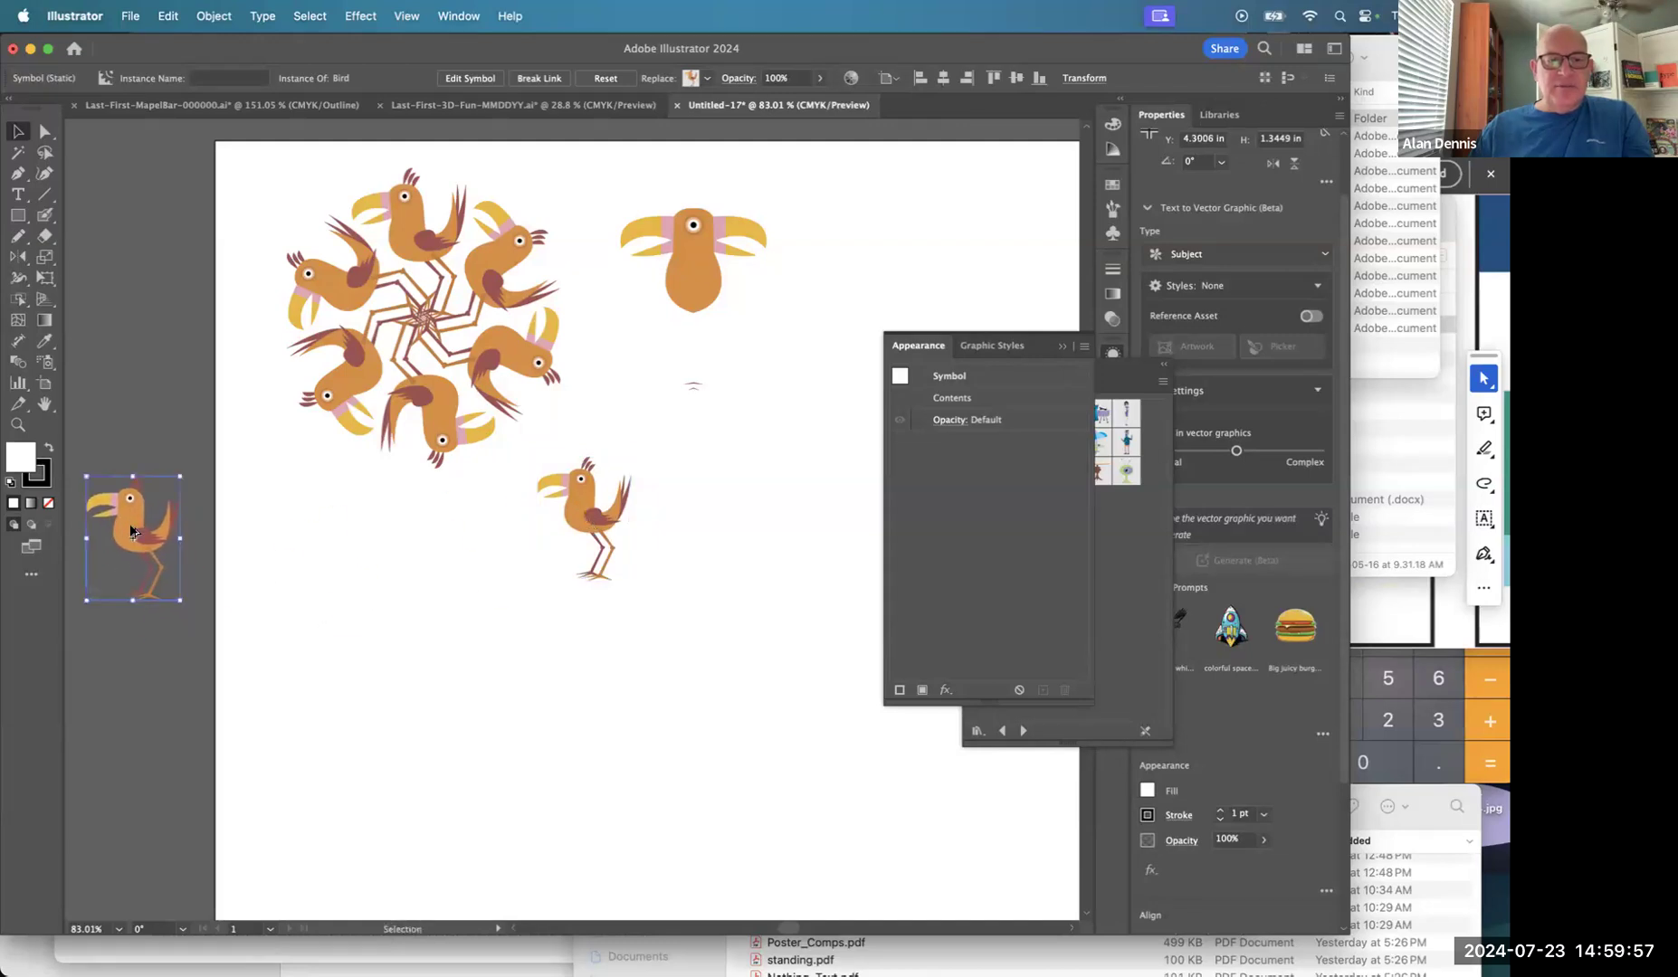
{"action": "left_click", "coordinate": [595, 505]}
{"action": "left_click", "coordinate": [215, 15]}
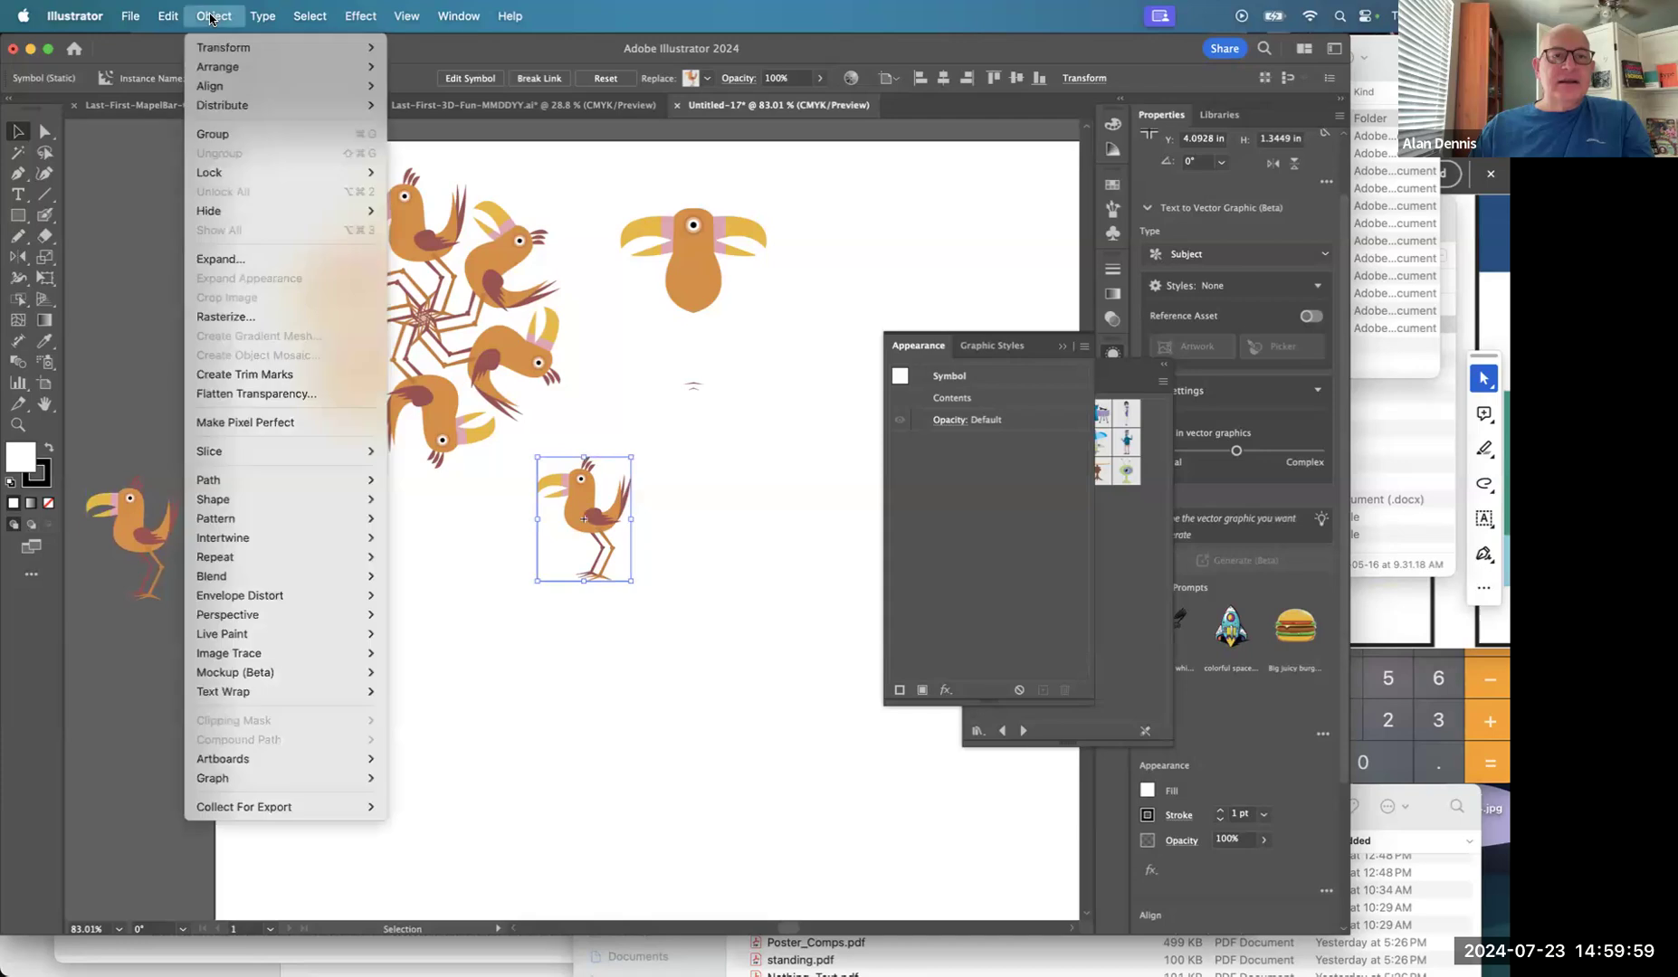
{"action": "mouse_move", "coordinate": [232, 558]}
{"action": "left_click", "coordinate": [409, 577]}
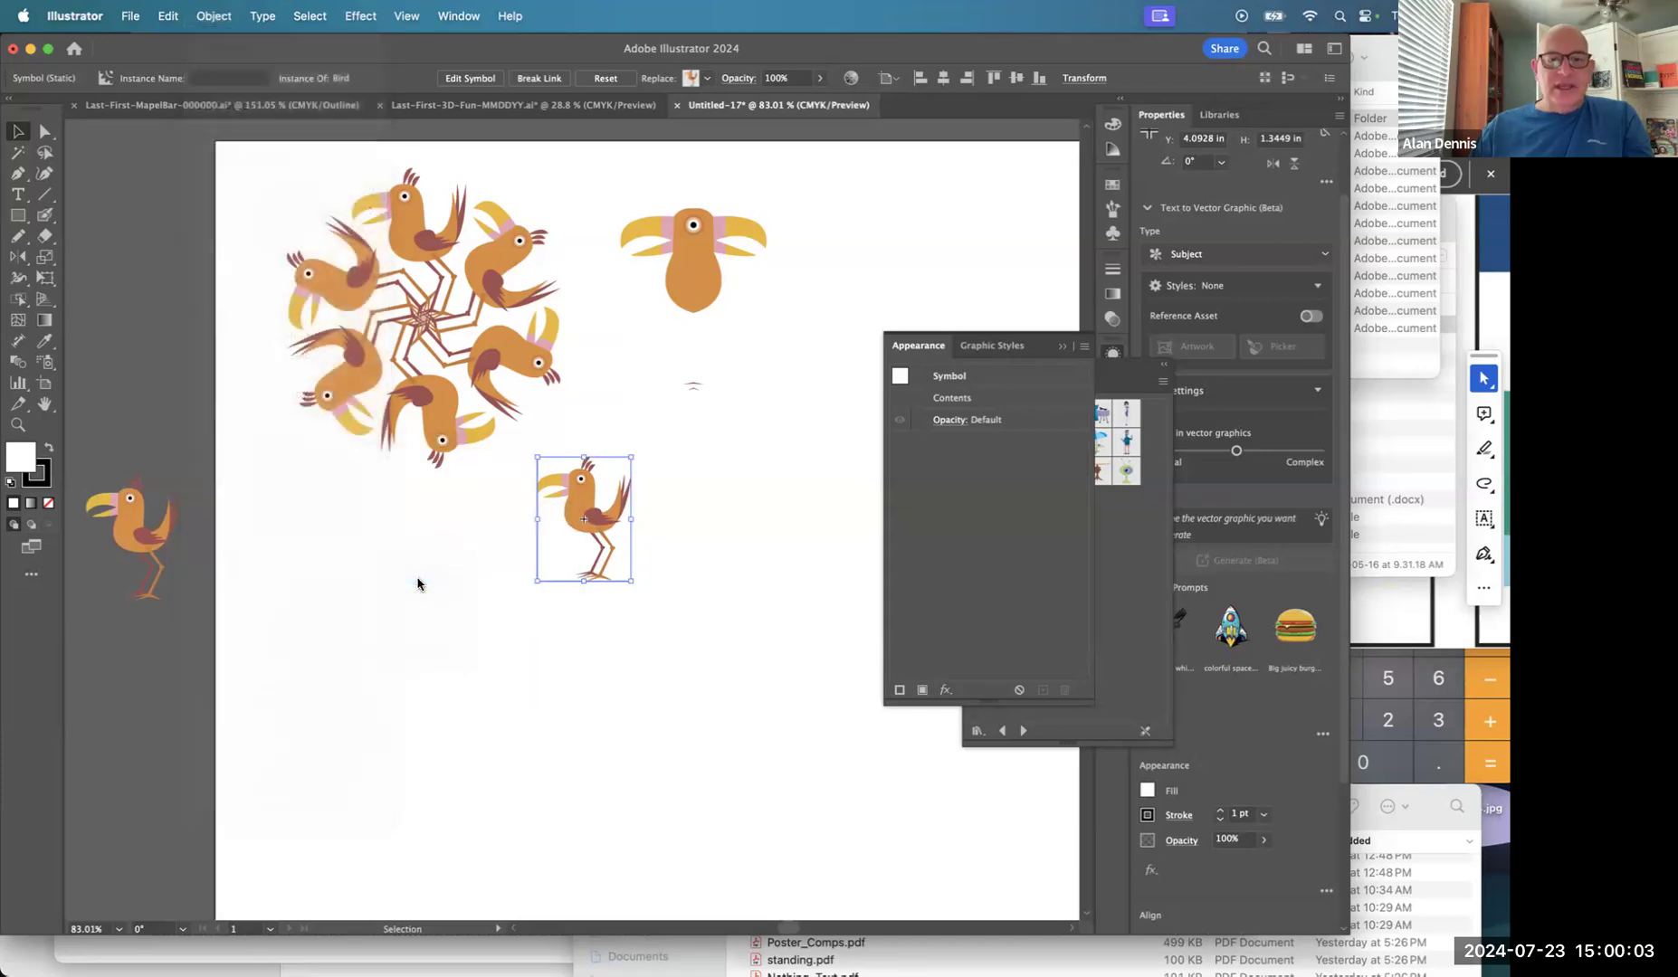
Adjust the bird grid: rows, a fifth column, wider horizontal gap, vertical spacing 0.0516 in.
{"action": "left_click_drag", "start_coordinate": [745, 553], "coordinate": [436, 415]}
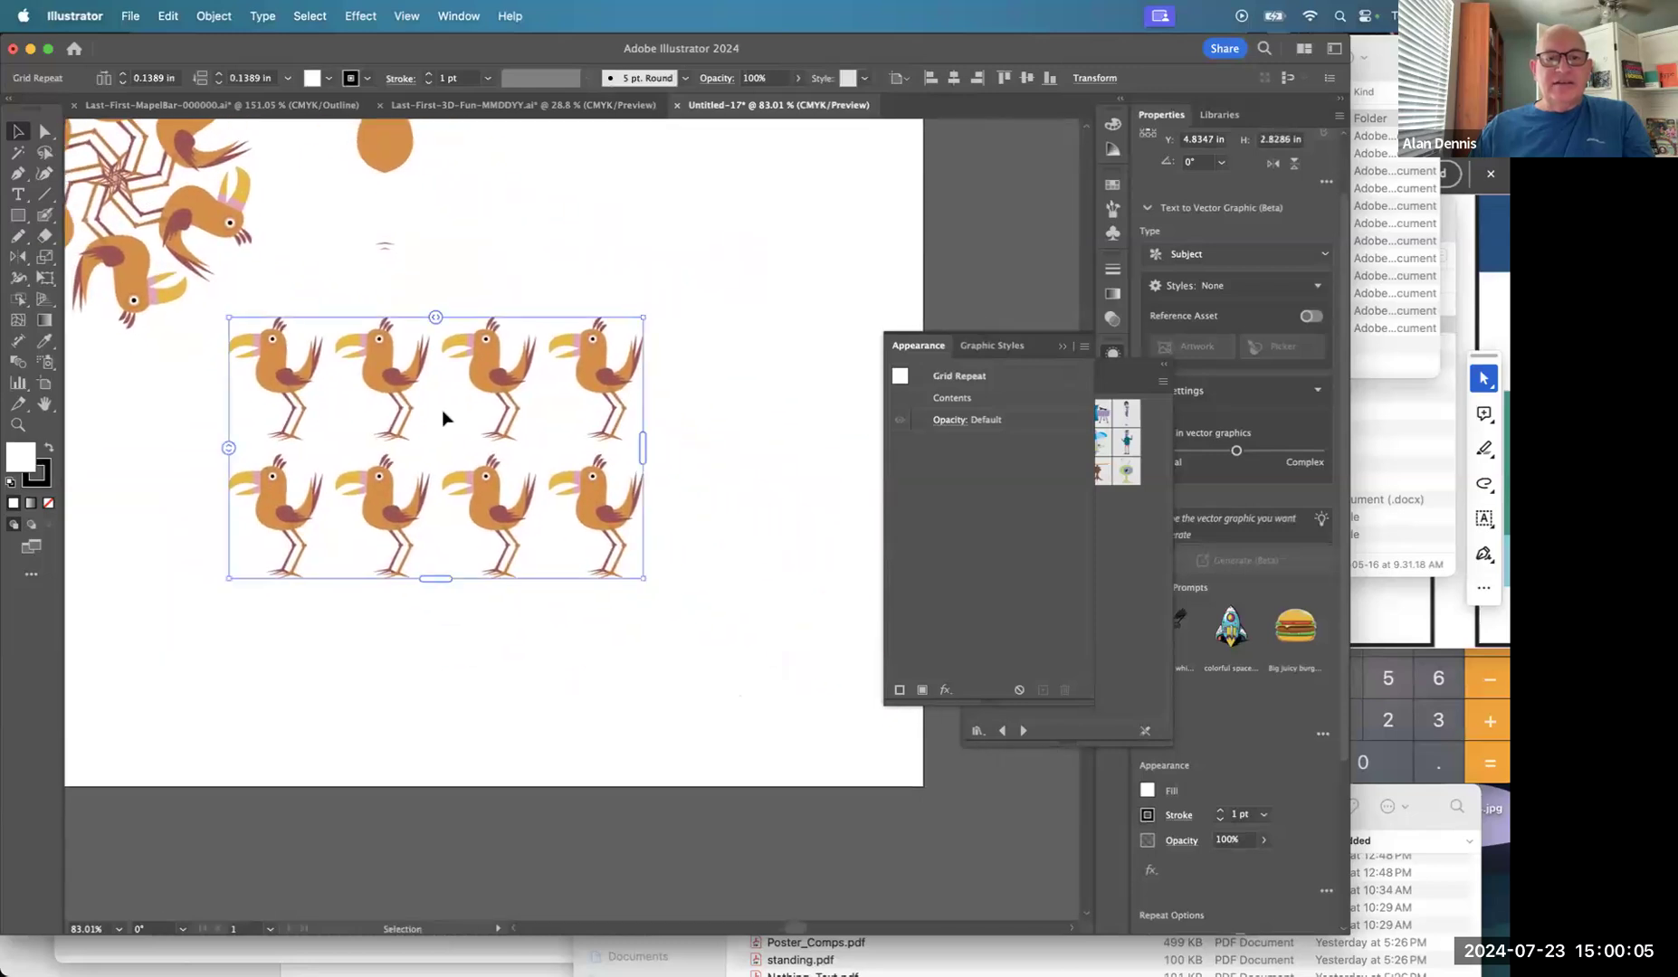
{"action": "left_click_drag", "start_coordinate": [435, 579], "coordinate": [438, 714]}
{"action": "left_click_drag", "start_coordinate": [648, 513], "coordinate": [794, 513]}
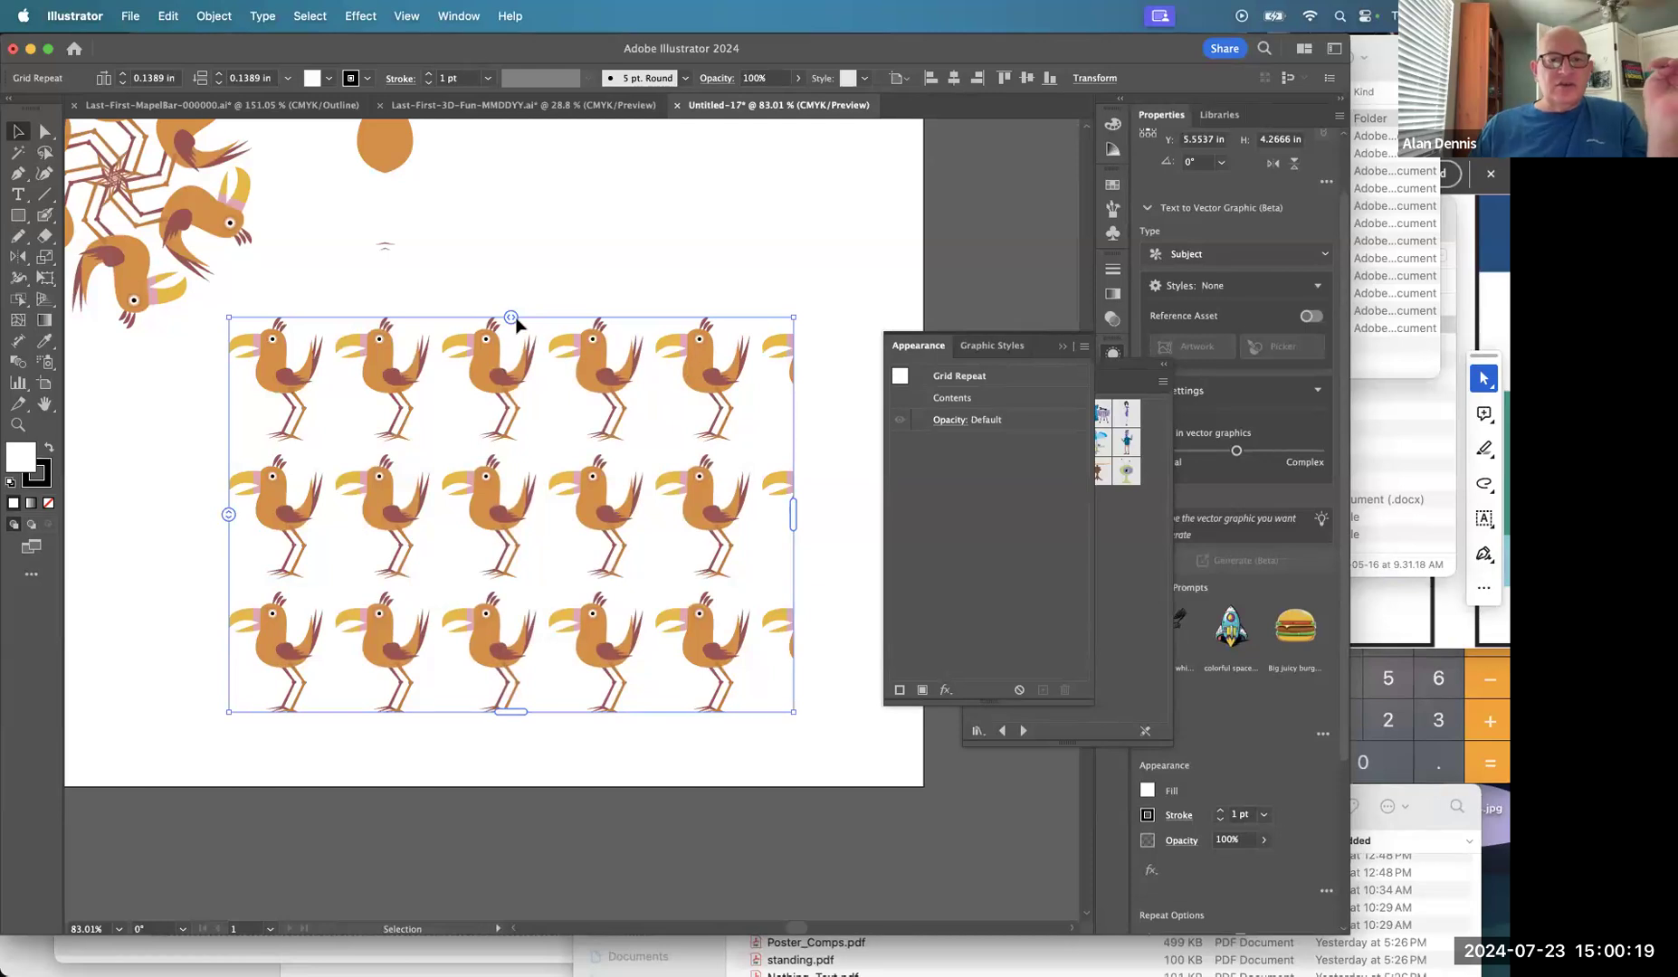
{"action": "mouse_move", "coordinate": [512, 319]}
{"action": "left_mouse_down"}
{"action": "mouse_move", "coordinate": [618, 320]}
{"action": "mouse_move", "coordinate": [457, 322]}
{"action": "mouse_move", "coordinate": [527, 323]}
{"action": "left_mouse_up"}
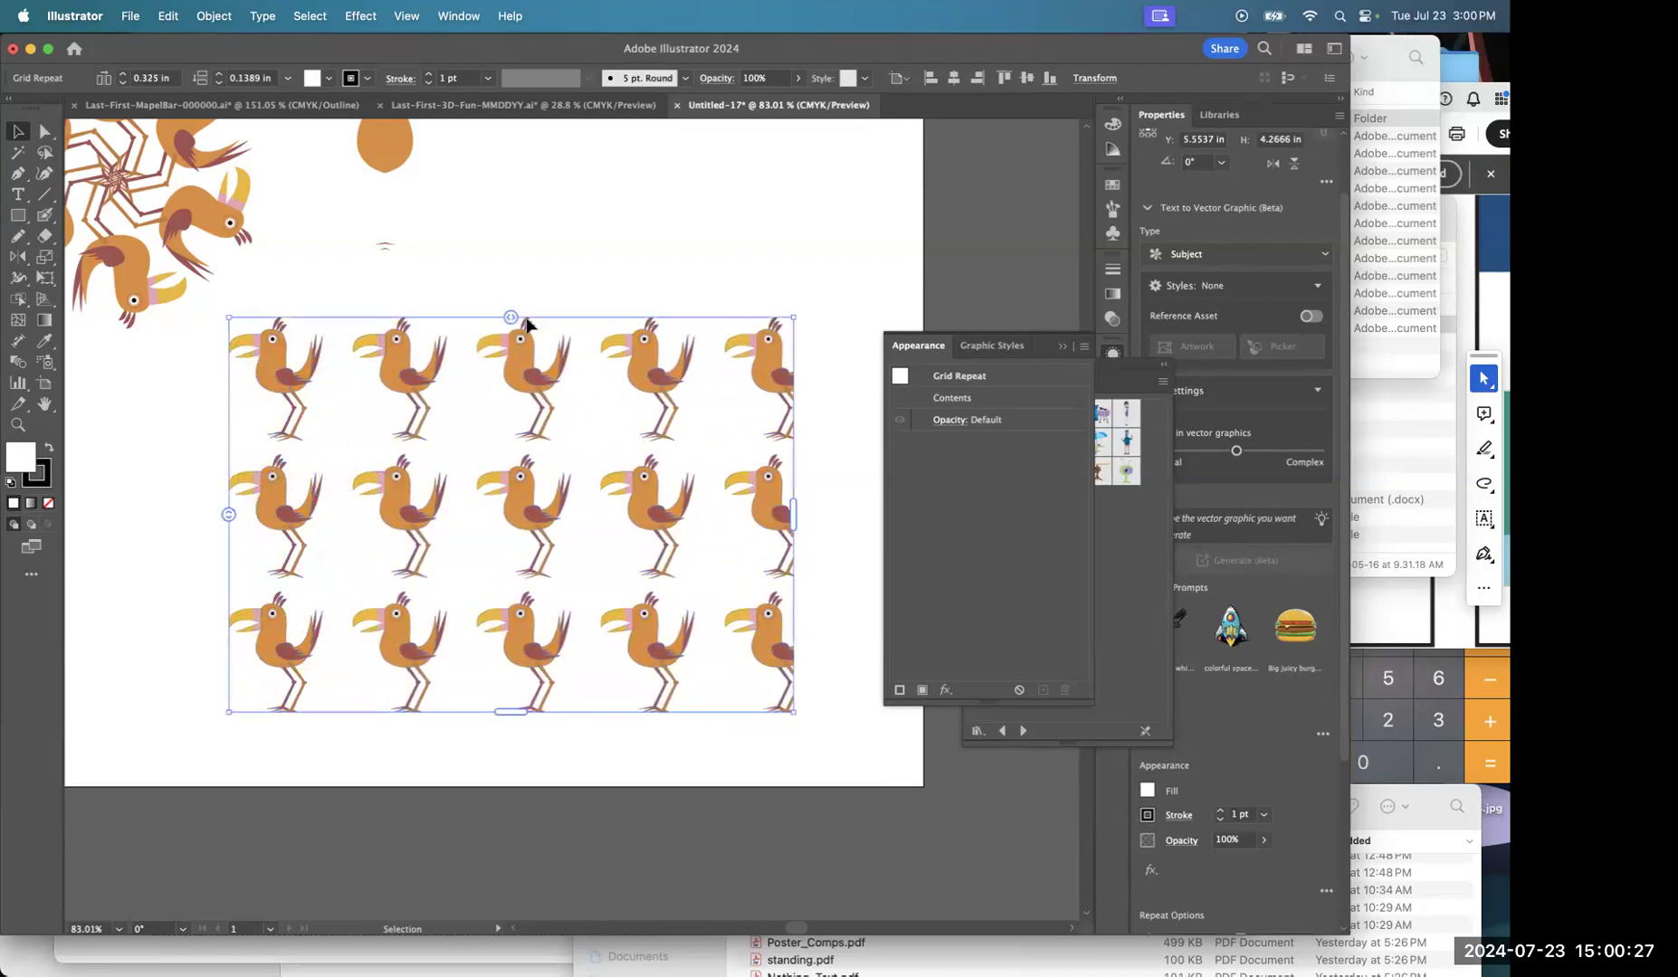
{"action": "left_click_drag", "start_coordinate": [229, 523], "coordinate": [226, 514]}
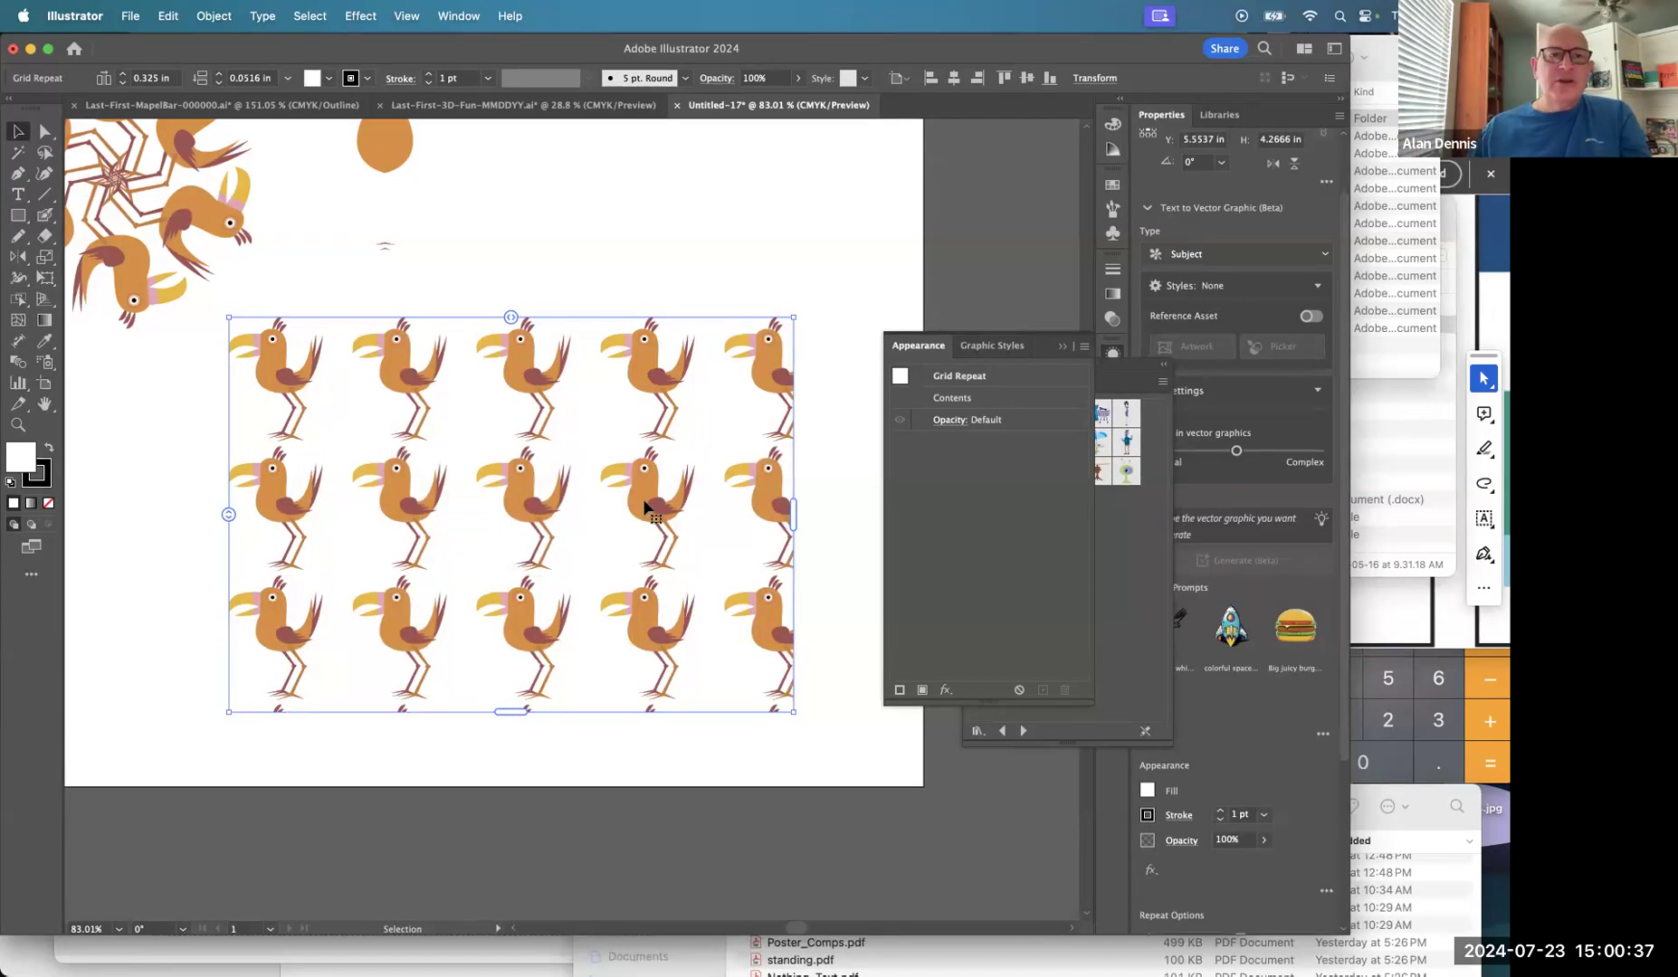
Open Object > Repeat > Options for the bird grid.
{"action": "left_click", "coordinate": [214, 16]}
{"action": "mouse_move", "coordinate": [234, 619]}
{"action": "mouse_move", "coordinate": [237, 557]}
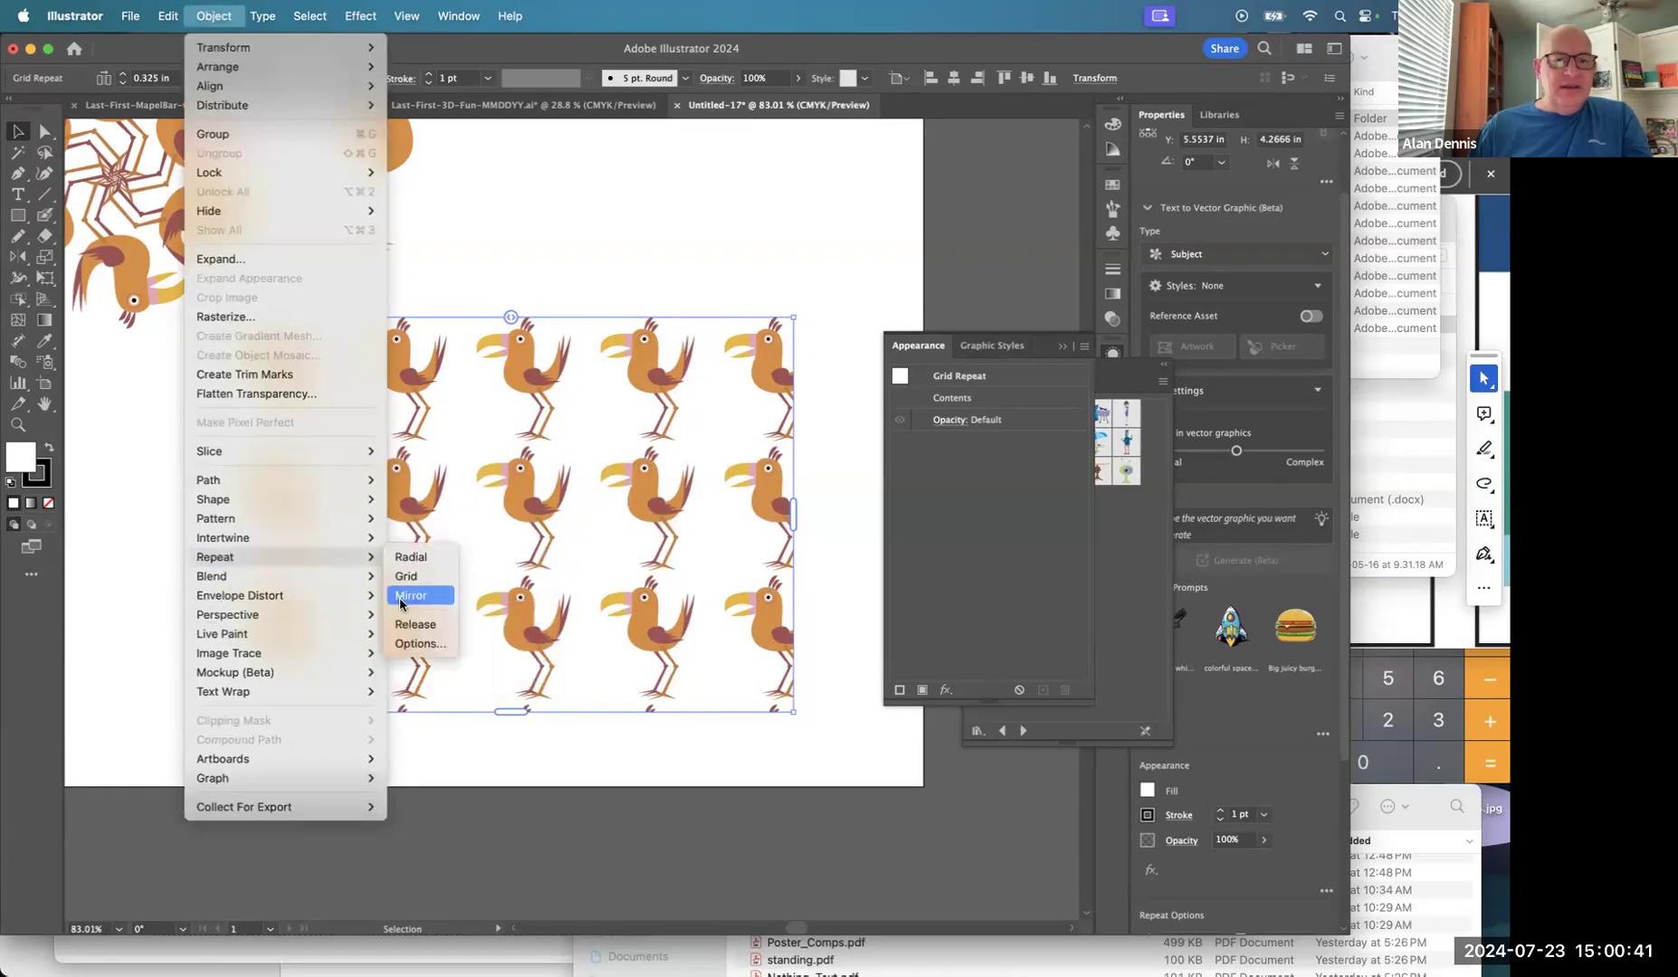
{"action": "left_click", "coordinate": [409, 643]}
In Repeat Options, set Flip Rows to horizontal and Flip Column to vertical.
{"action": "left_click_drag", "start_coordinate": [692, 382], "coordinate": [680, 179]}
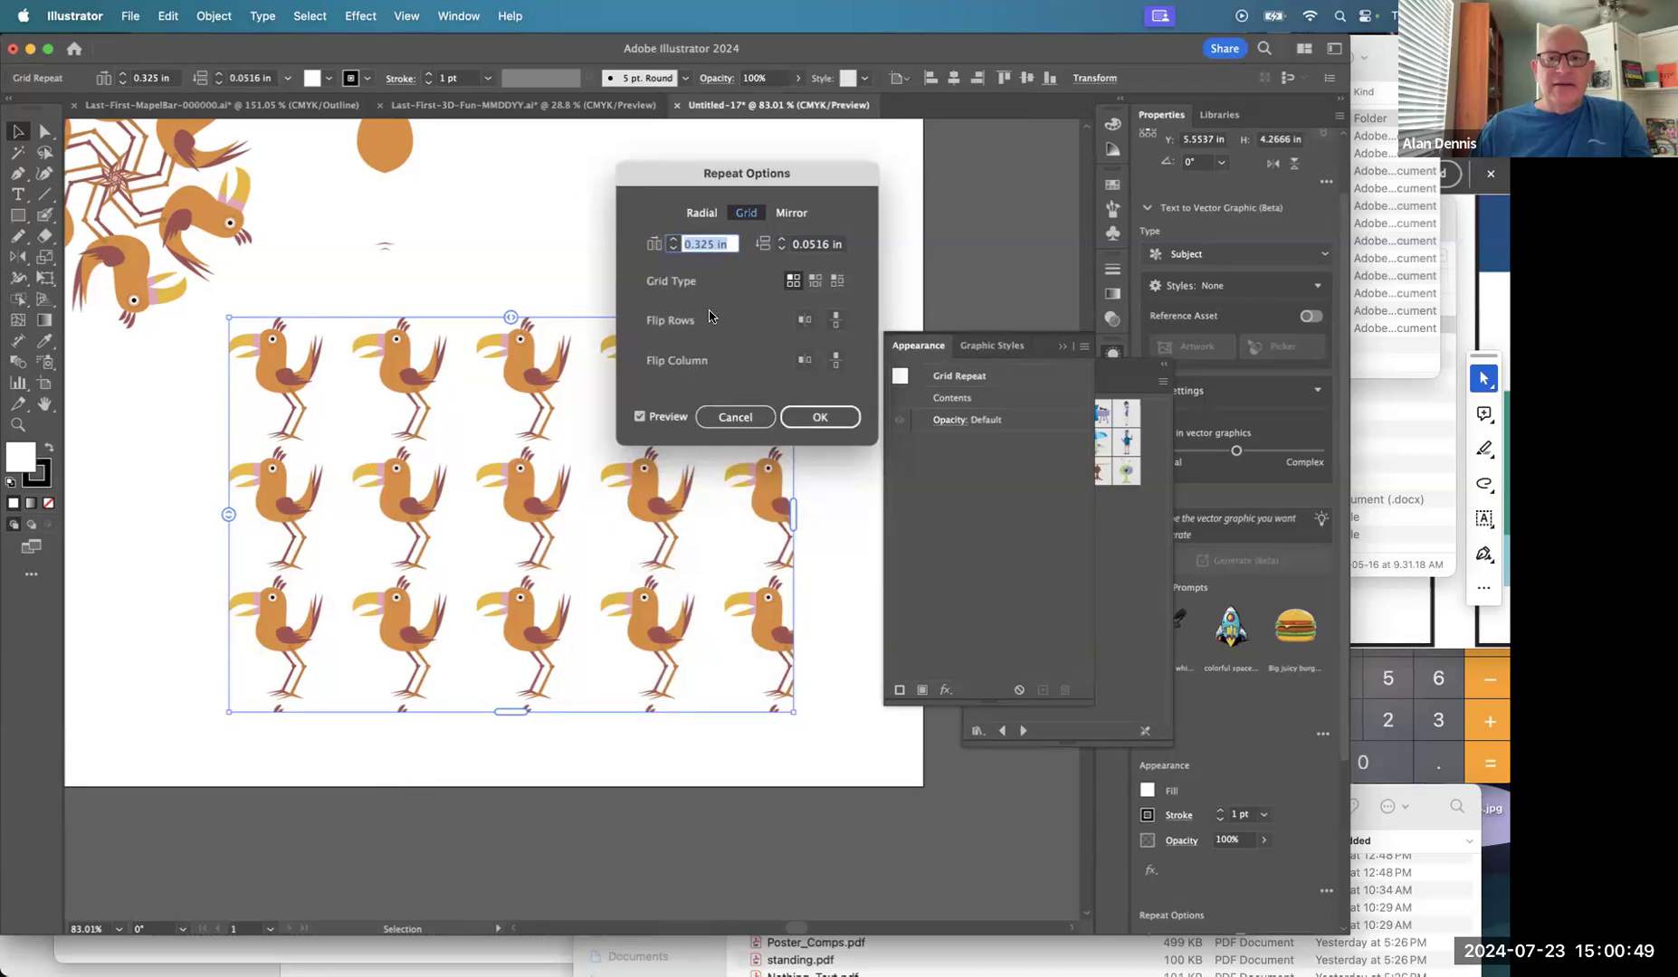
{"action": "left_click", "coordinate": [837, 321]}
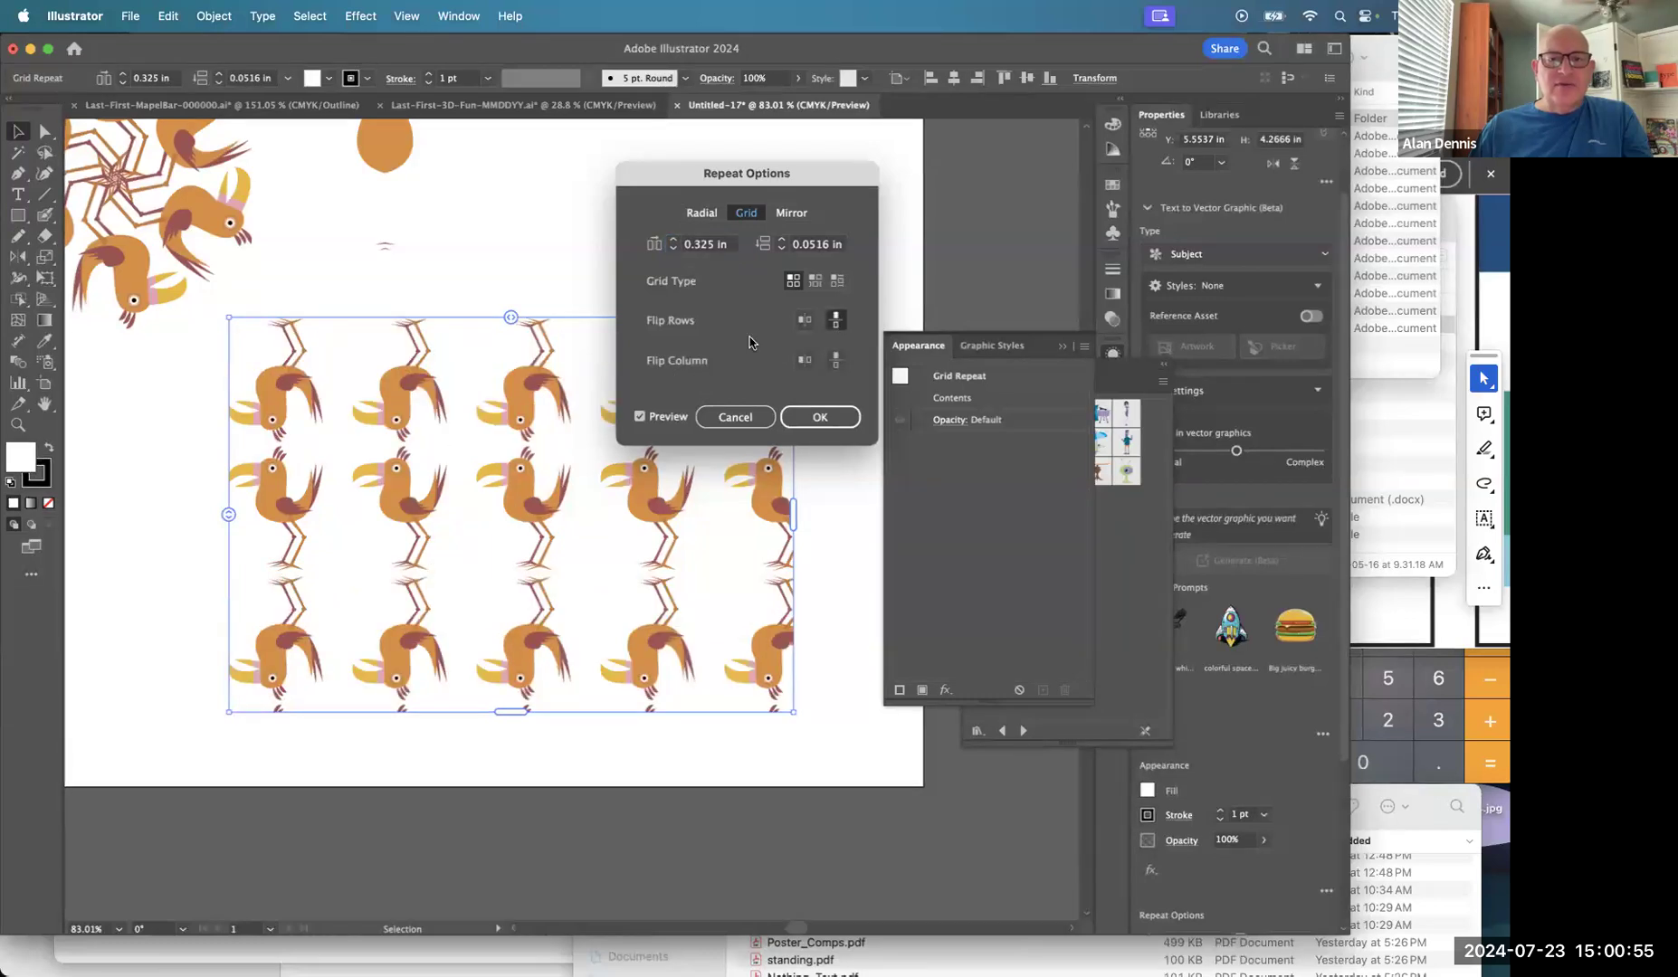
{"action": "left_click", "coordinate": [804, 321]}
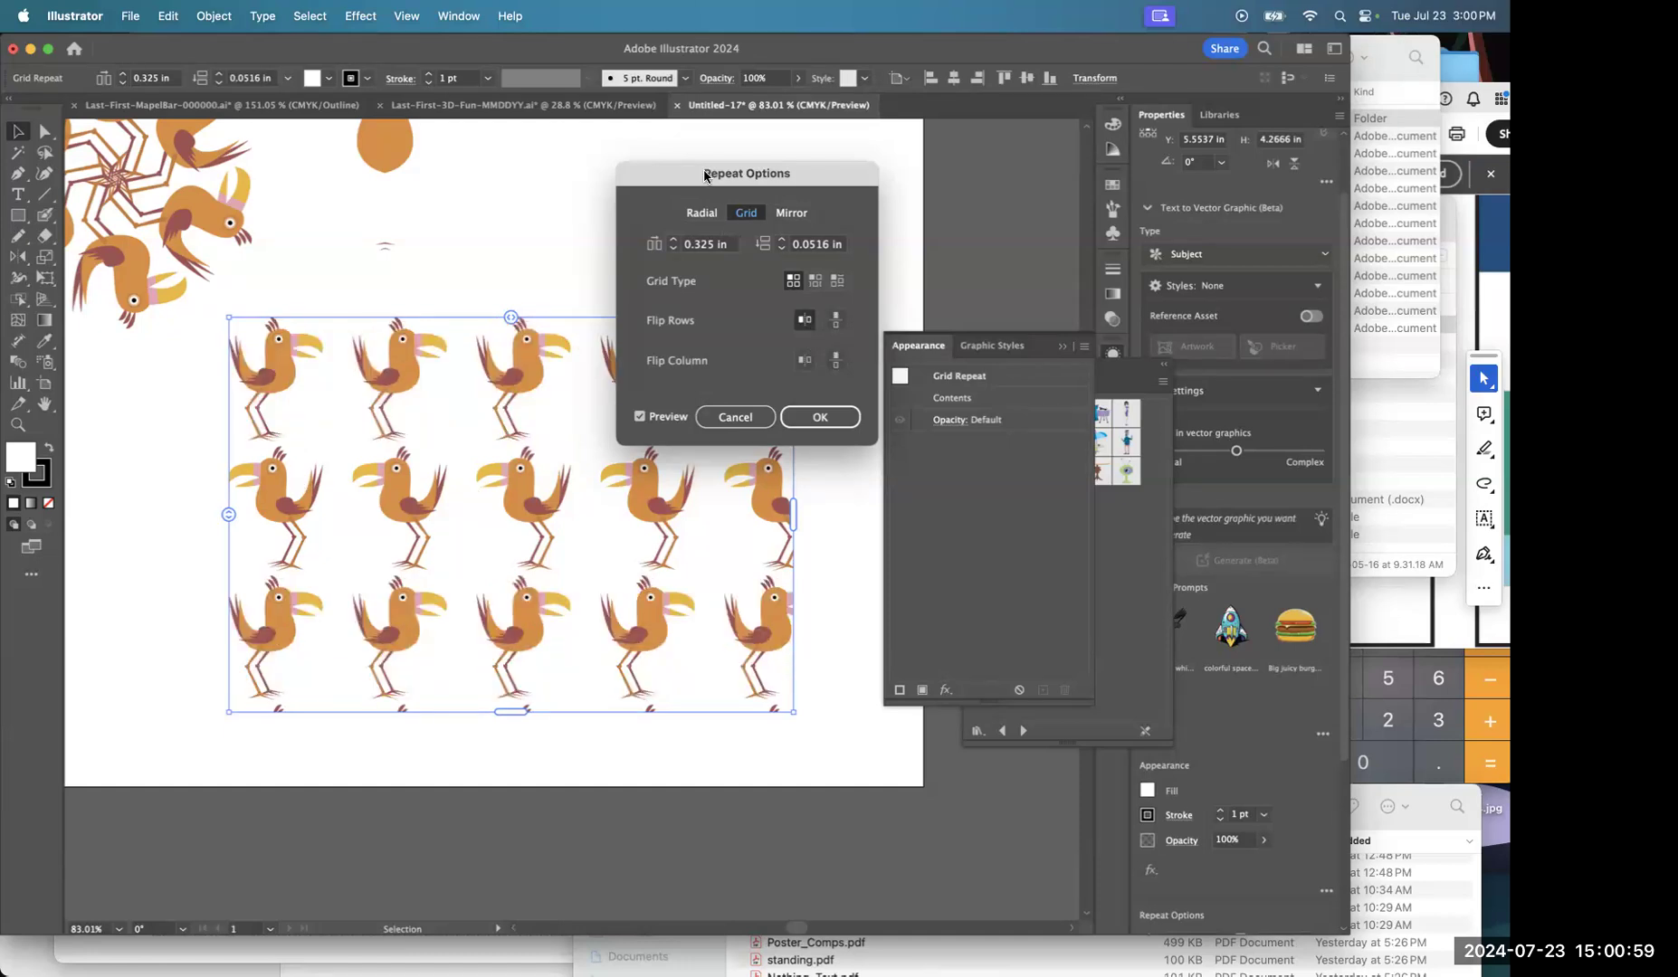
{"action": "left_click_drag", "start_coordinate": [705, 175], "coordinate": [763, 107]}
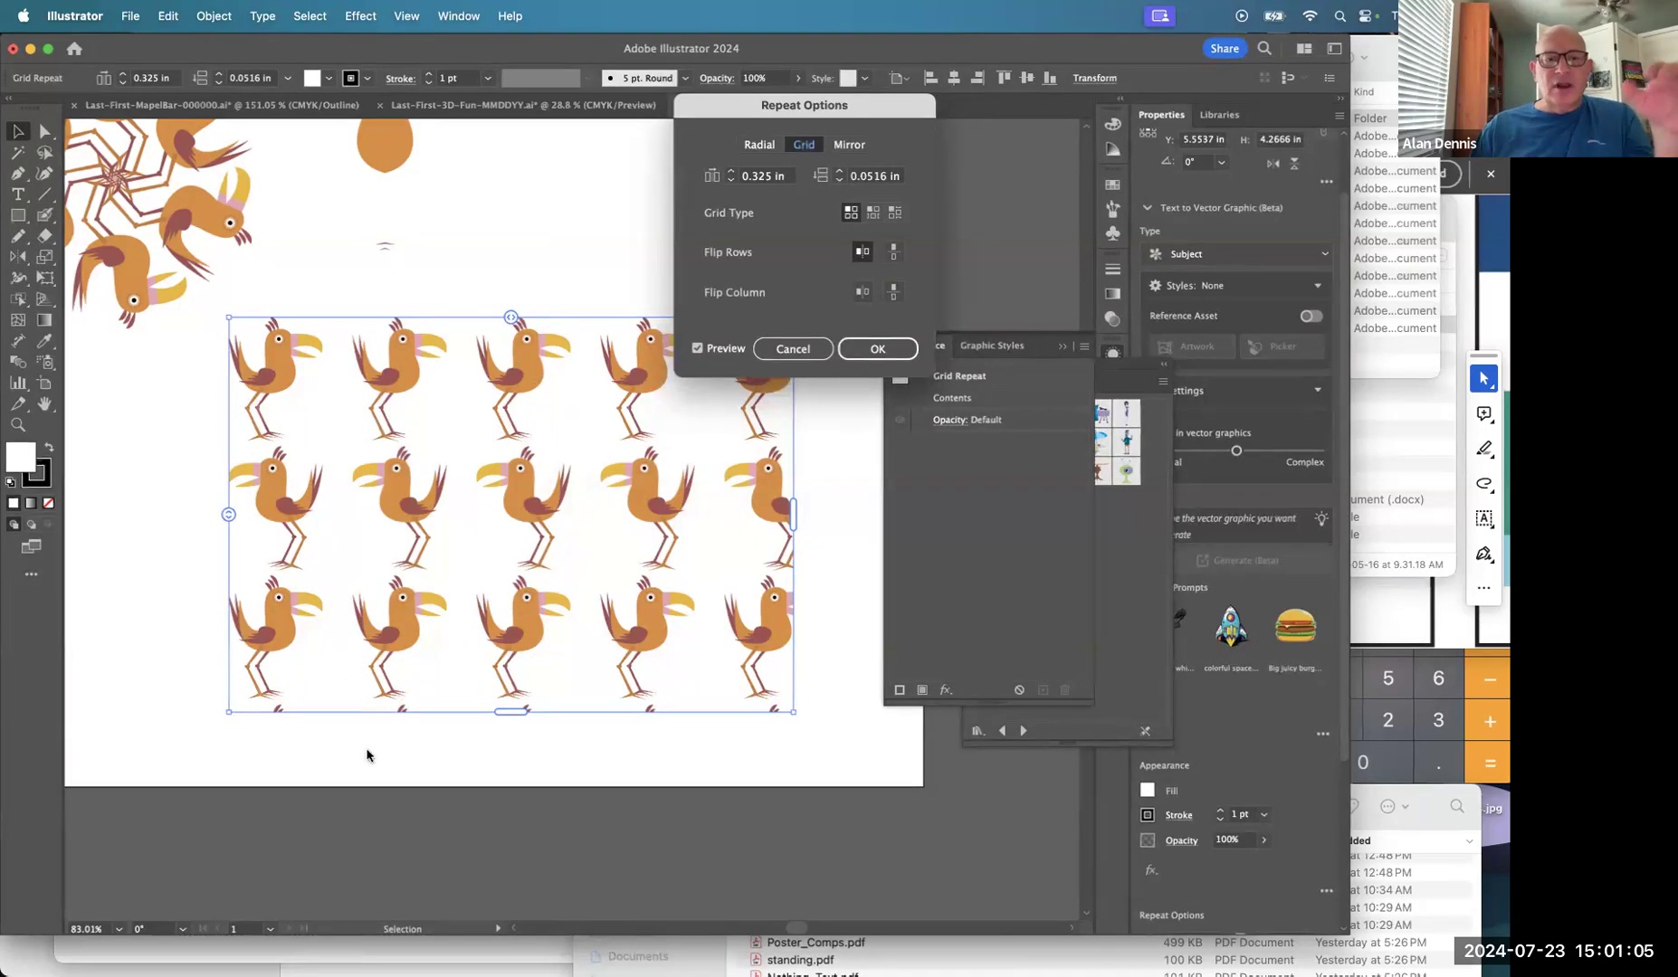
{"action": "left_click", "coordinate": [892, 292]}
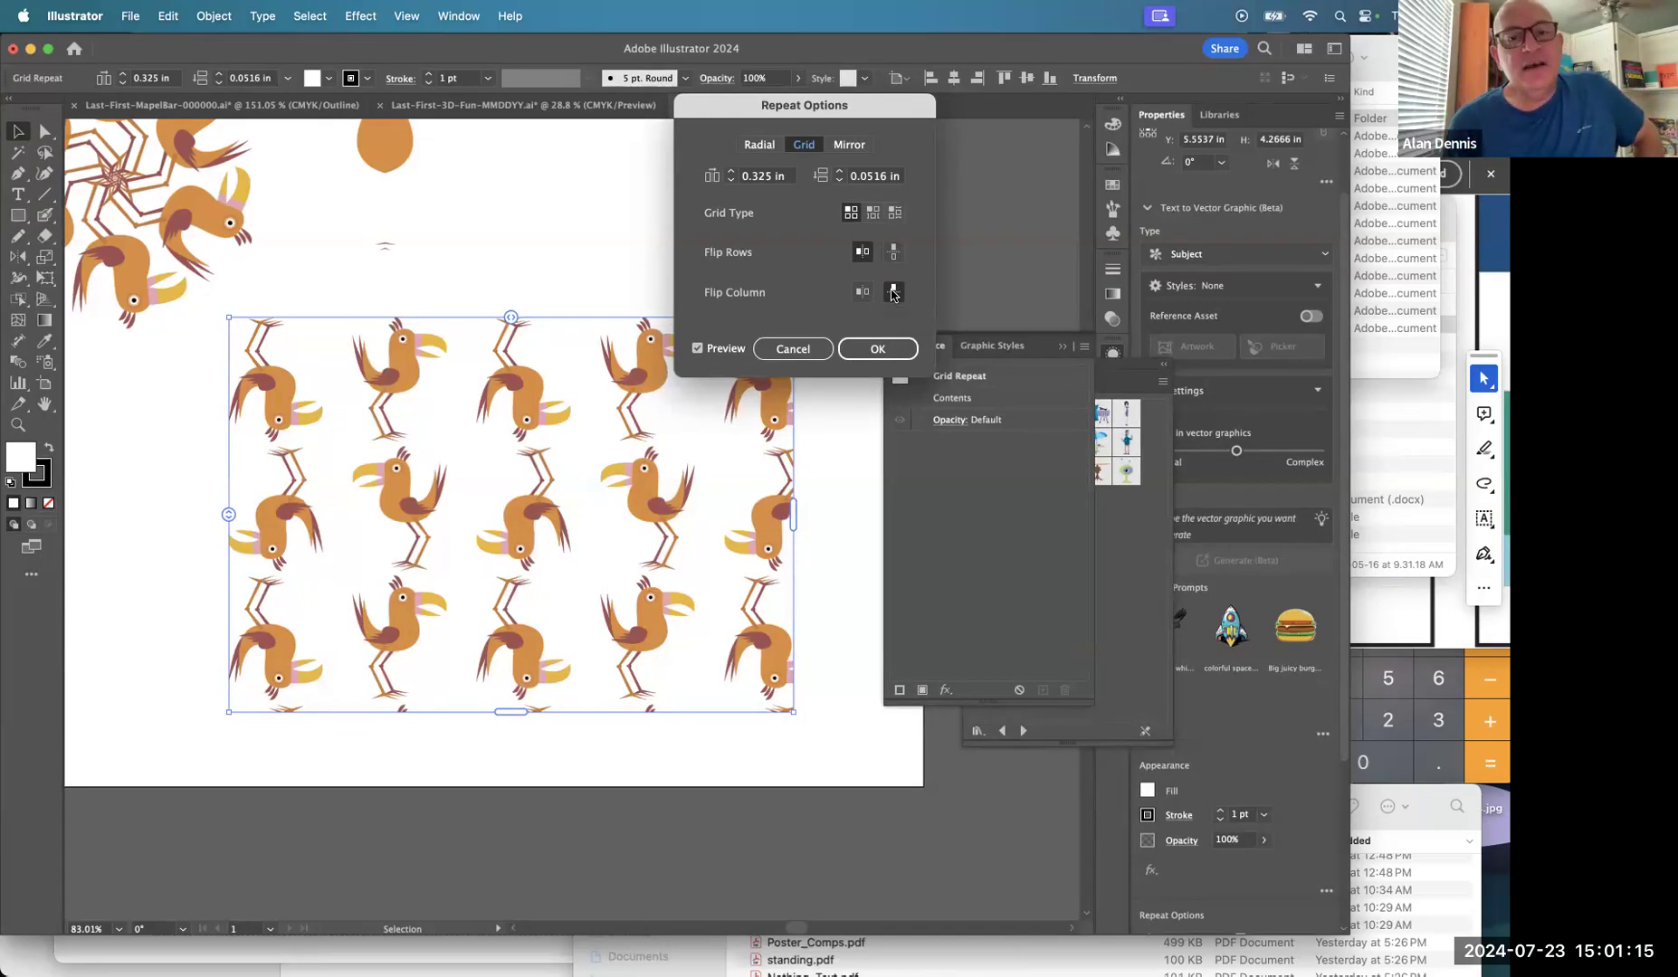
{"action": "left_click", "coordinate": [871, 353]}
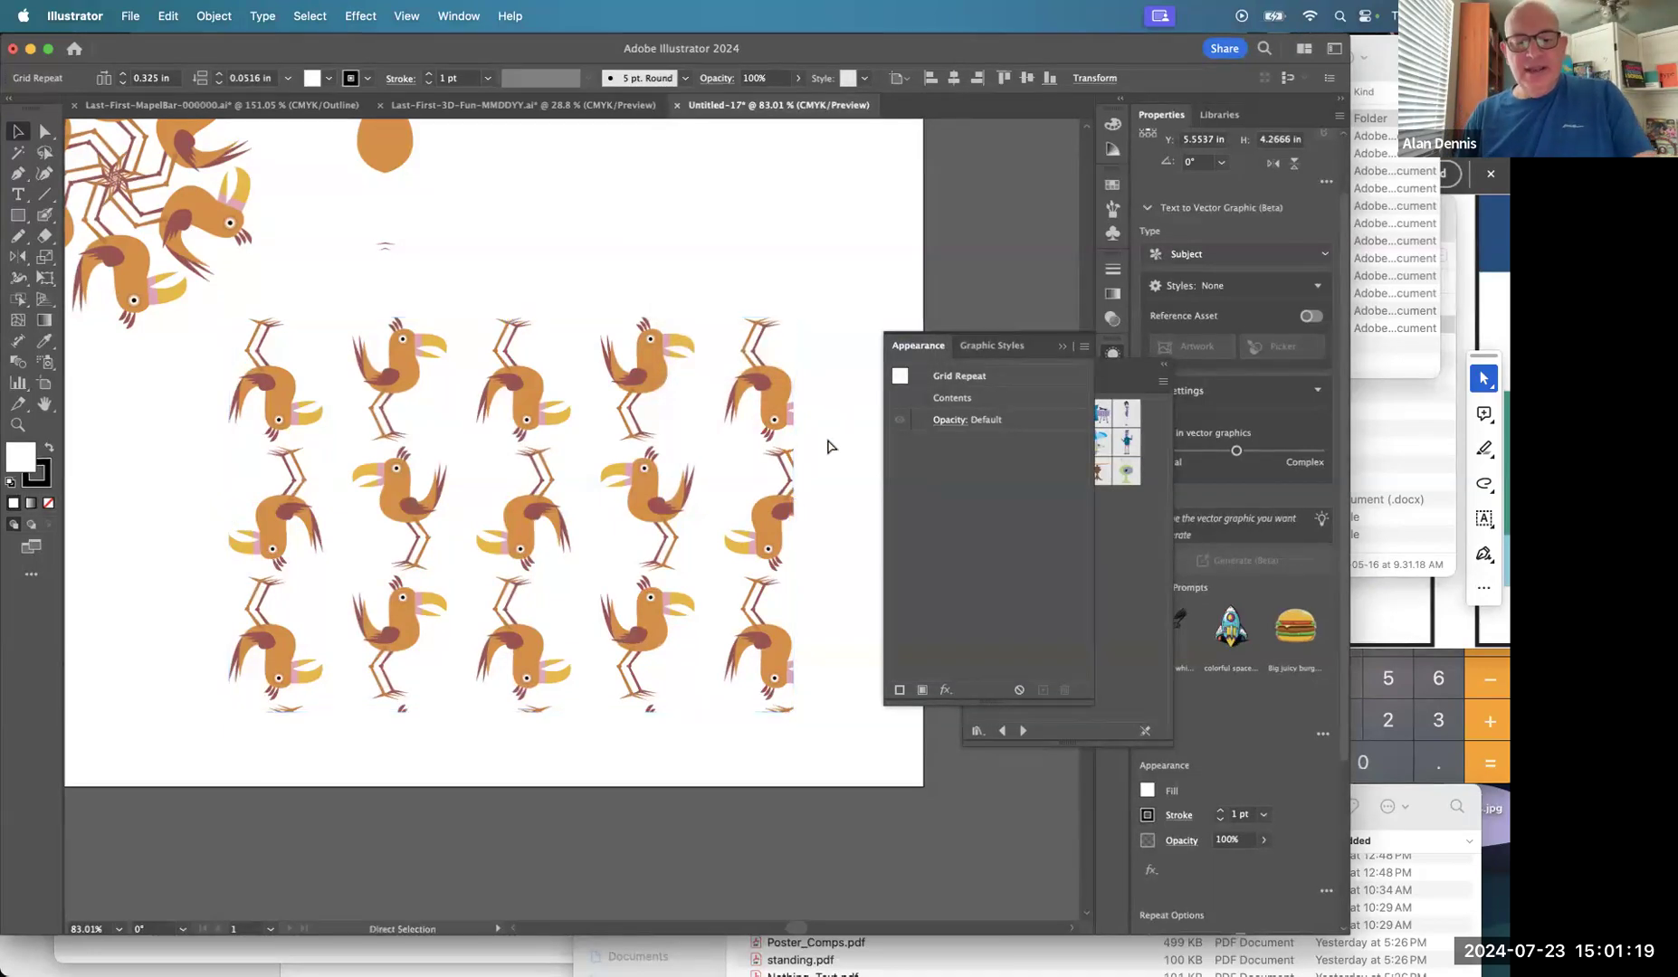
In Outline view, clear the Grid Repeat appearance to expand the birds into a group.
{"action": "key", "text": "super+y"}
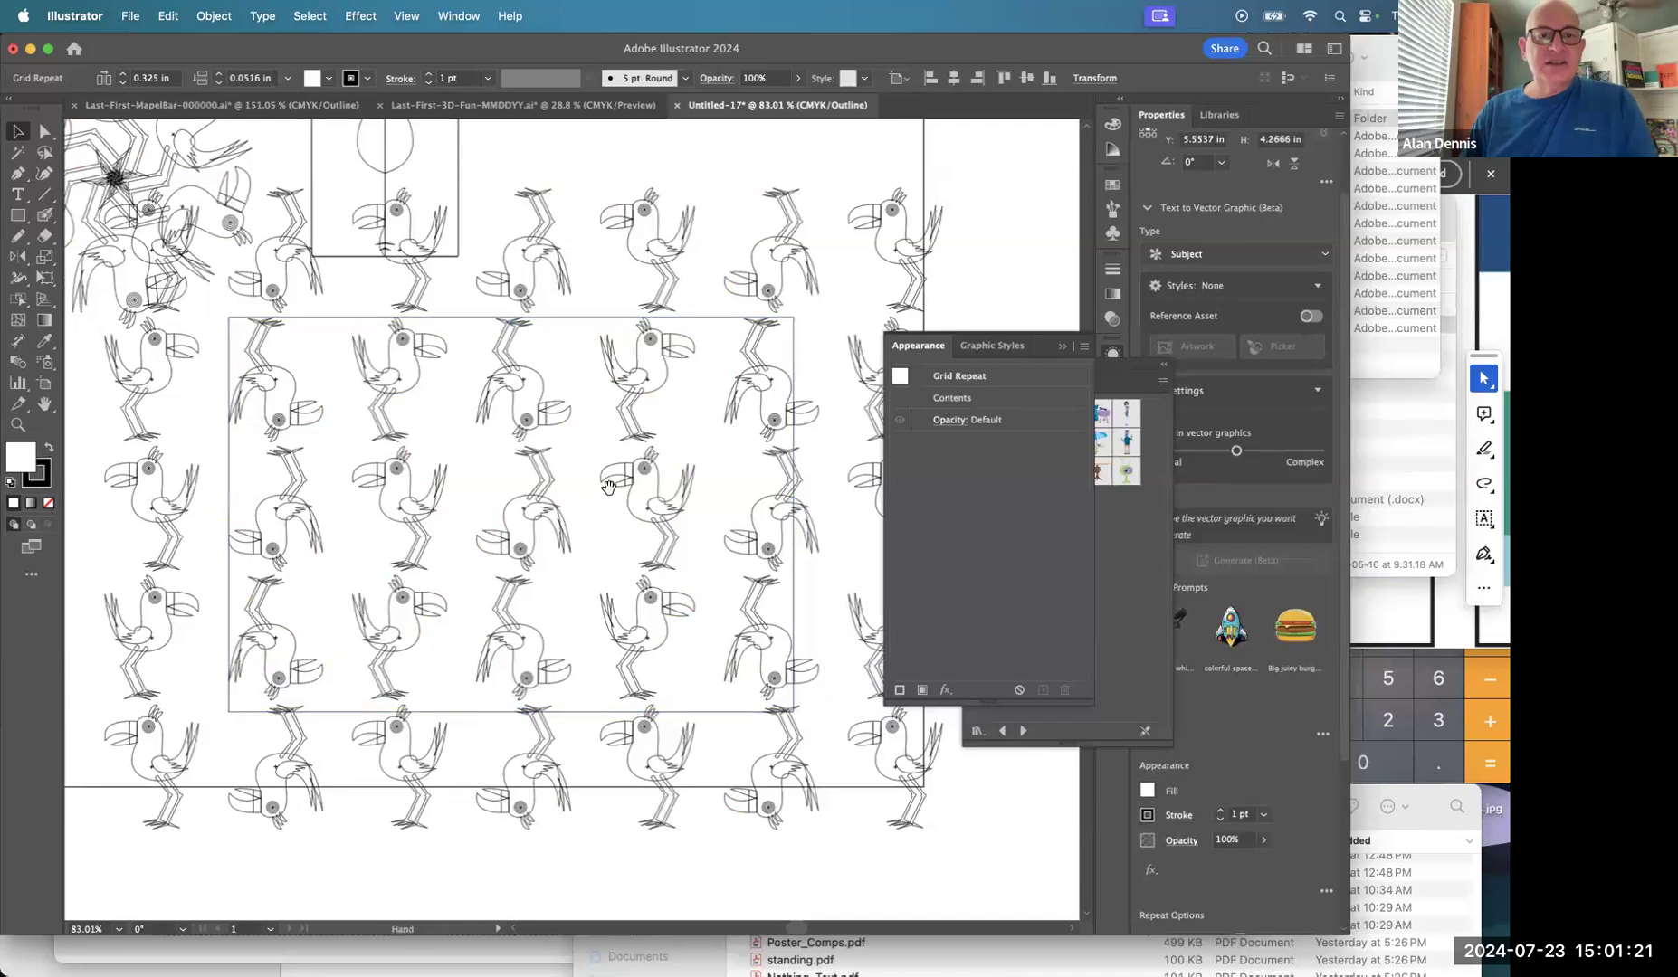
{"action": "key", "text": "super+minus"}
{"action": "key", "text": "super+minus"}
{"action": "left_click_drag", "start_coordinate": [608, 487], "coordinate": [626, 437]}
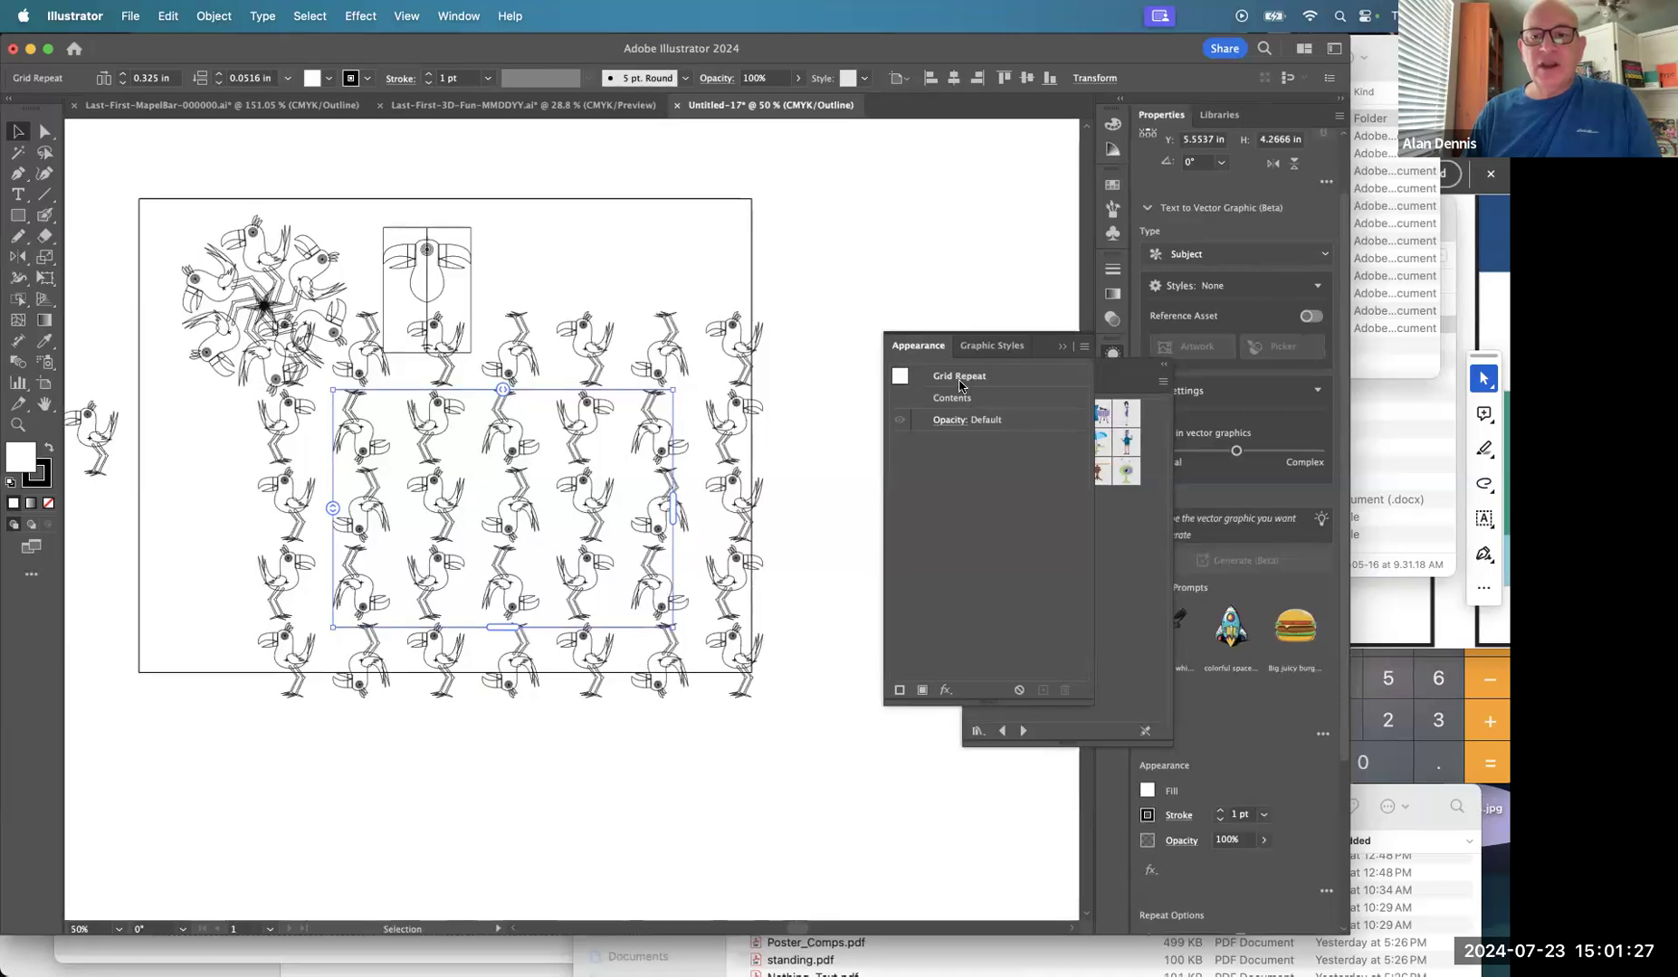
{"action": "left_click", "coordinate": [965, 379]}
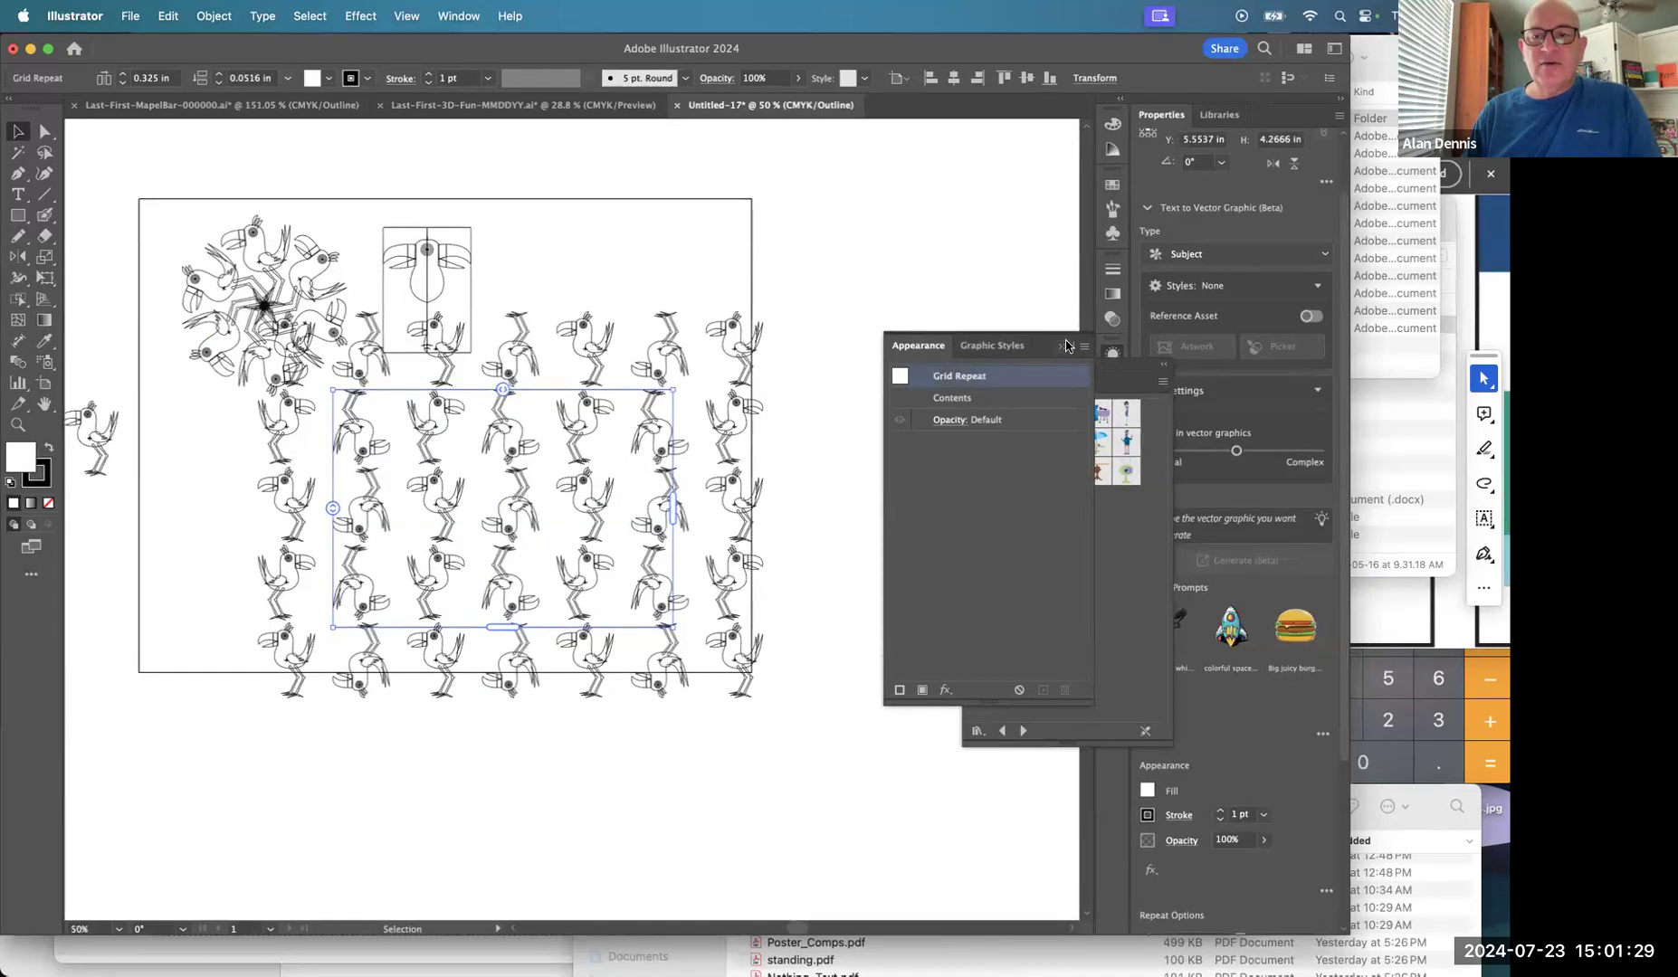
{"action": "left_click", "coordinate": [1085, 347]}
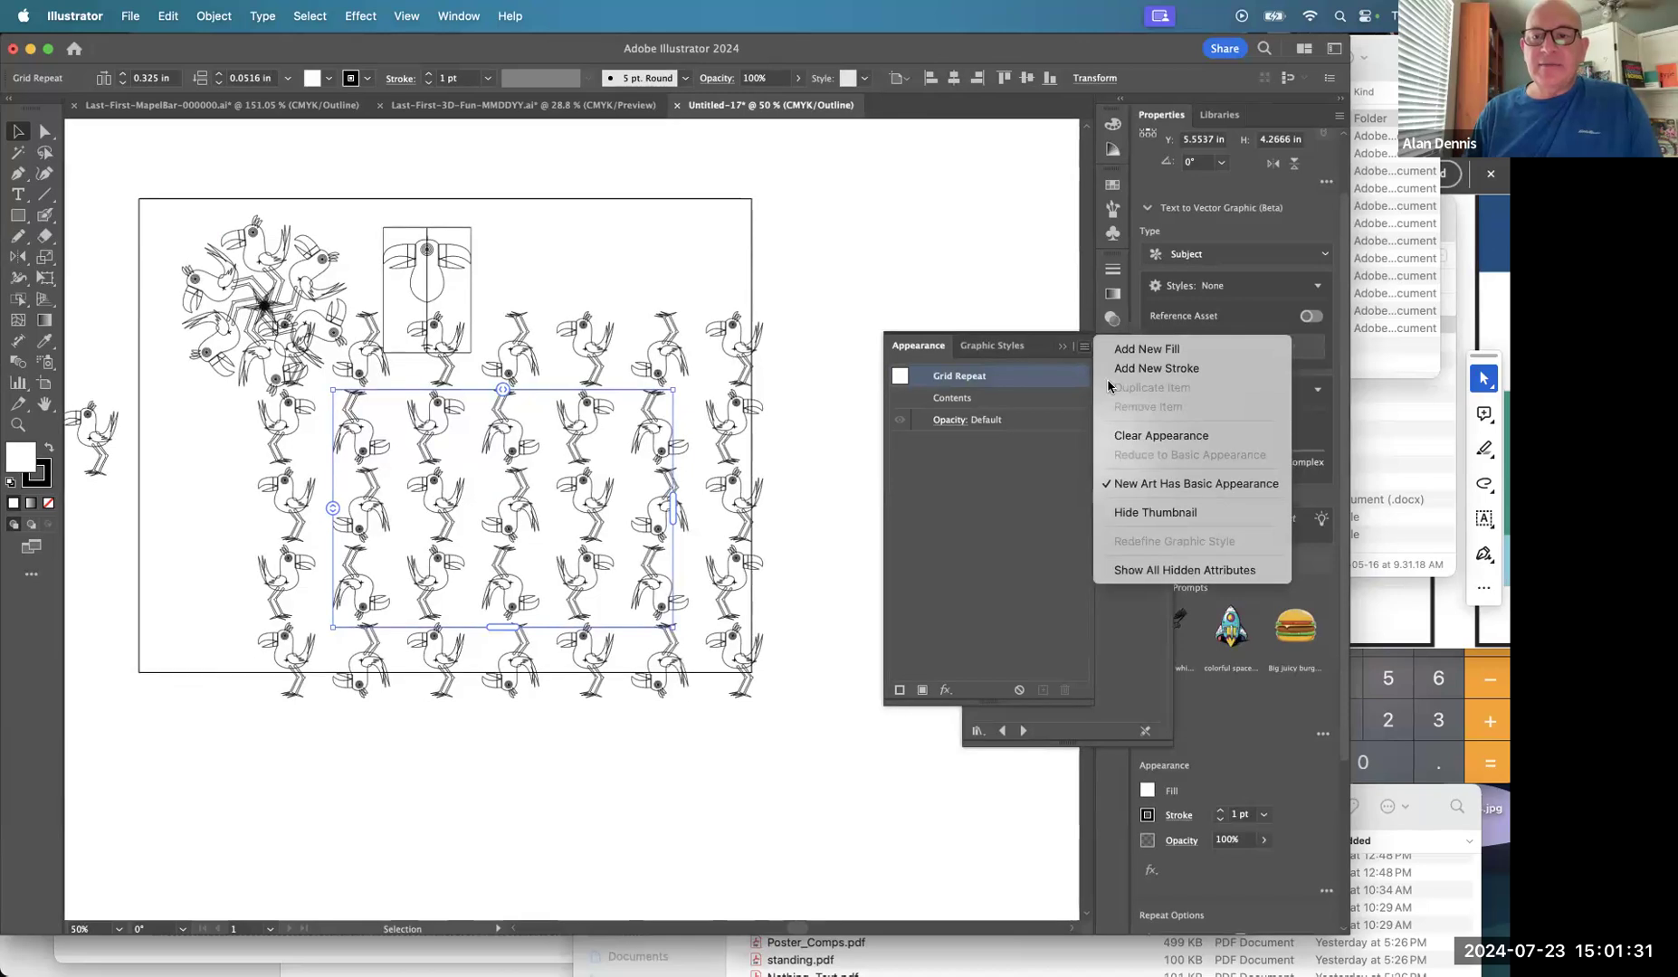
{"action": "left_click", "coordinate": [1128, 437]}
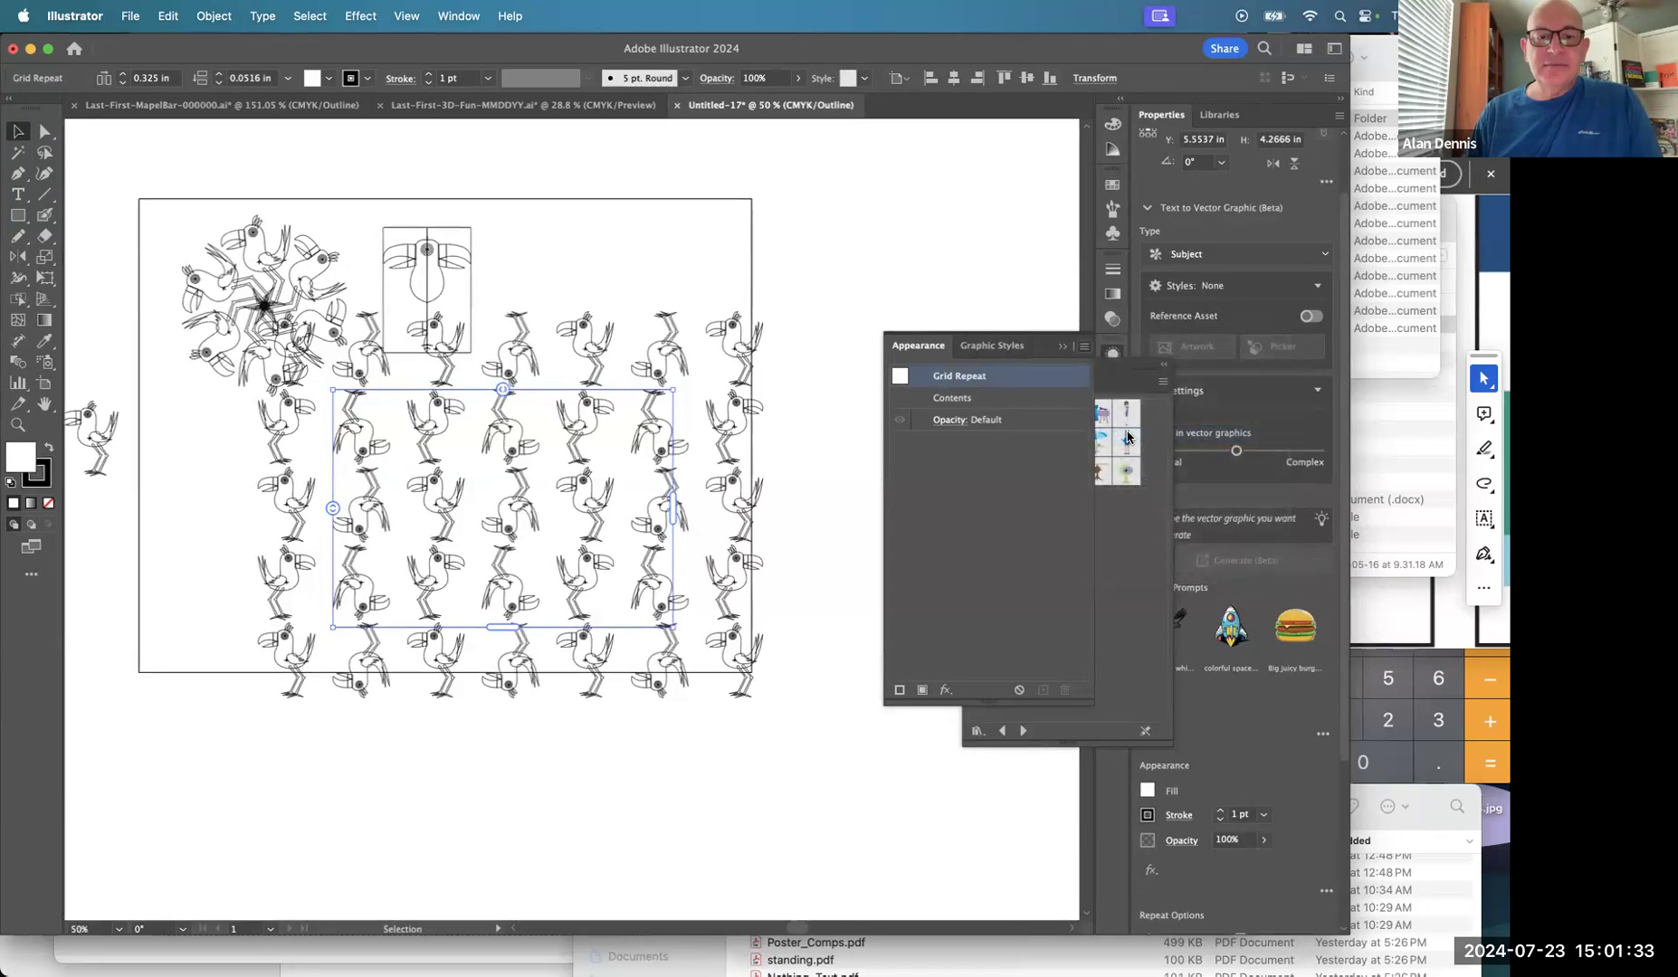
{"action": "left_click", "coordinate": [862, 436]}
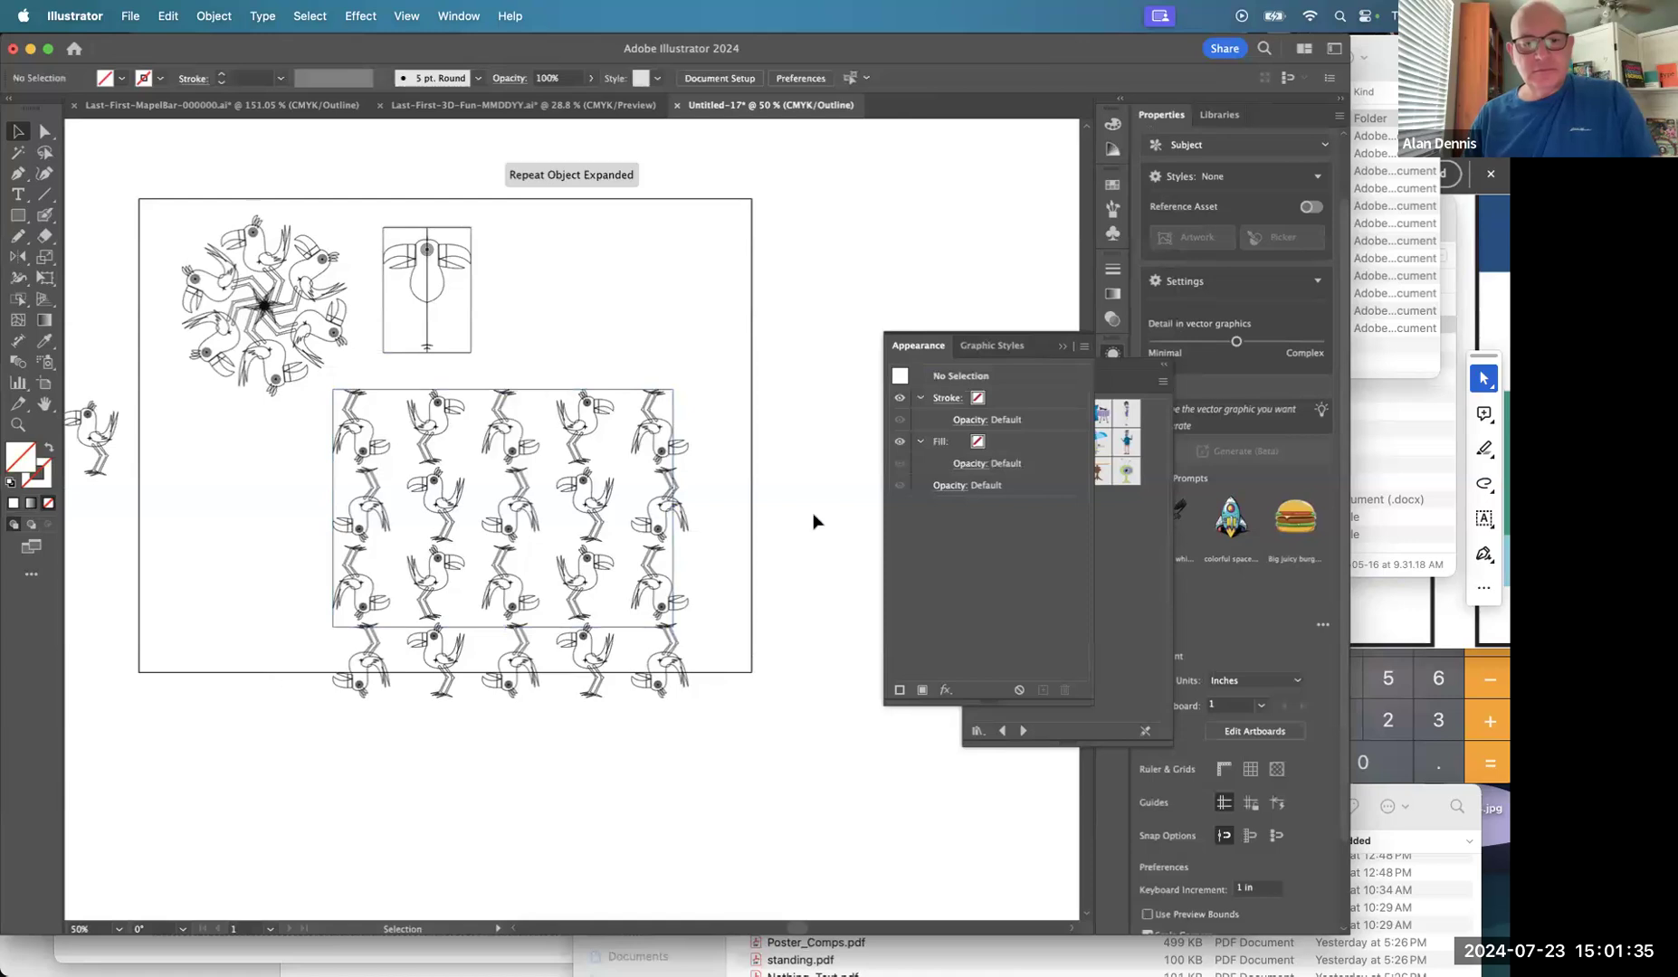
Return to full-colour Preview and nudge the expanded bird group slightly lower.
{"action": "key", "text": "super+y"}
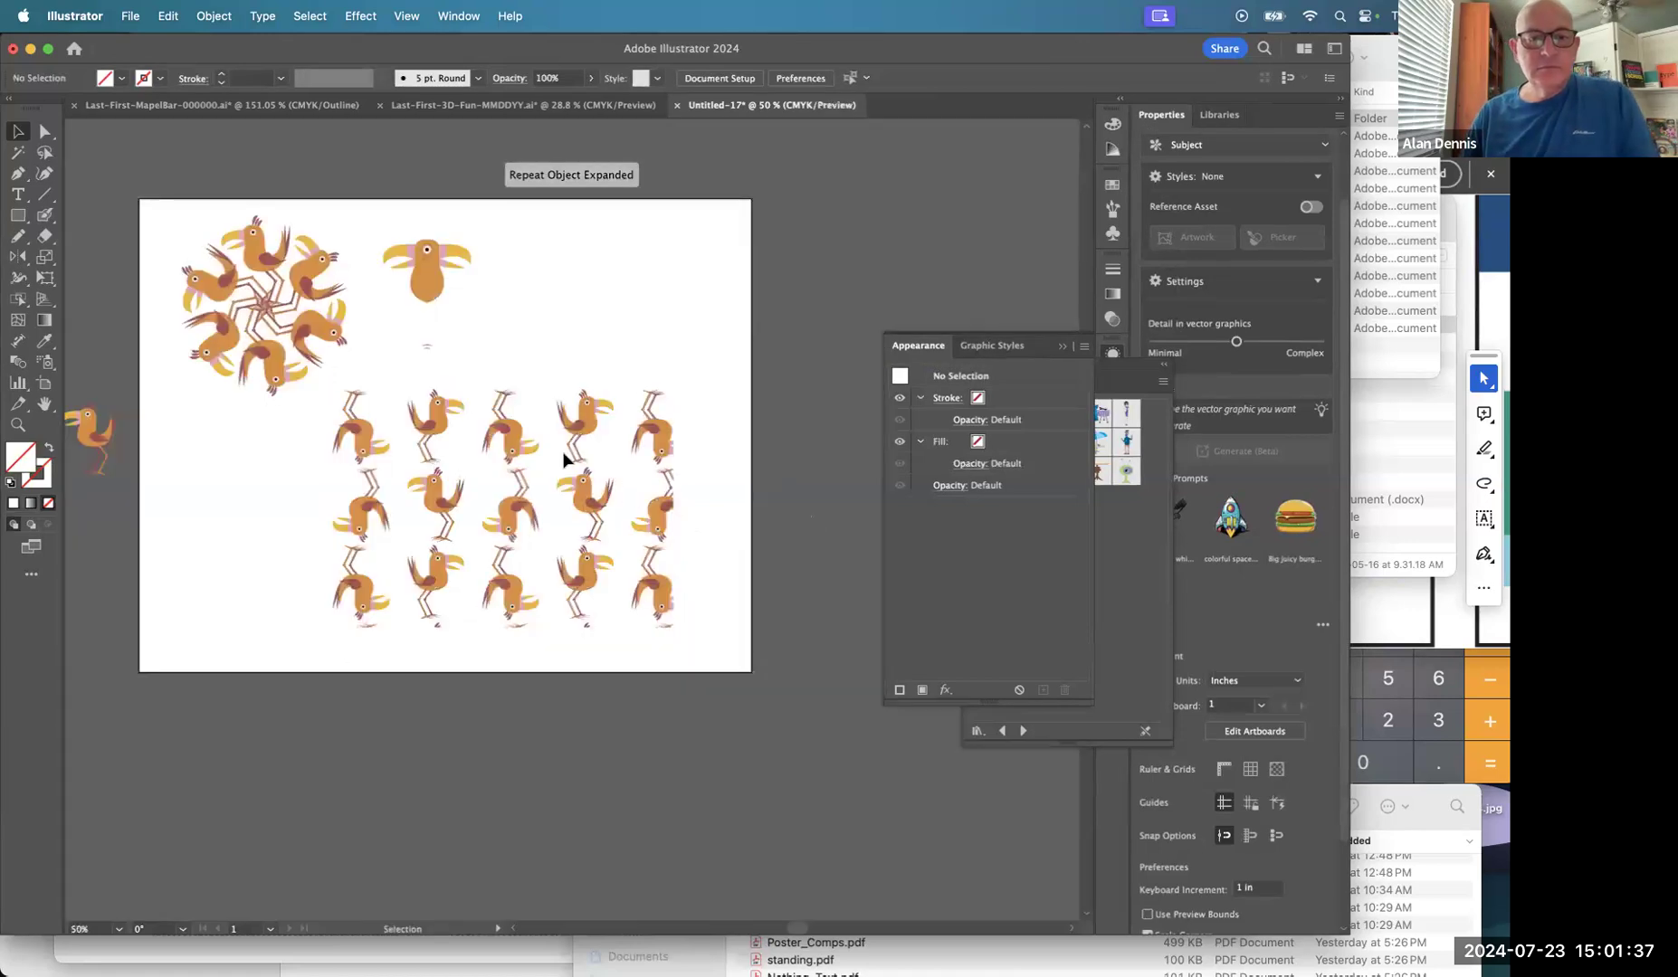
{"action": "left_click", "coordinate": [505, 448]}
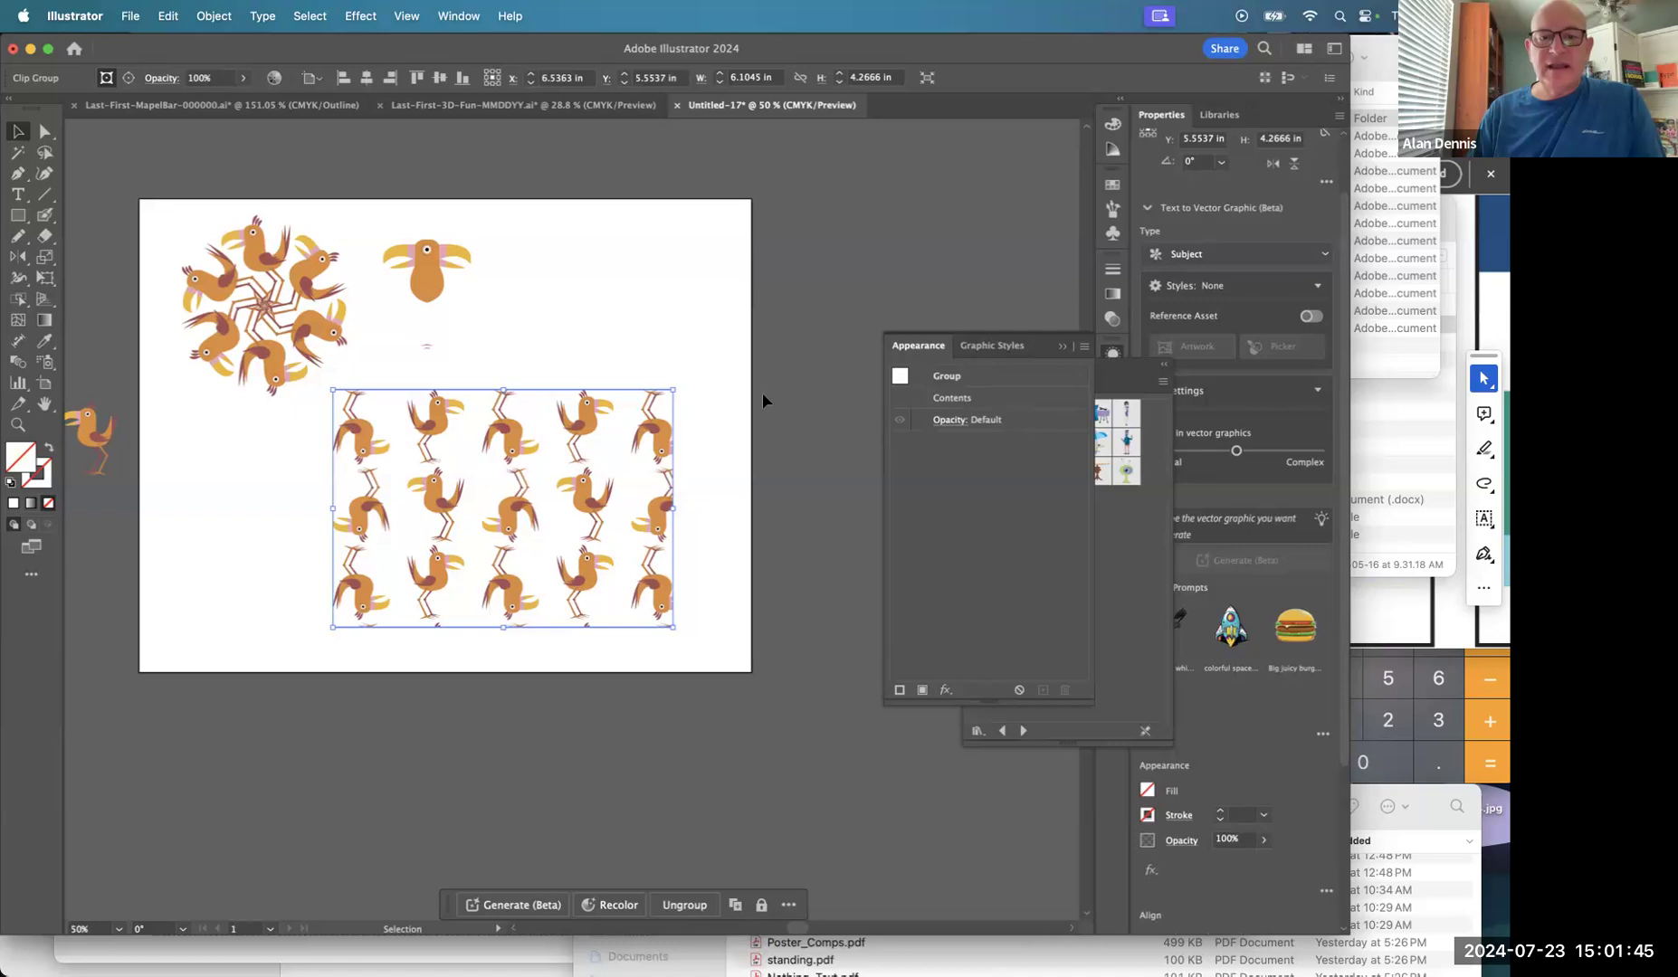
{"action": "left_click", "coordinate": [496, 478]}
{"action": "mouse_move", "coordinate": [518, 489]}
{"action": "left_mouse_down"}
{"action": "mouse_move", "coordinate": [711, 511]}
{"action": "mouse_move", "coordinate": [509, 505]}
{"action": "left_mouse_up"}
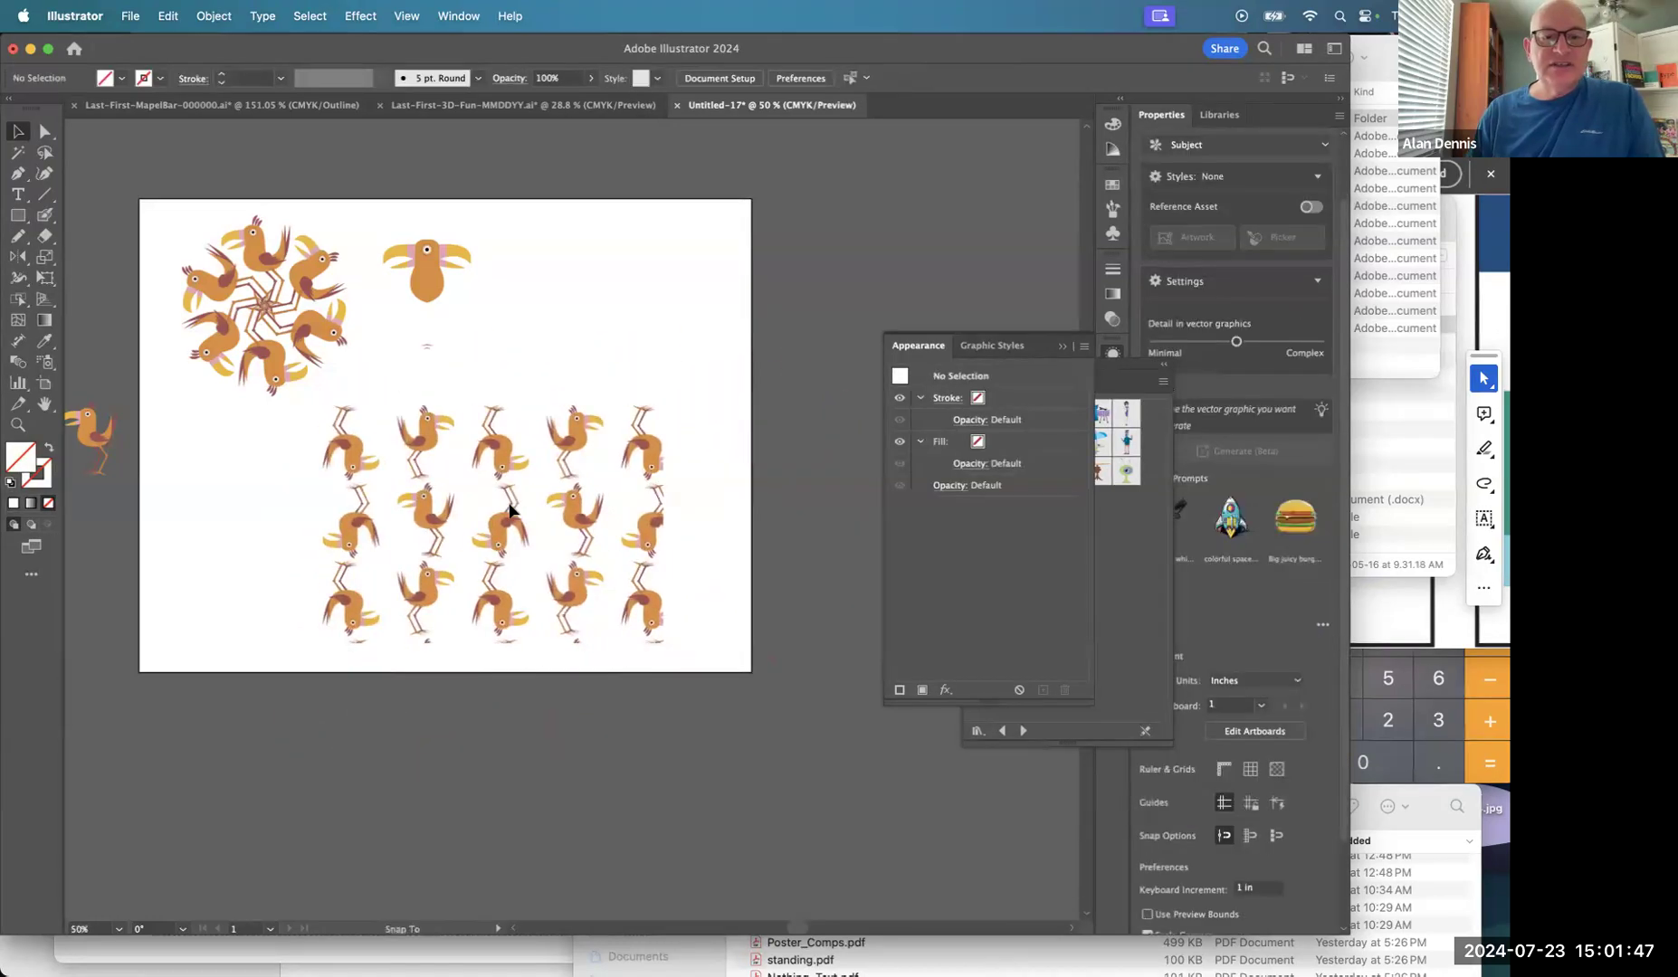
{"action": "left_click", "coordinate": [509, 505]}
{"action": "key", "text": "super+y"}
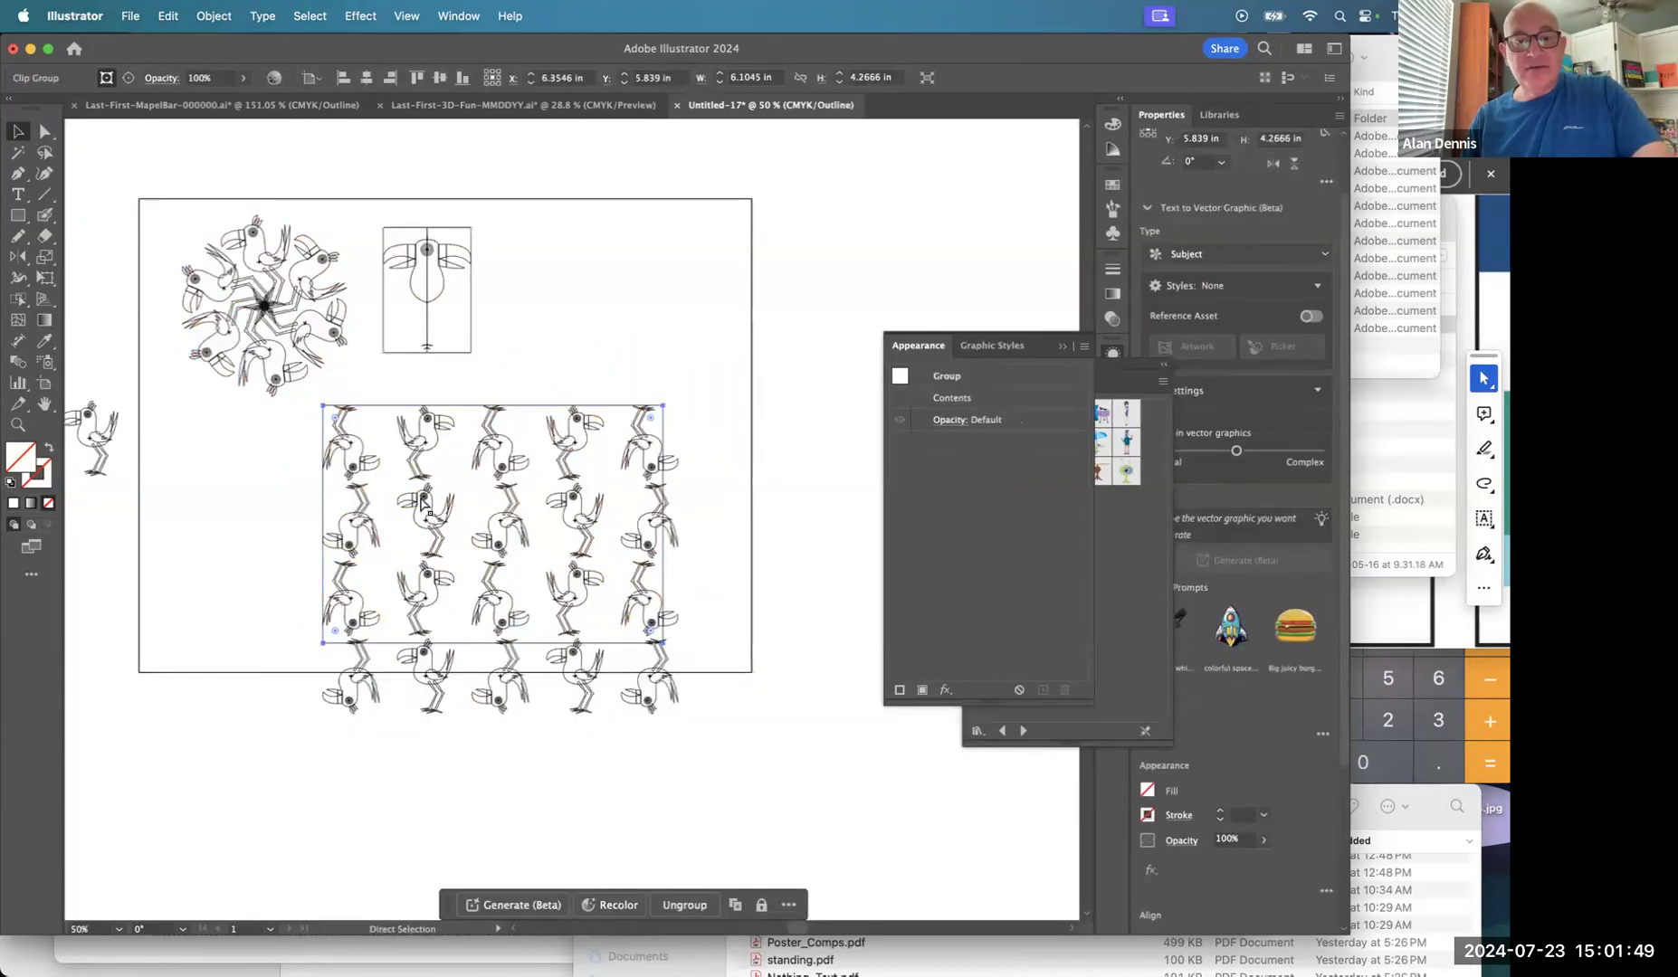
{"action": "key", "text": "super+y"}
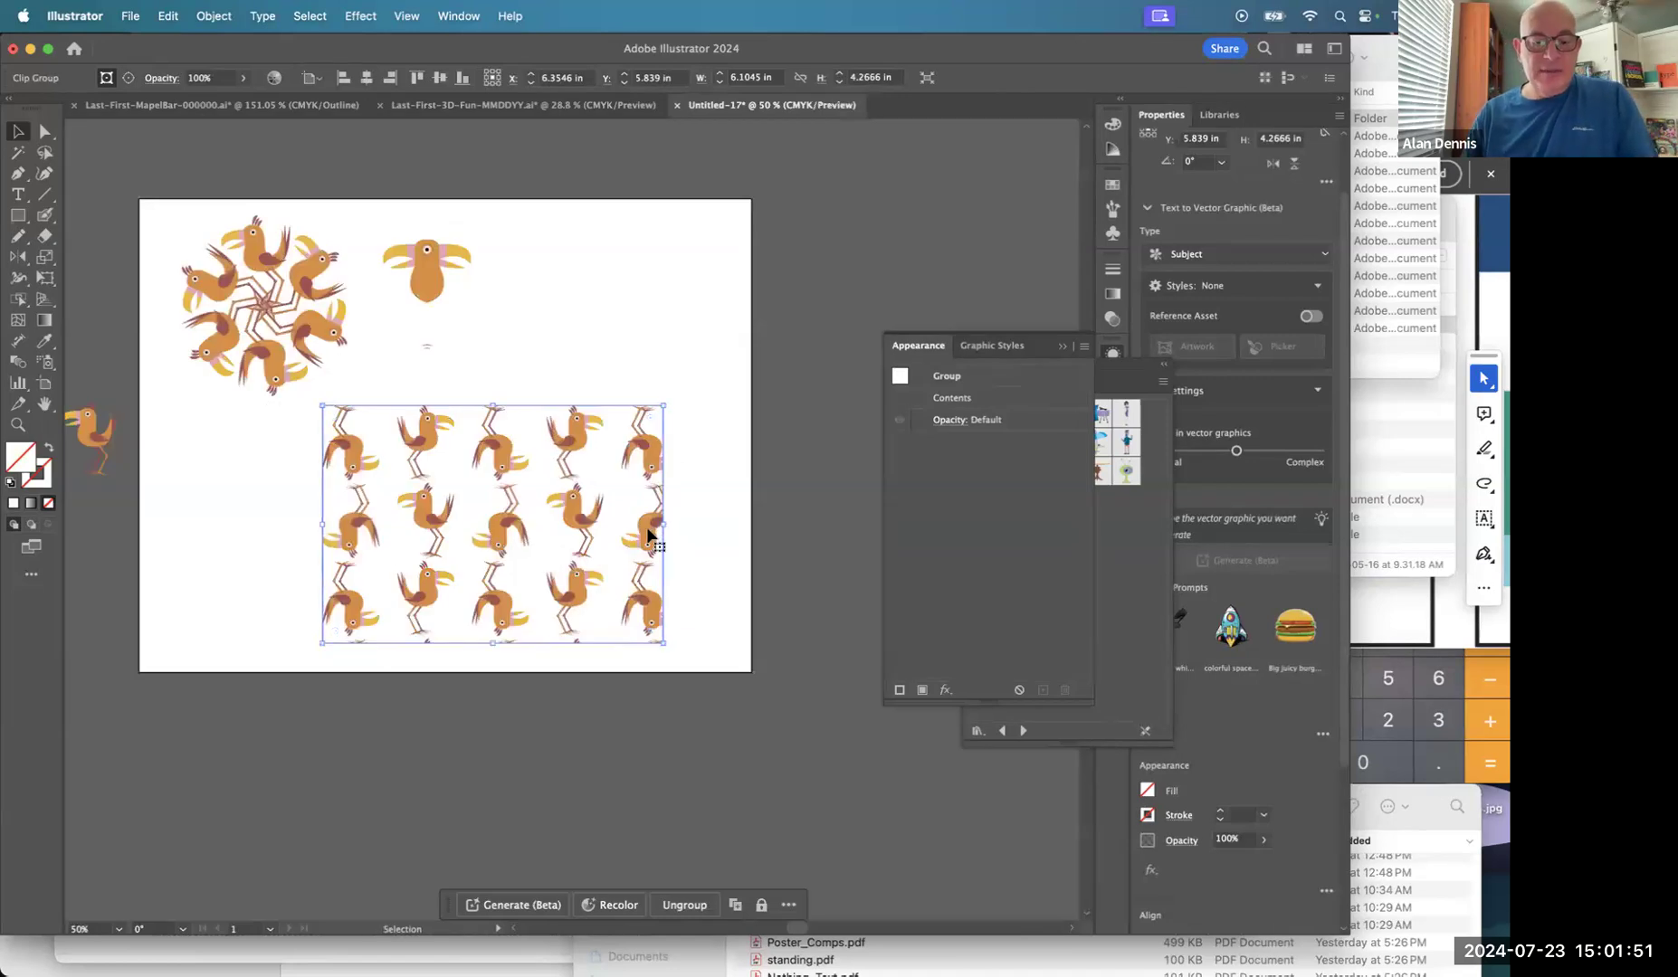
Release the pattern's clipping mask, then undo back to the live Grid Repeat and select it.
{"action": "key", "text": "shift+super+g"}
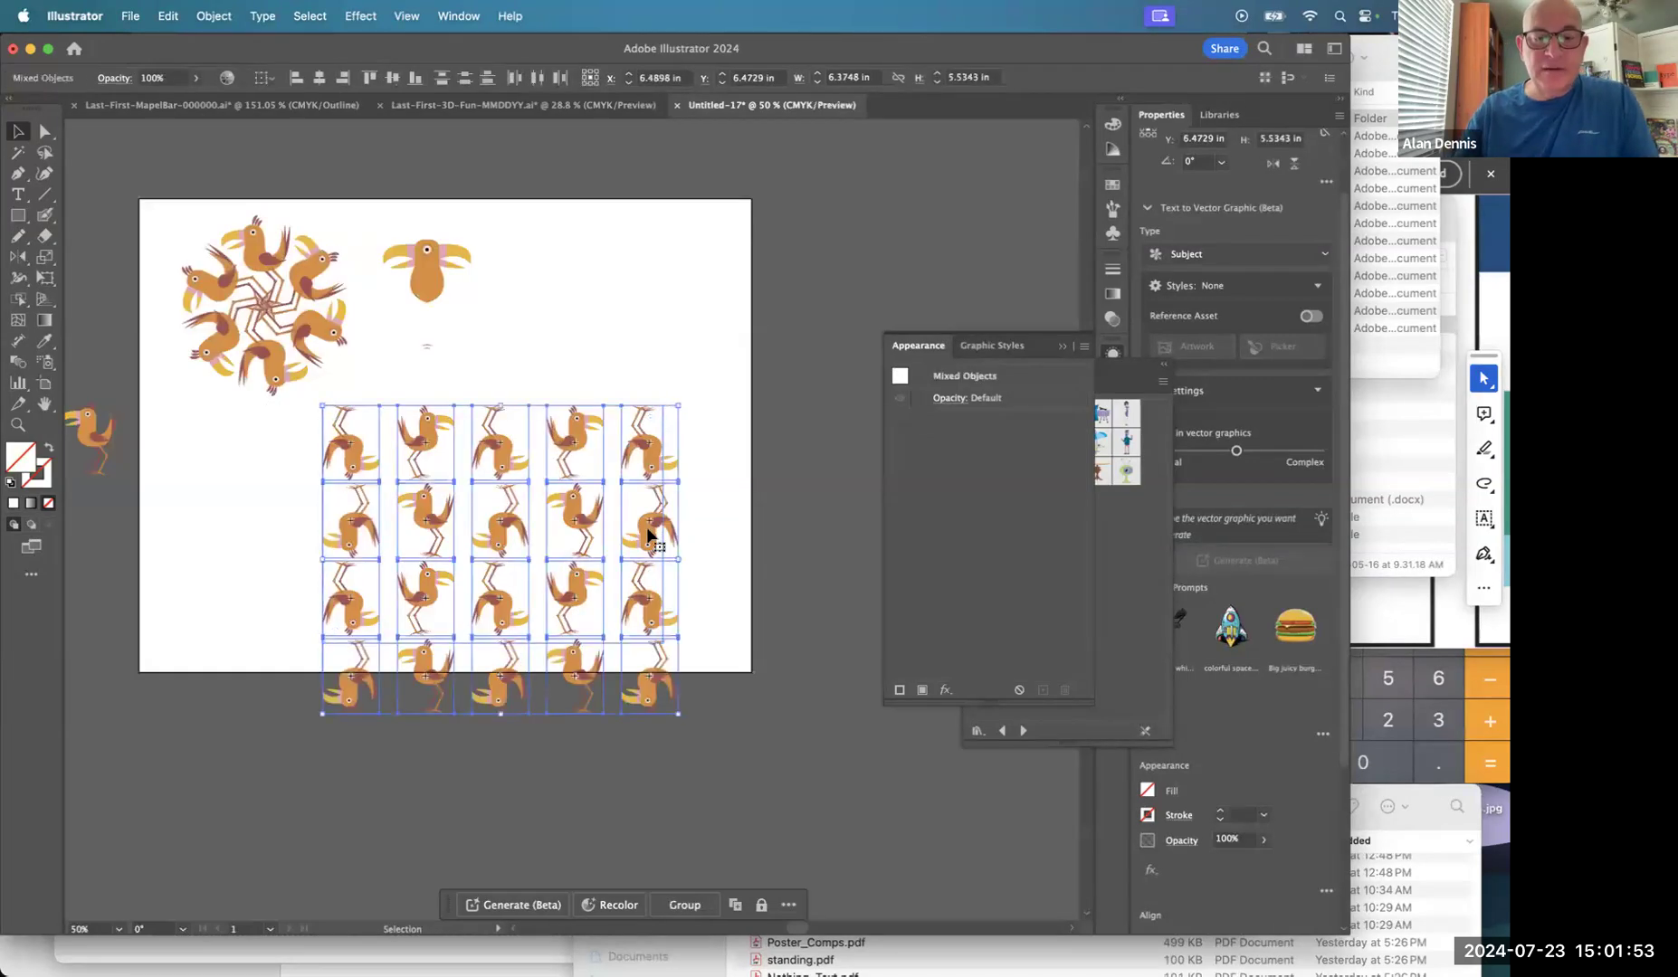
{"action": "left_click", "coordinate": [786, 529]}
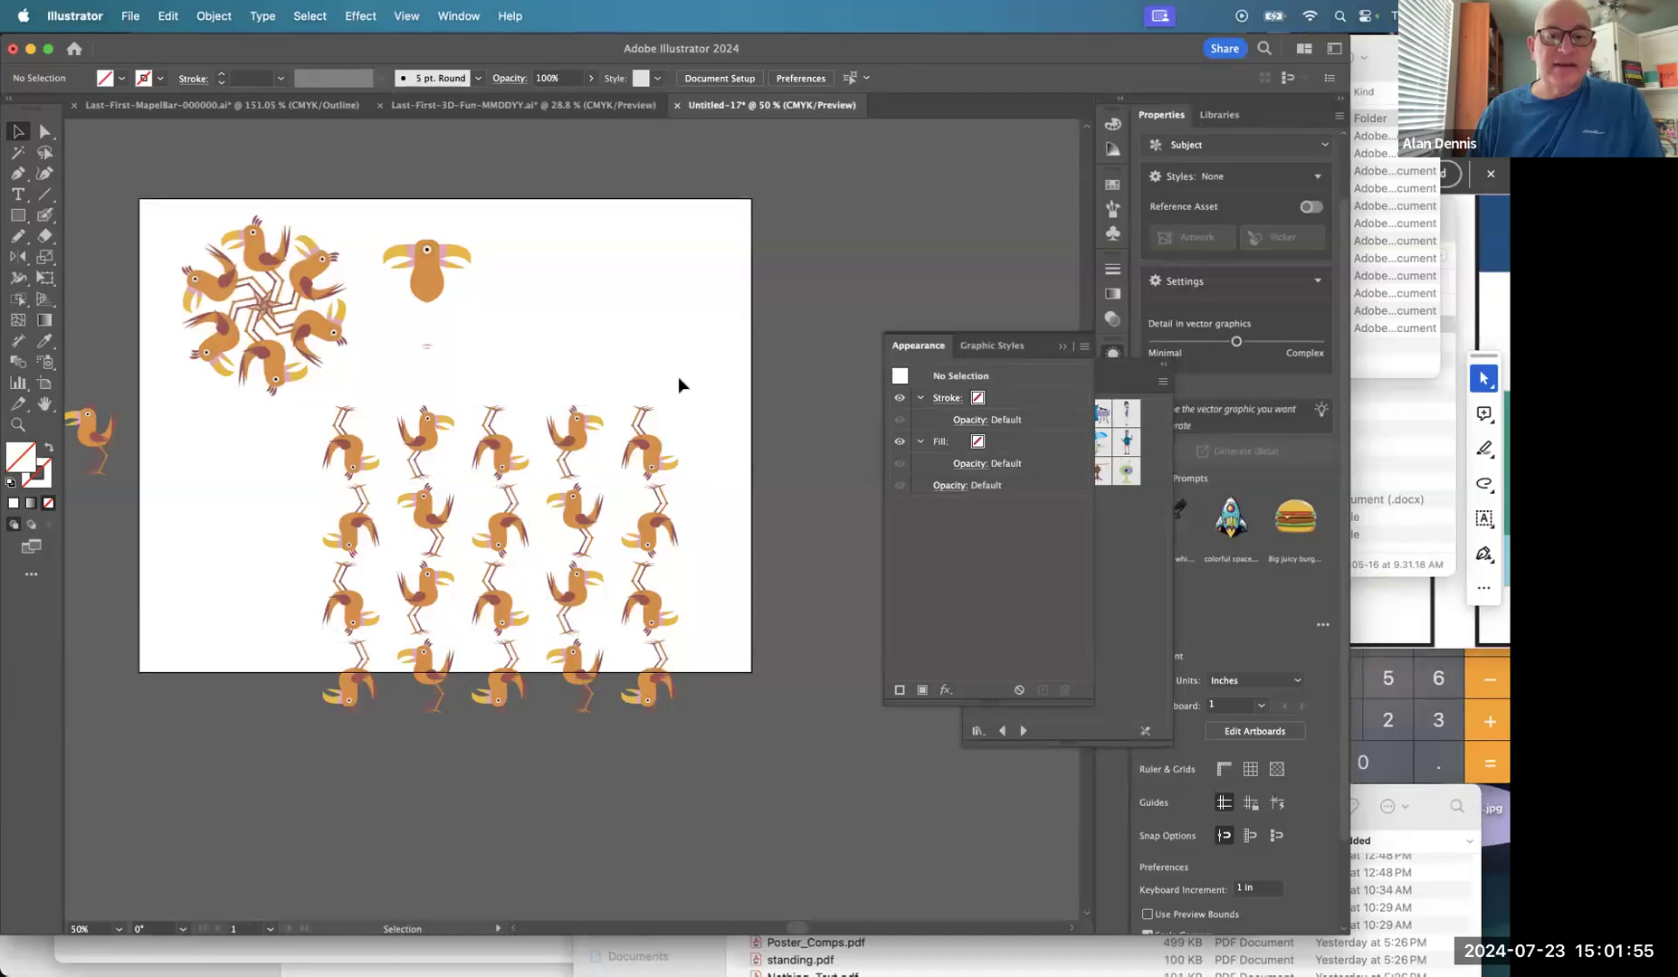
{"action": "left_click", "coordinate": [595, 584]}
{"action": "key", "text": "super+z"}
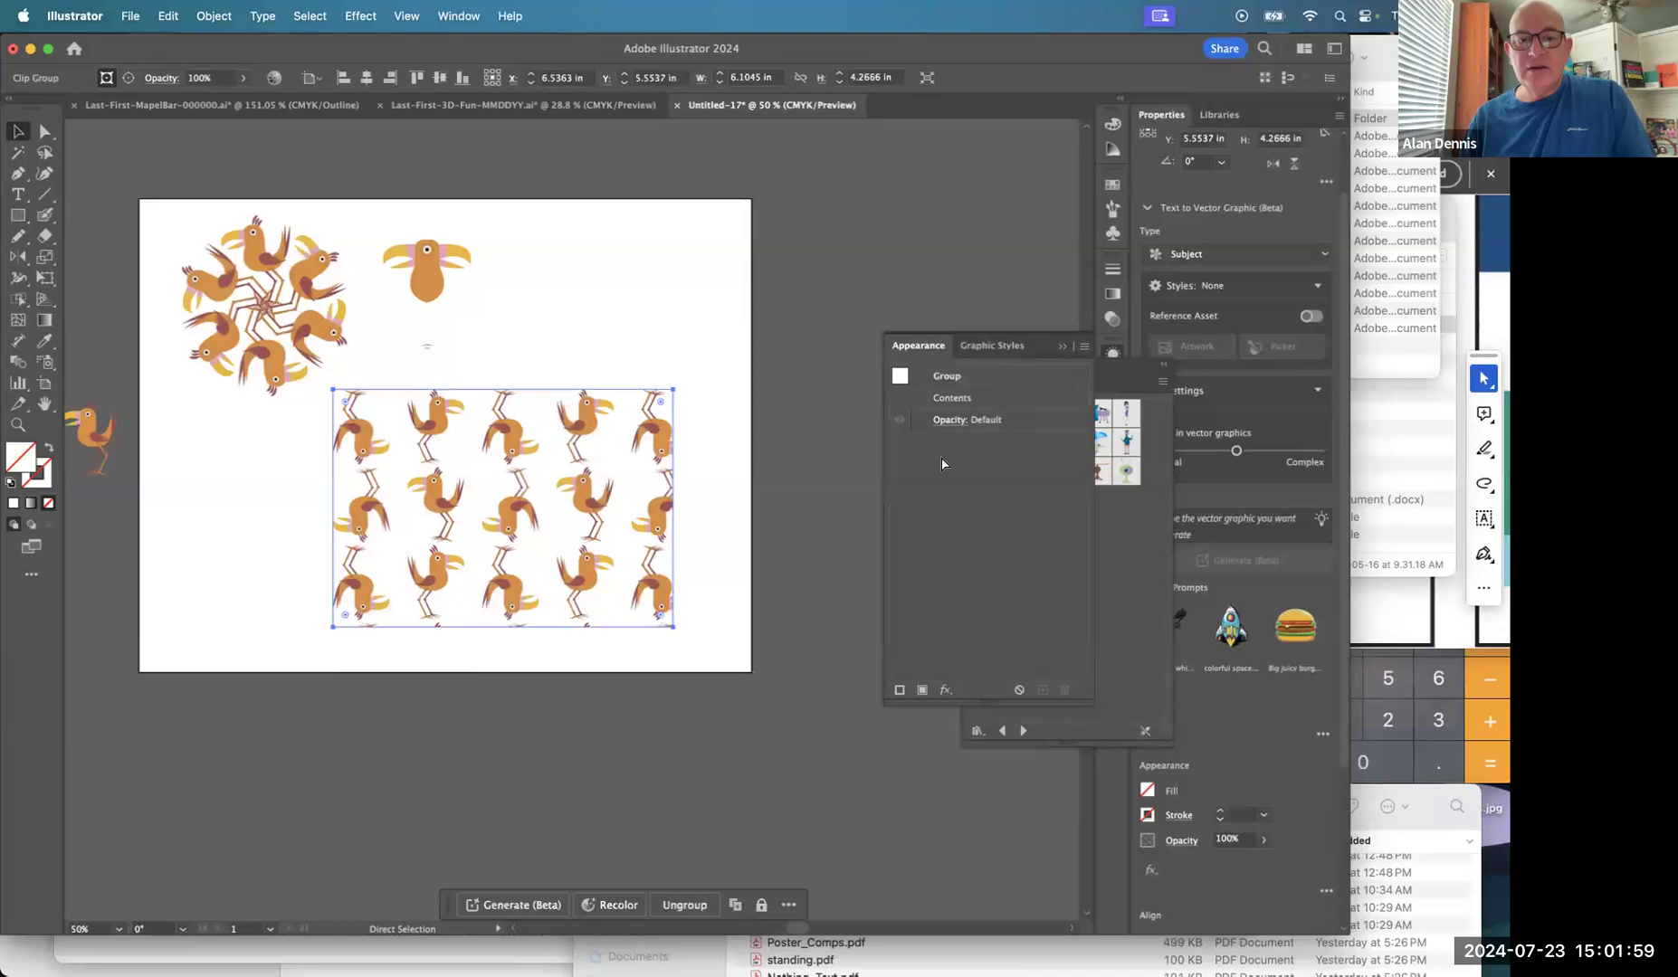
{"action": "key", "text": "super+z"}
{"action": "key", "text": "v"}
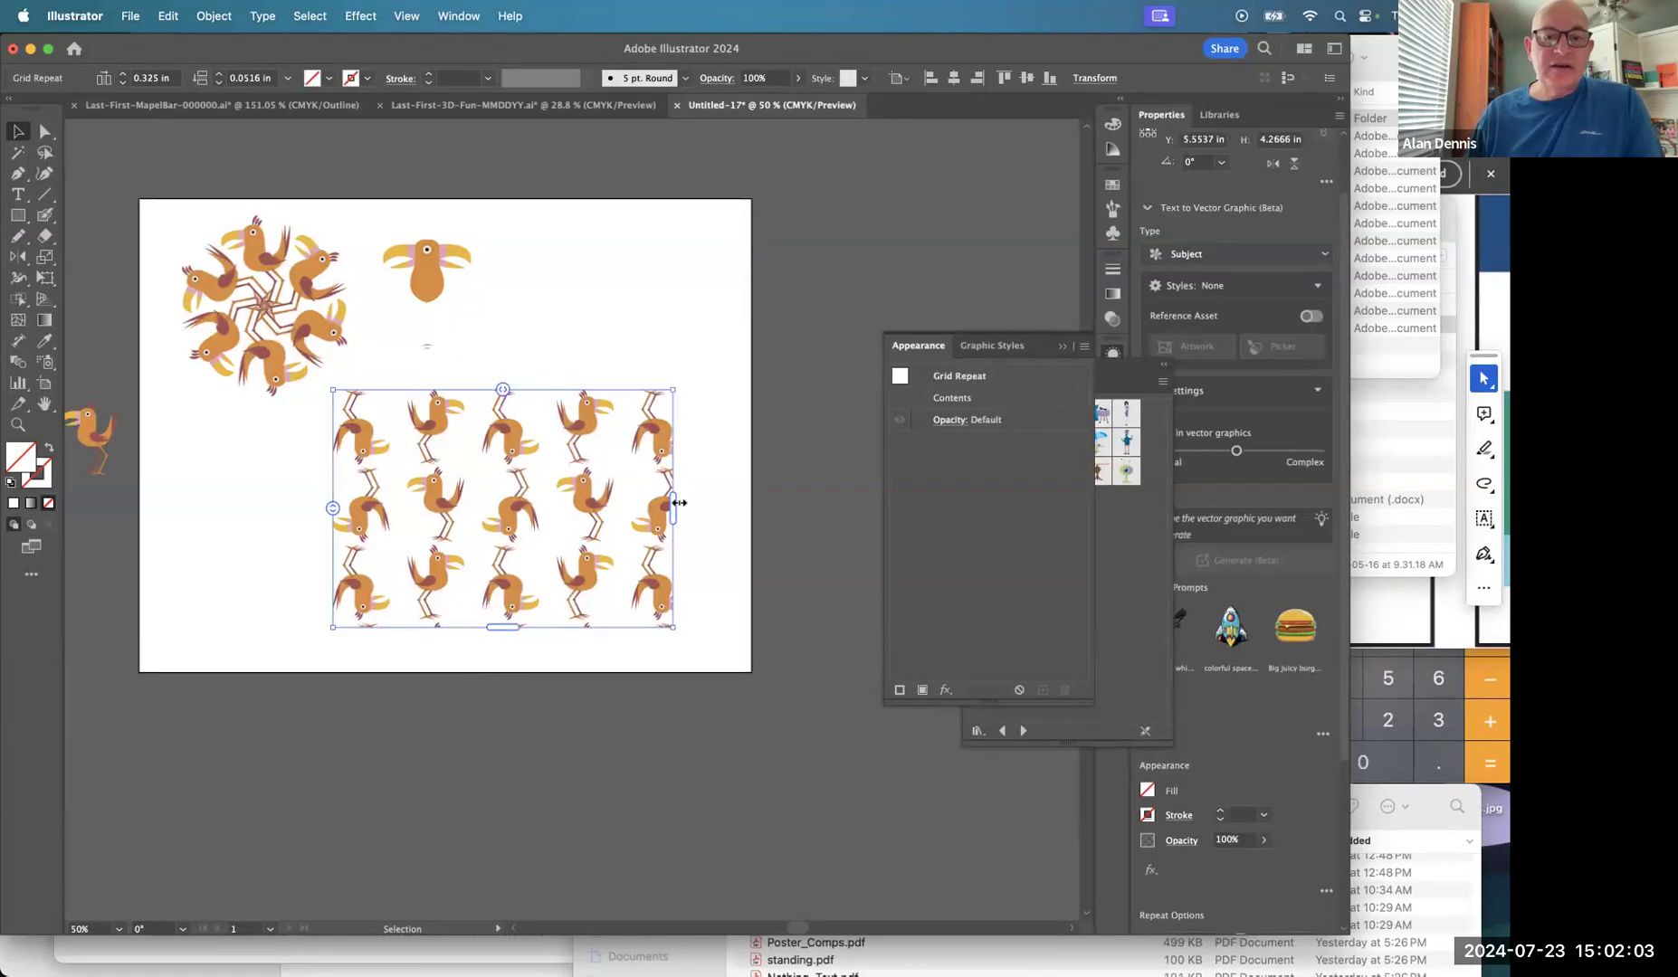